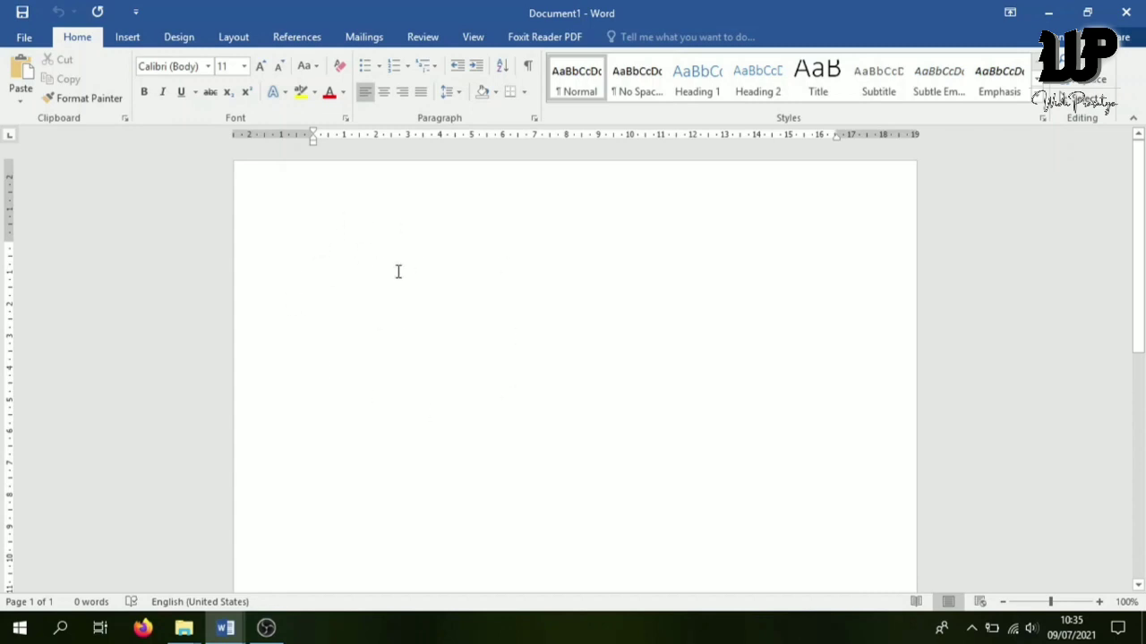
Insert a Next Page section break at the start of the blank document
click(234, 37)
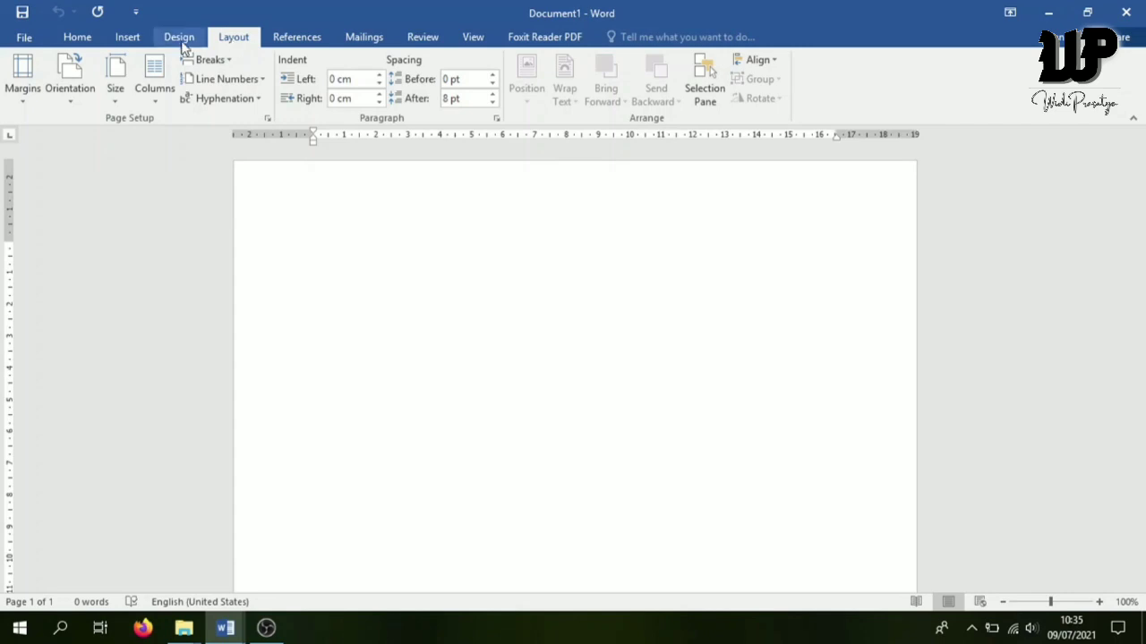
click(228, 63)
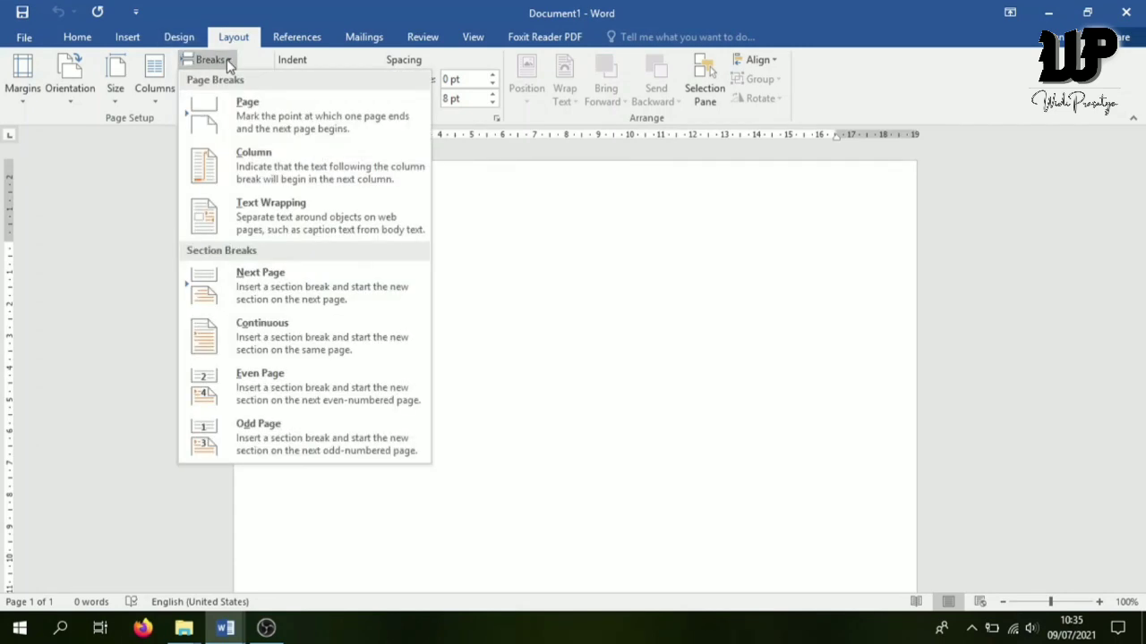
click(265, 289)
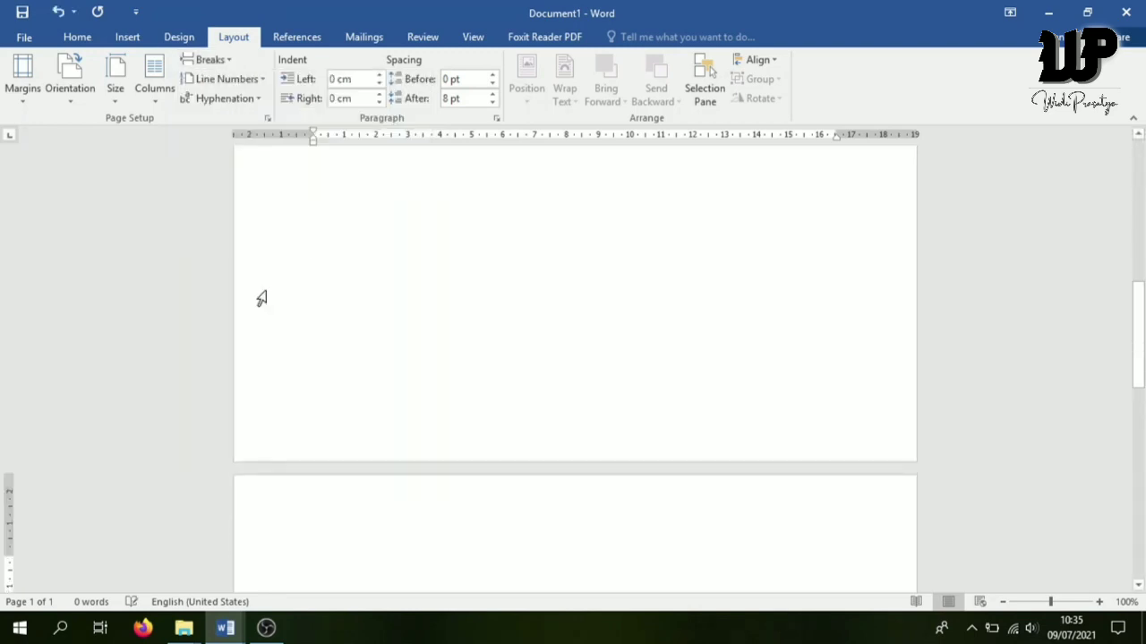
scroll(354, 554, down, 2)
scroll(356, 552, up, 3)
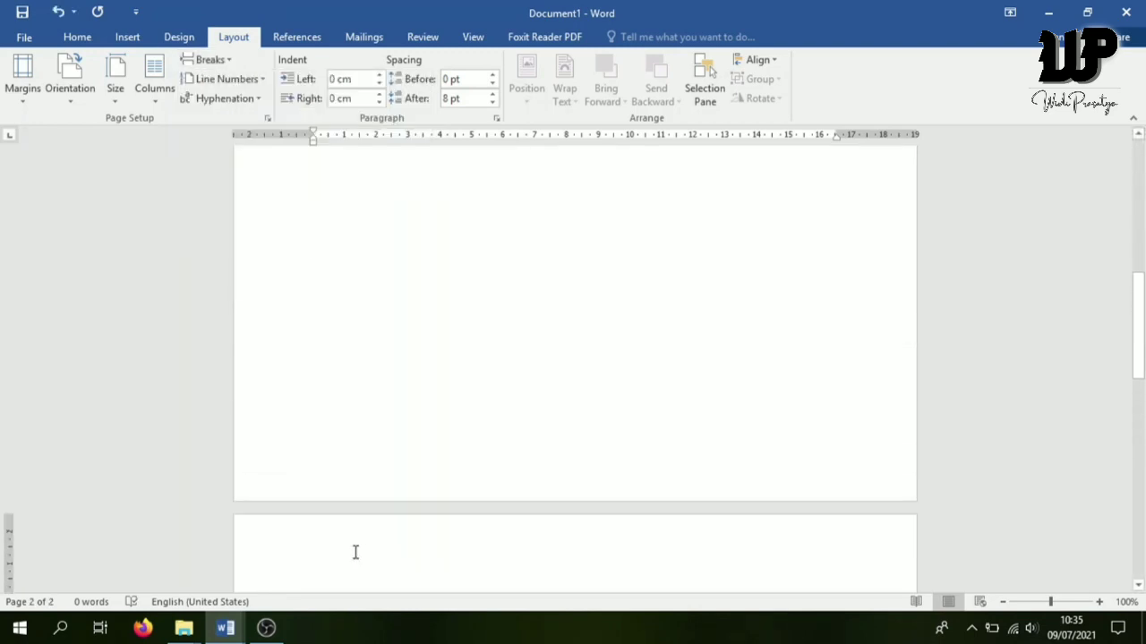
Enter "BAB I" and "PENDAHULUAN" as two heading lines on the first page and centre both
drag(1140, 344, 1140, 207)
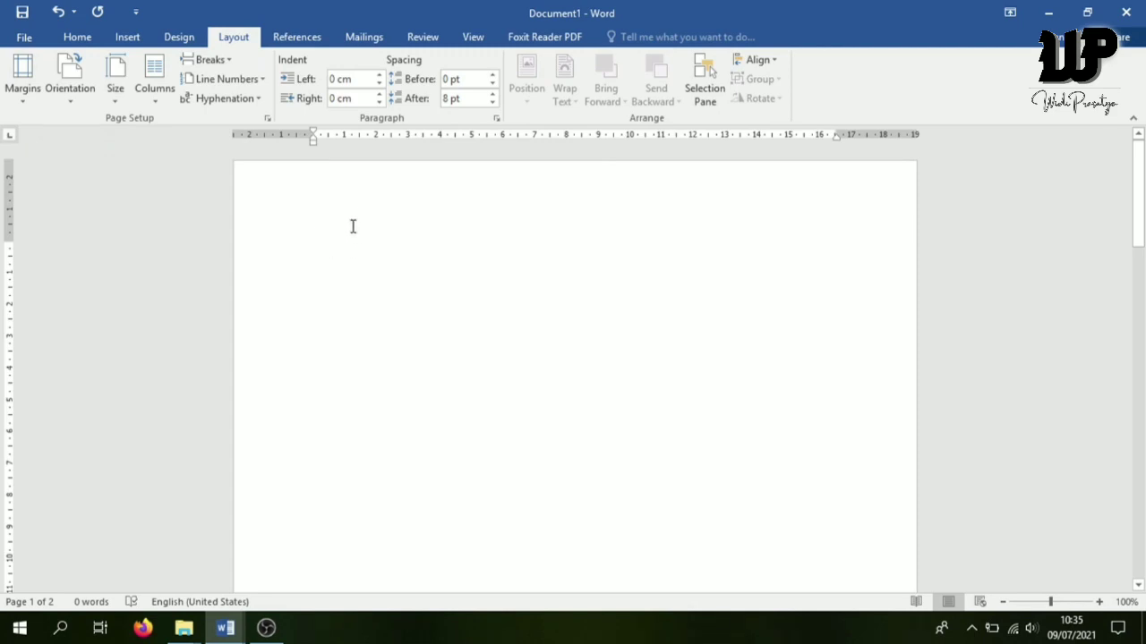
drag(1139, 199, 1139, 156)
text(BAB I )
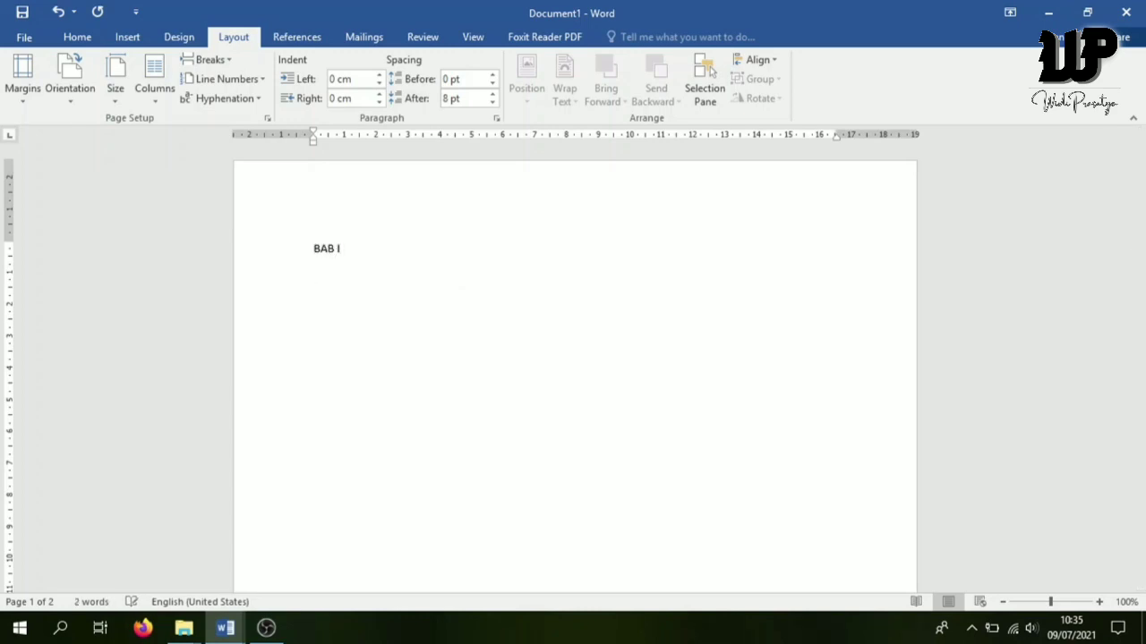
text(PENDAHULUAN)
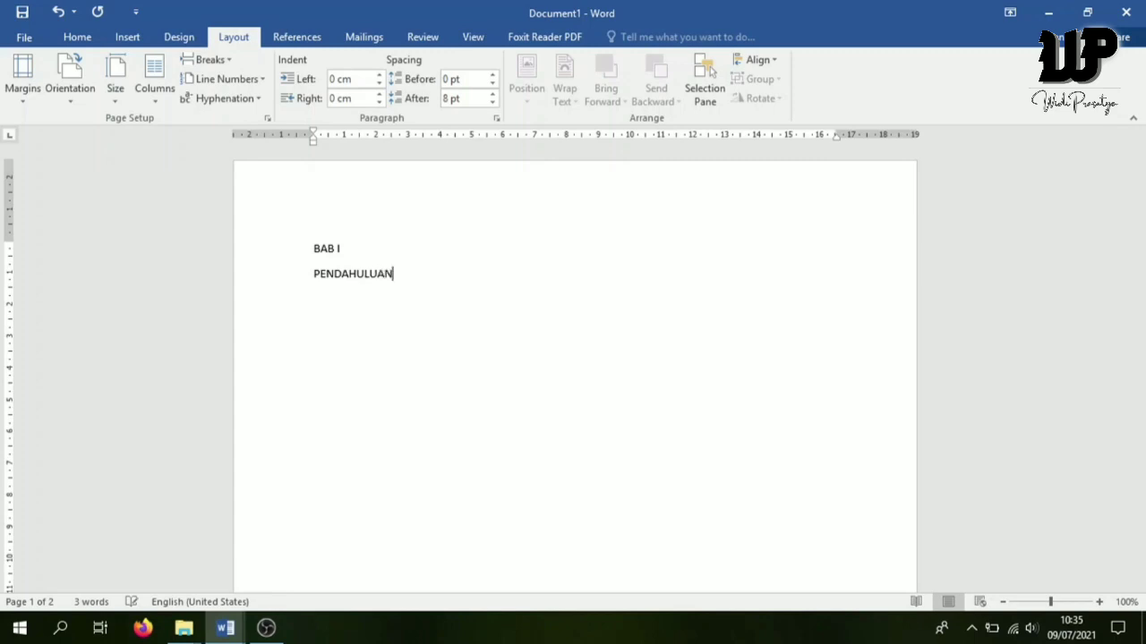
drag(313, 249, 399, 278)
key(ctrl+e)
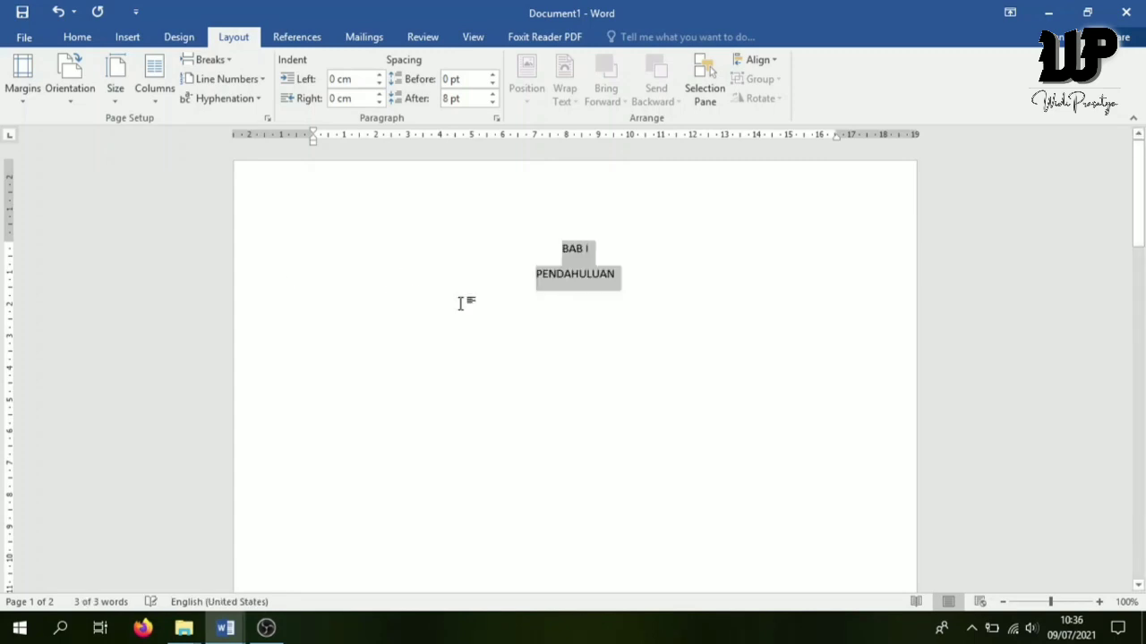
click(571, 328)
click(642, 271)
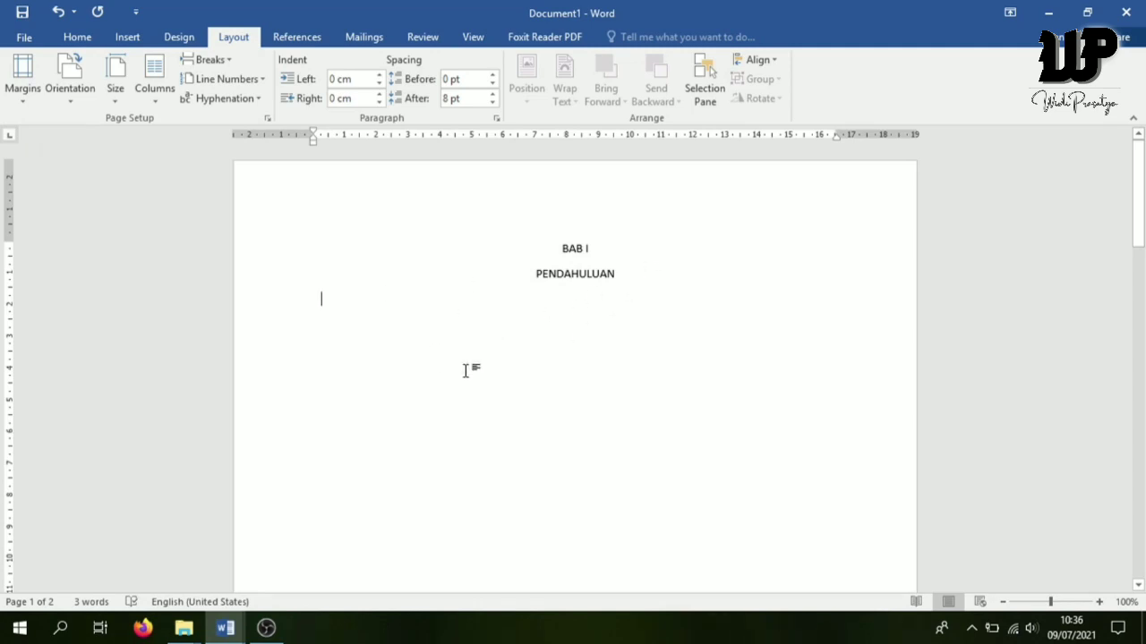
Add page numbers at the bottom of the page in the centred Plain Number 2 style
click(128, 38)
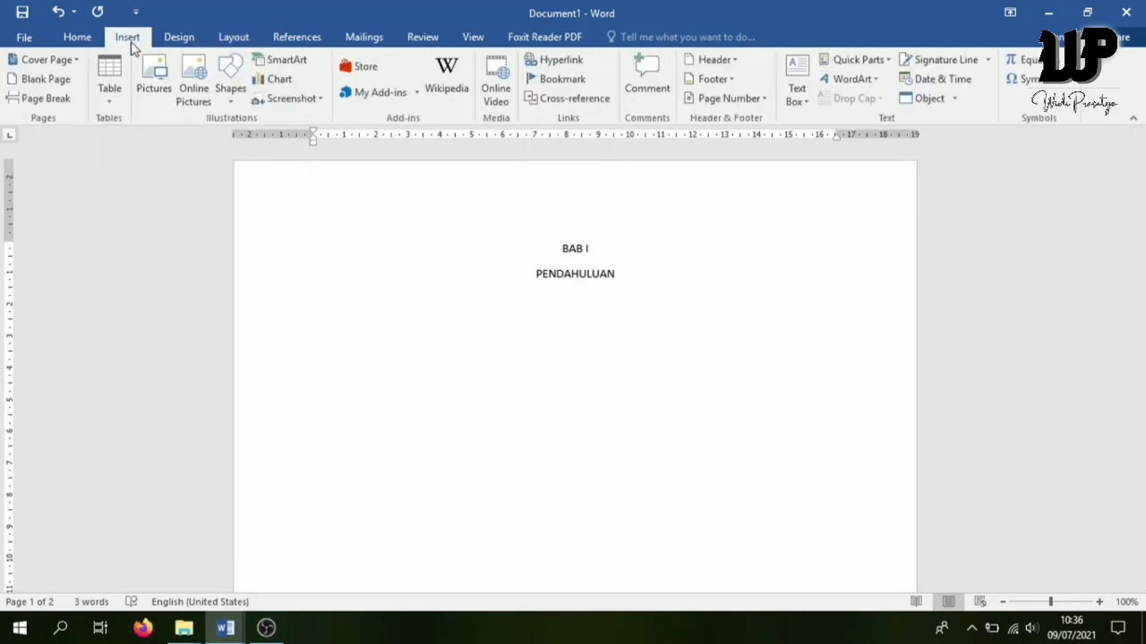
click(748, 100)
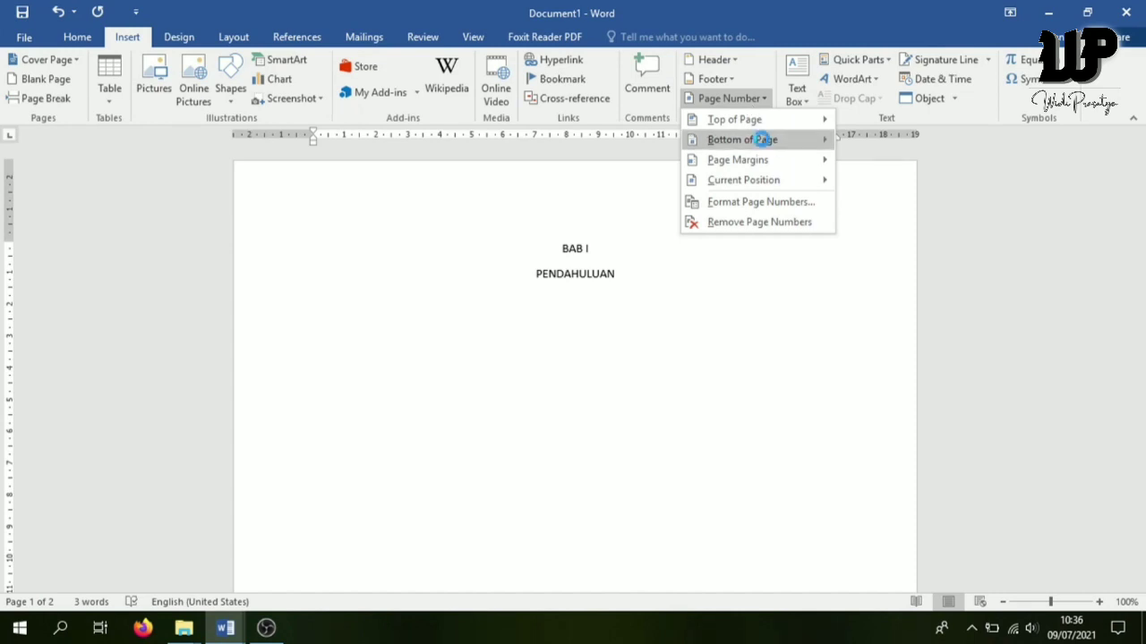
mouse_move(764, 145)
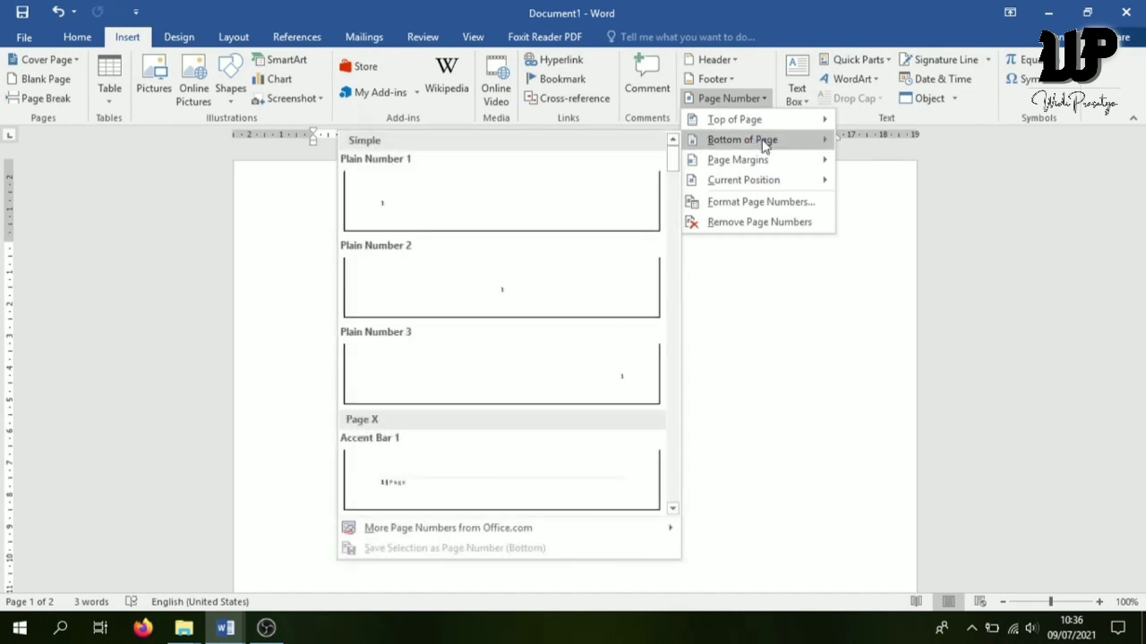
click(499, 307)
Try deleting the page number from the Section 2 footer while it is linked to Section 1, and undo the deletion
scroll(522, 311, up, 3)
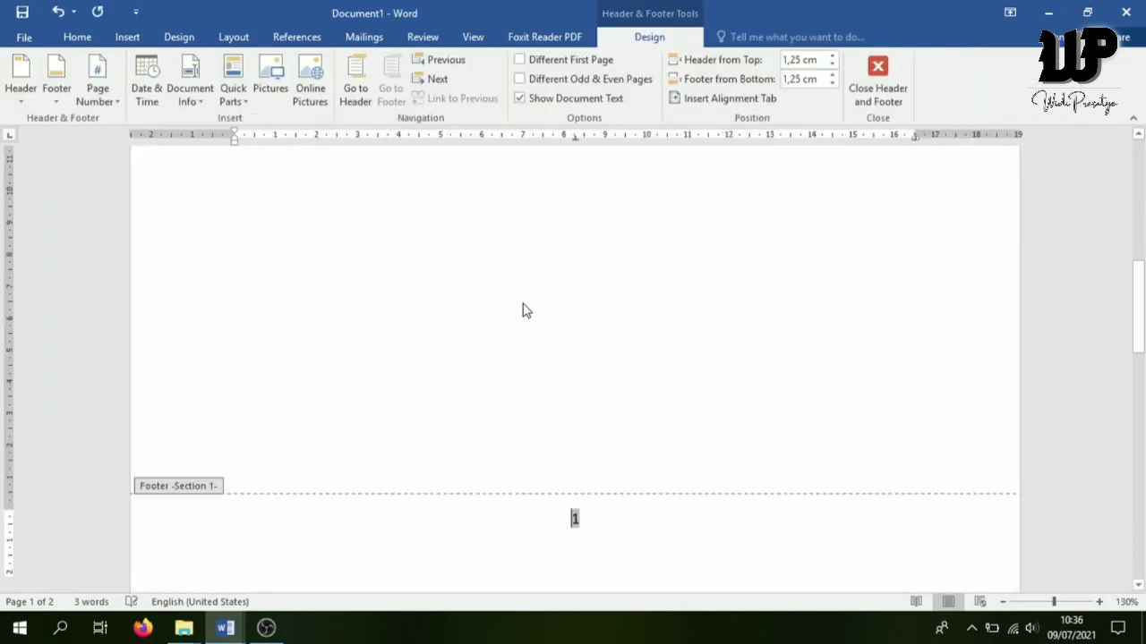
scroll(528, 322, down, 3)
scroll(577, 371, up, 5)
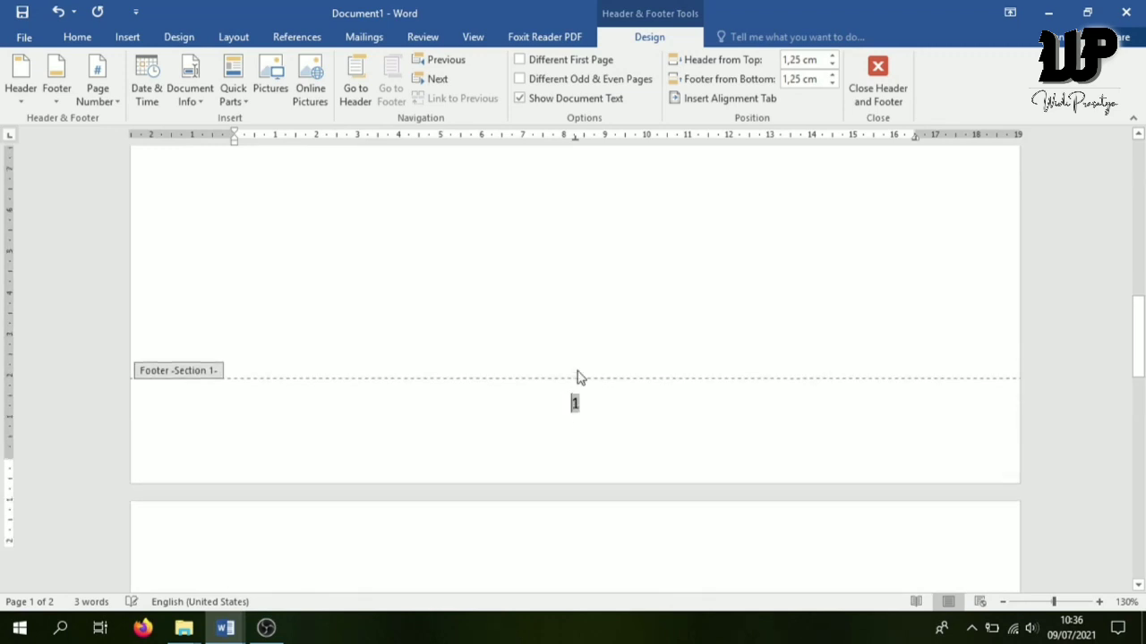
mouse_move(1141, 273)
mouse_down()
mouse_move(1142, 176)
mouse_move(1142, 281)
mouse_up()
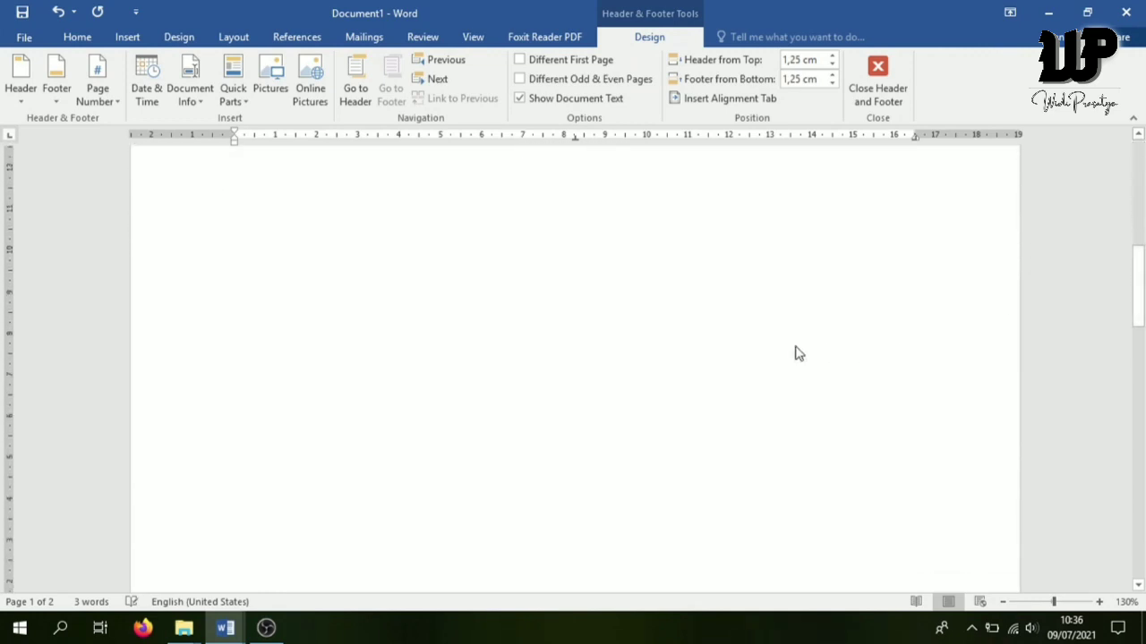
scroll(798, 354, down, 5)
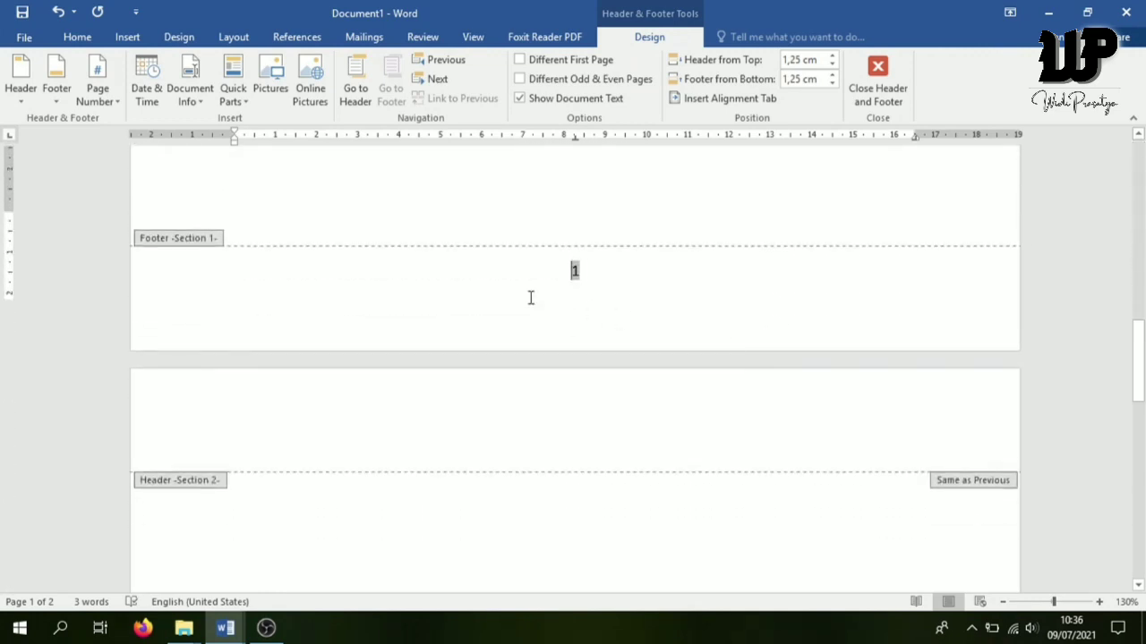
scroll(528, 303, down, 10)
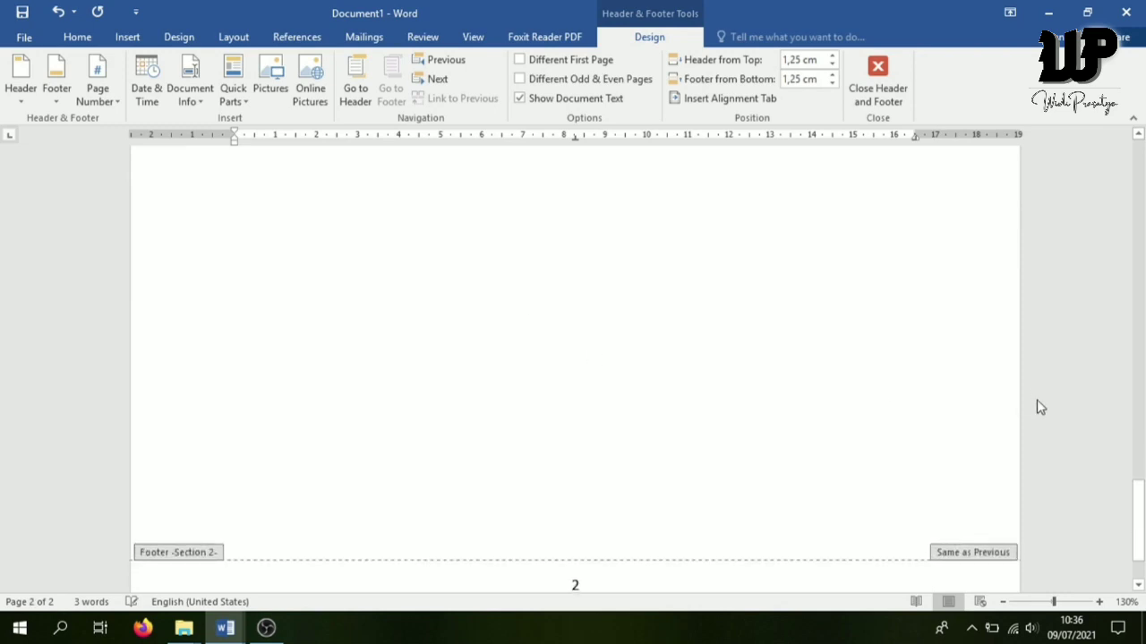
scroll(1137, 499, down, 2)
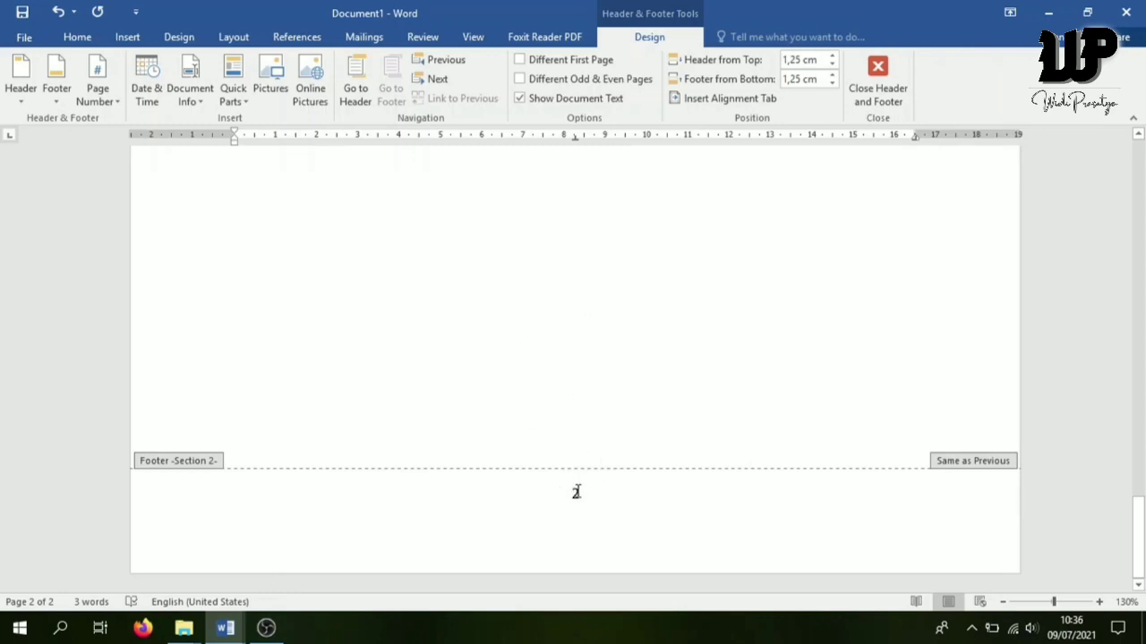
click(576, 493)
double_click(574, 493)
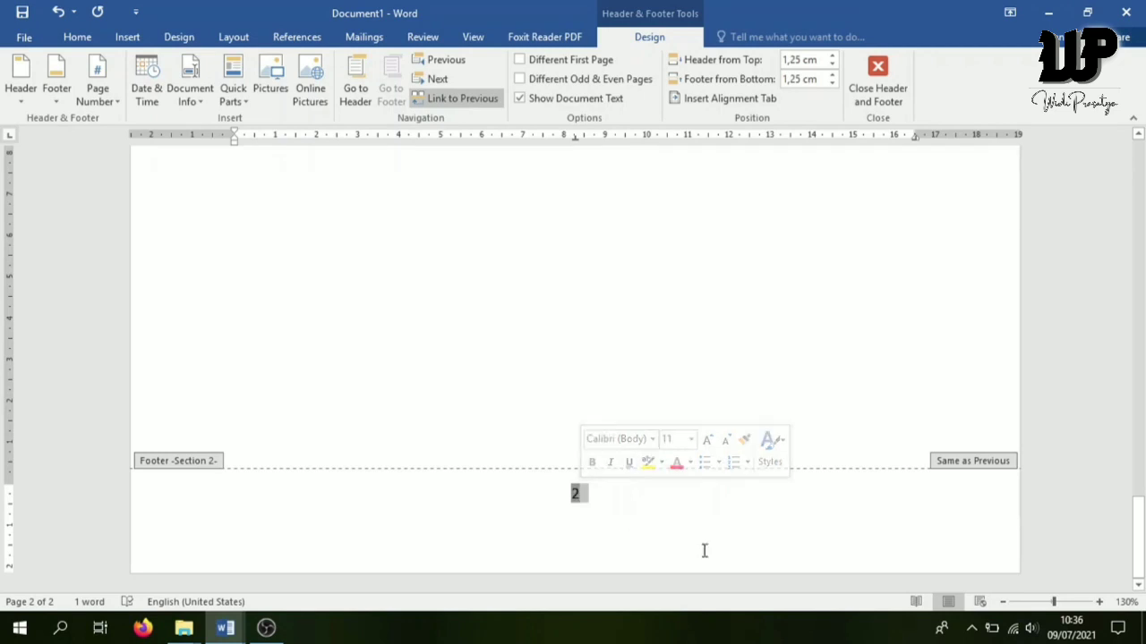
key(Delete)
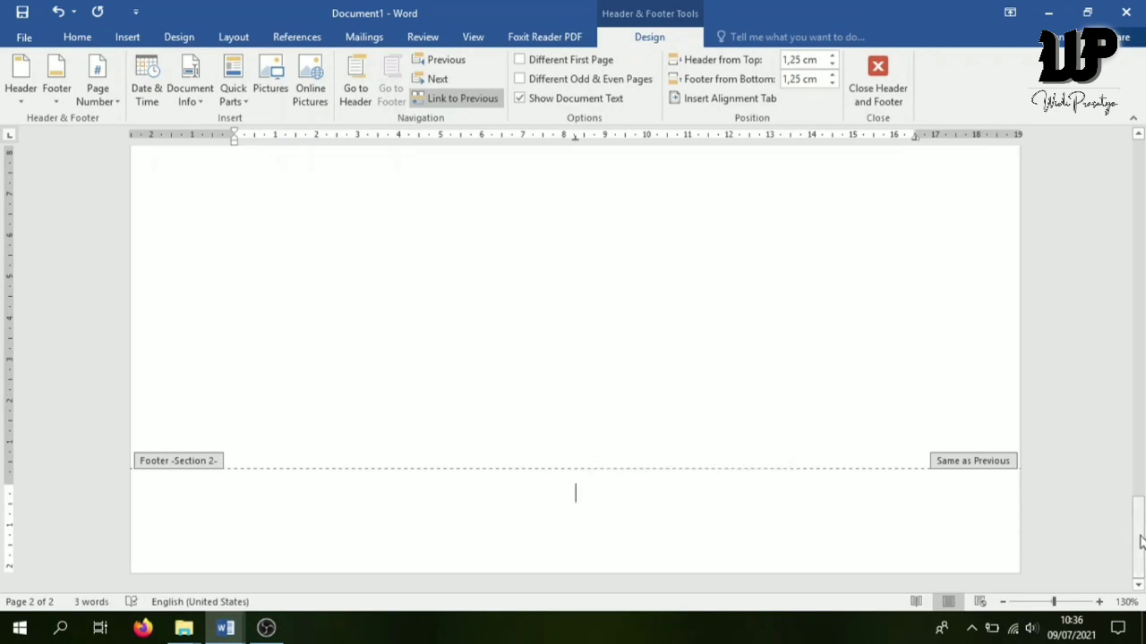
drag(1138, 537, 1141, 346)
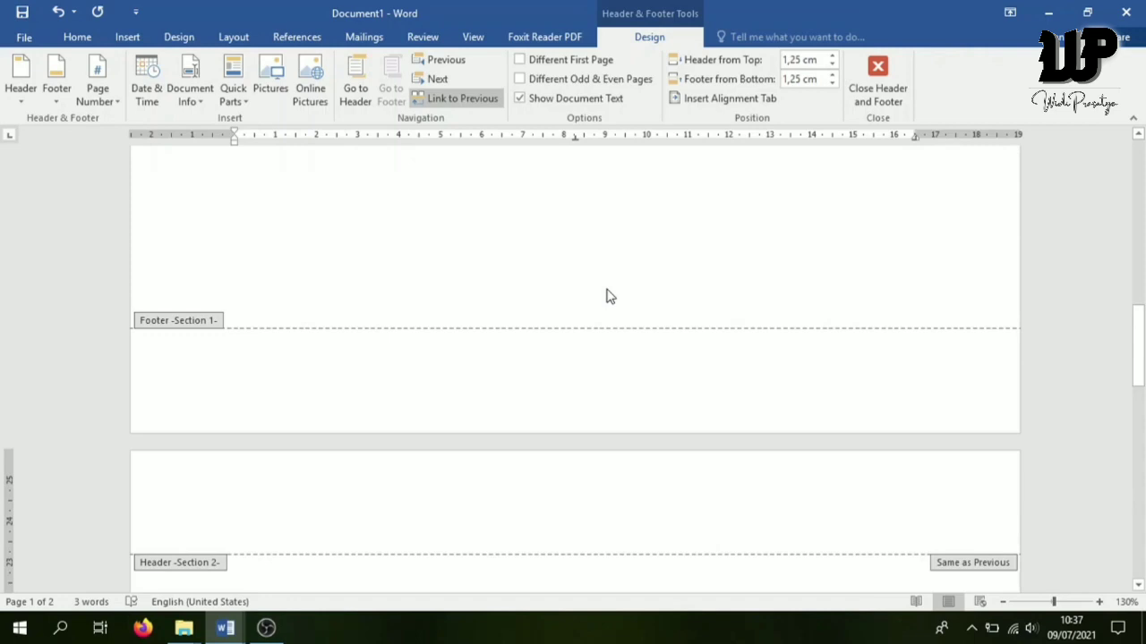
click(754, 355)
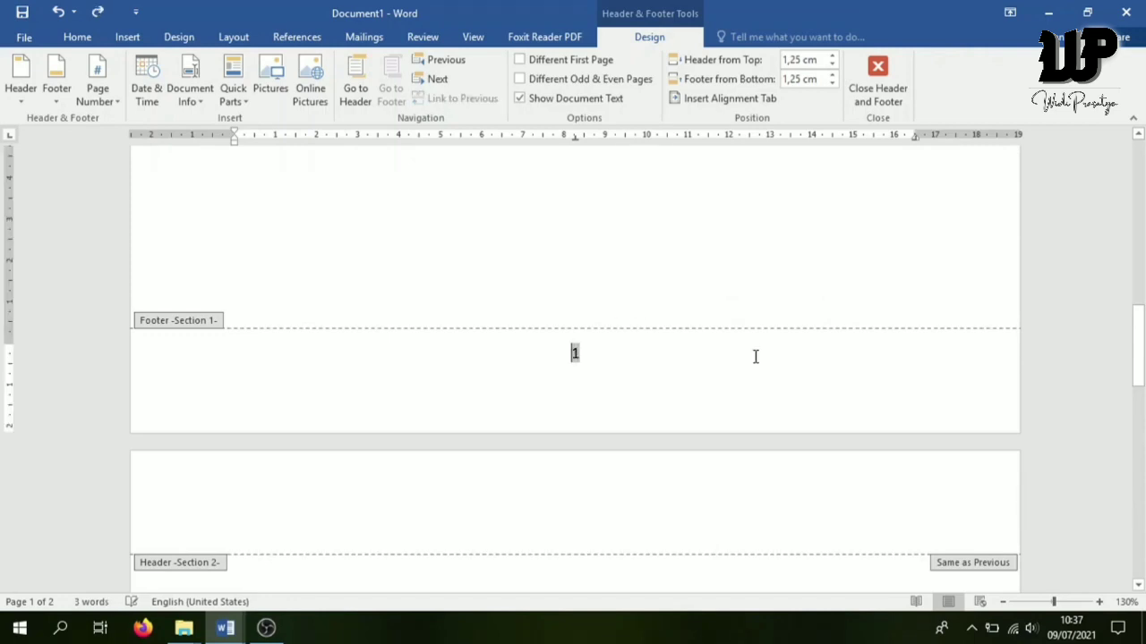
Unlink the Section 2 footer from the previous section
scroll(755, 362, down, 3)
drag(1142, 394, 1143, 521)
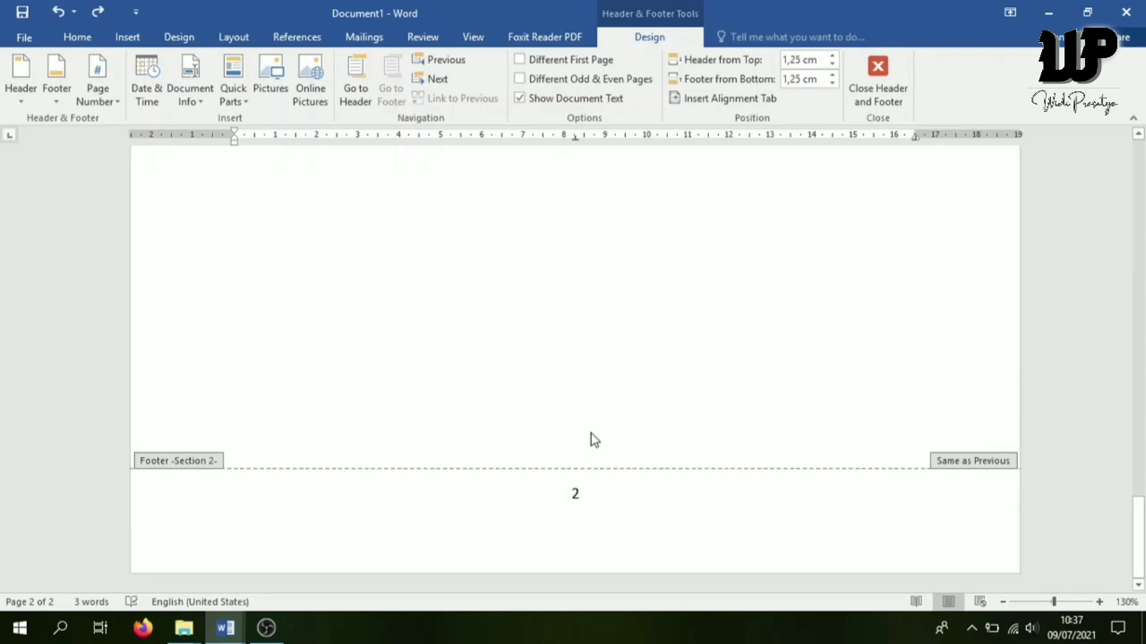
click(587, 492)
double_click(575, 491)
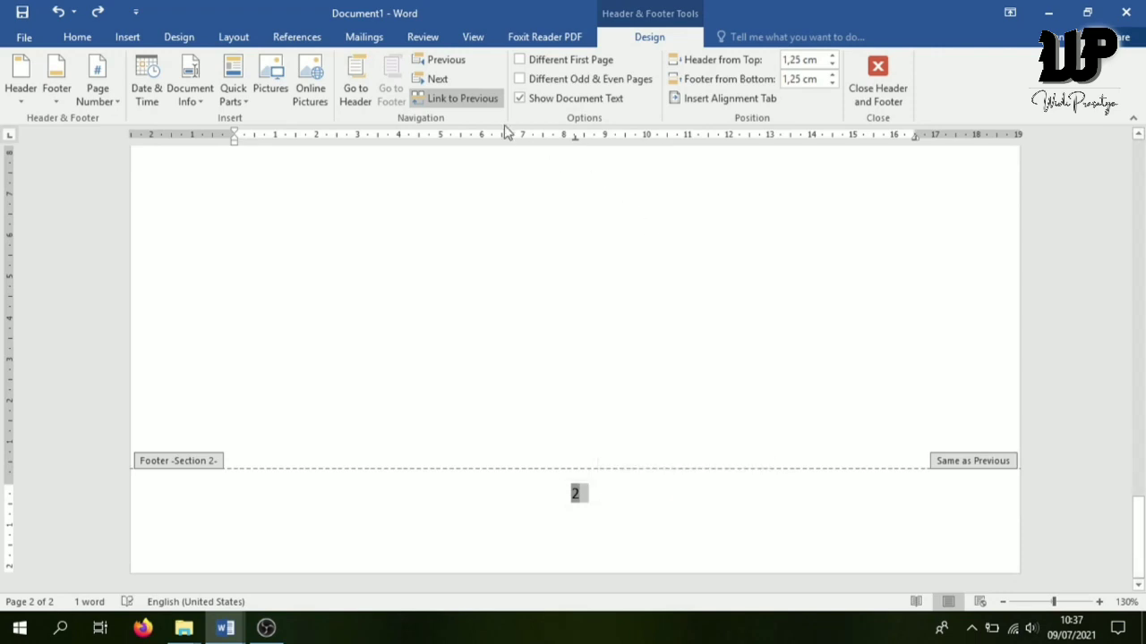
click(452, 103)
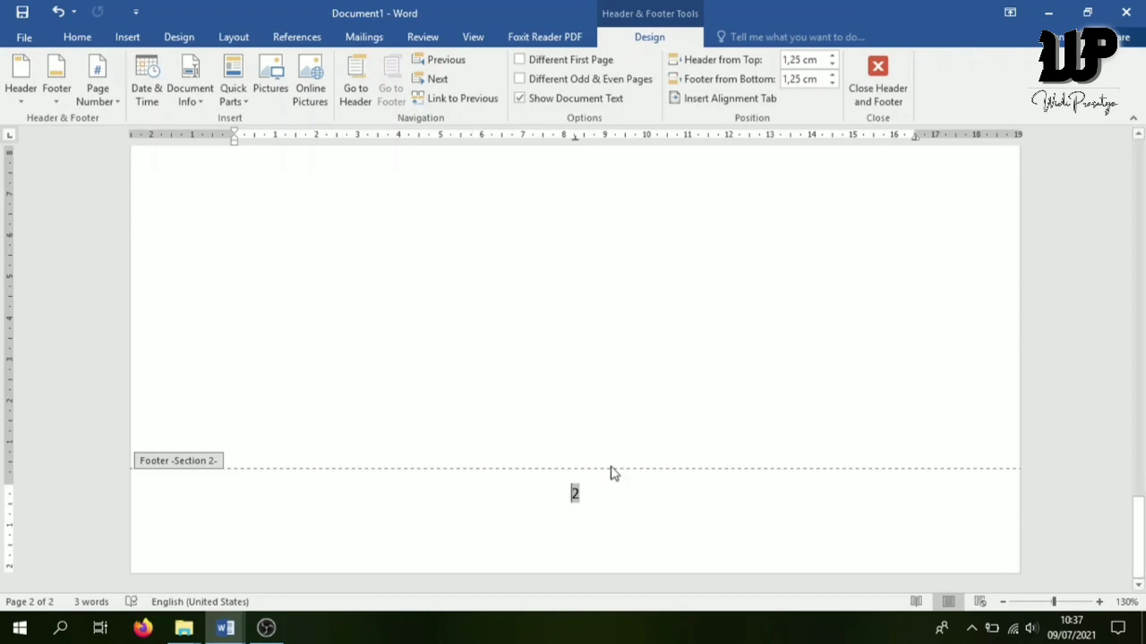
Delete the page number from the Section 2 footer, check the Section 1 footer, and close header and footer editing
click(582, 492)
double_click(577, 492)
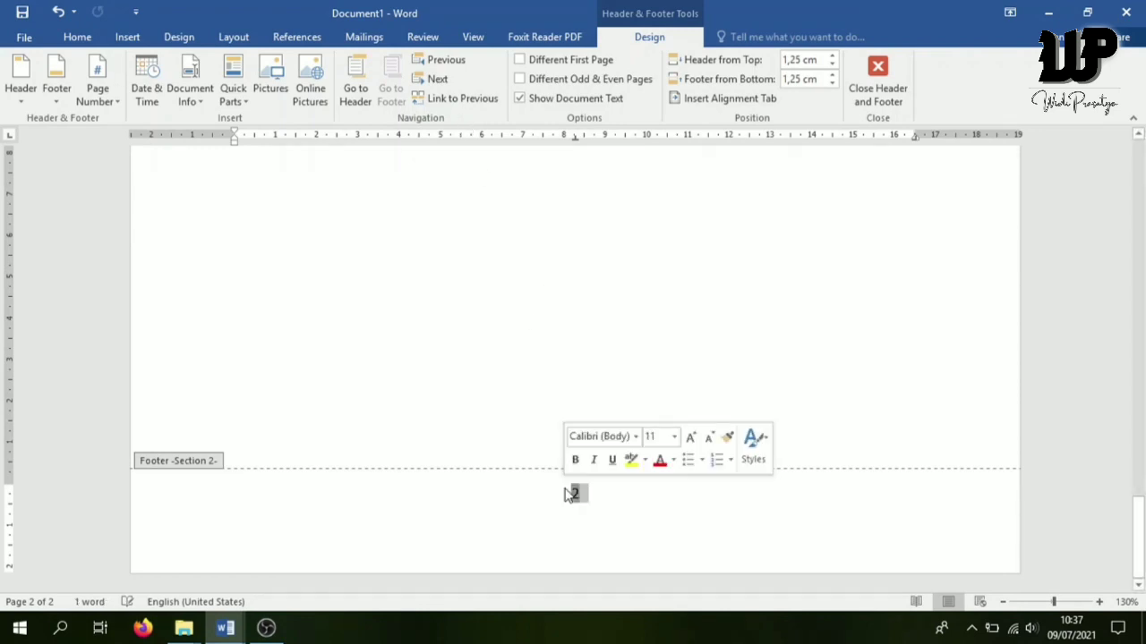
key(Delete)
drag(1138, 533, 1142, 339)
scroll(605, 344, down, 1)
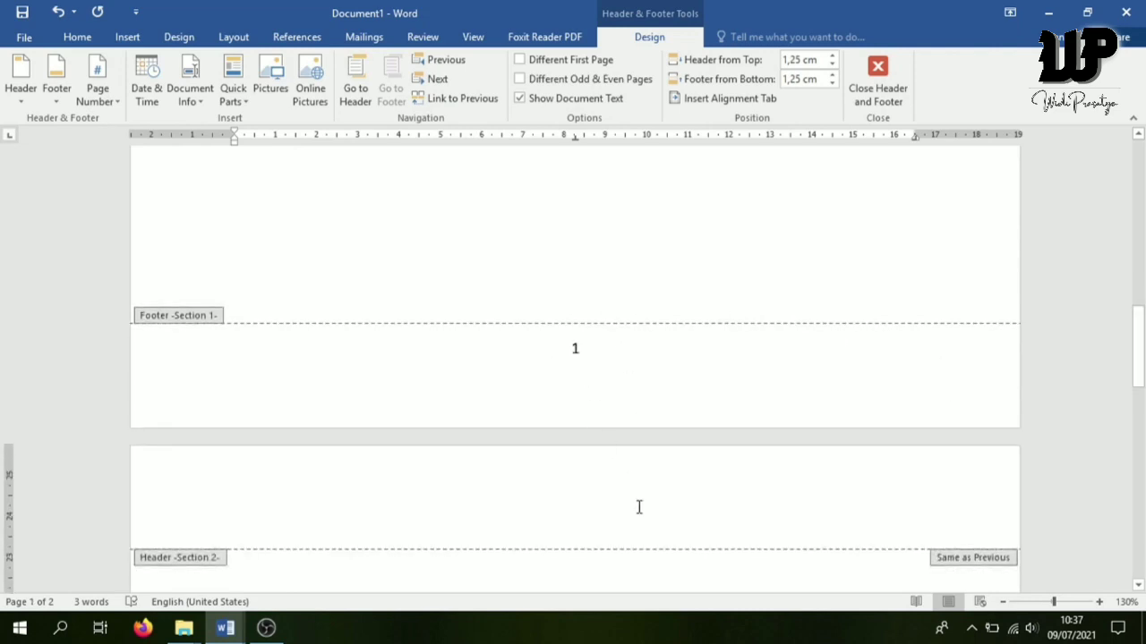
click(878, 79)
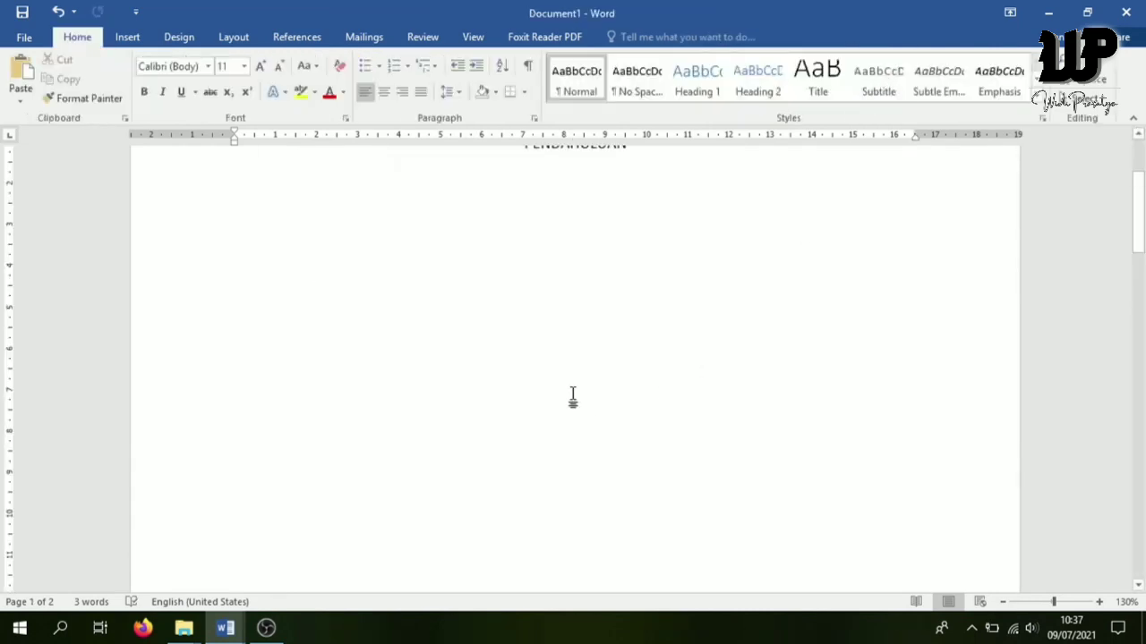
Add a page number at the top of the second page in the right-aligned Plain Number 3 style
scroll(566, 392, up, 3)
scroll(562, 383, down, 1)
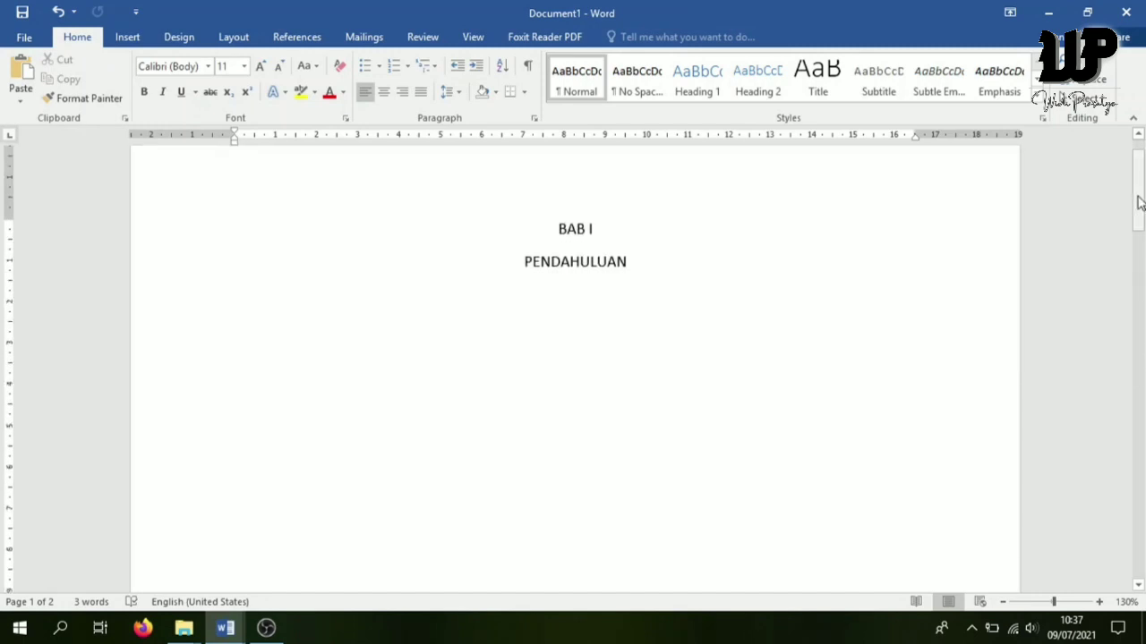
drag(1137, 204, 1138, 384)
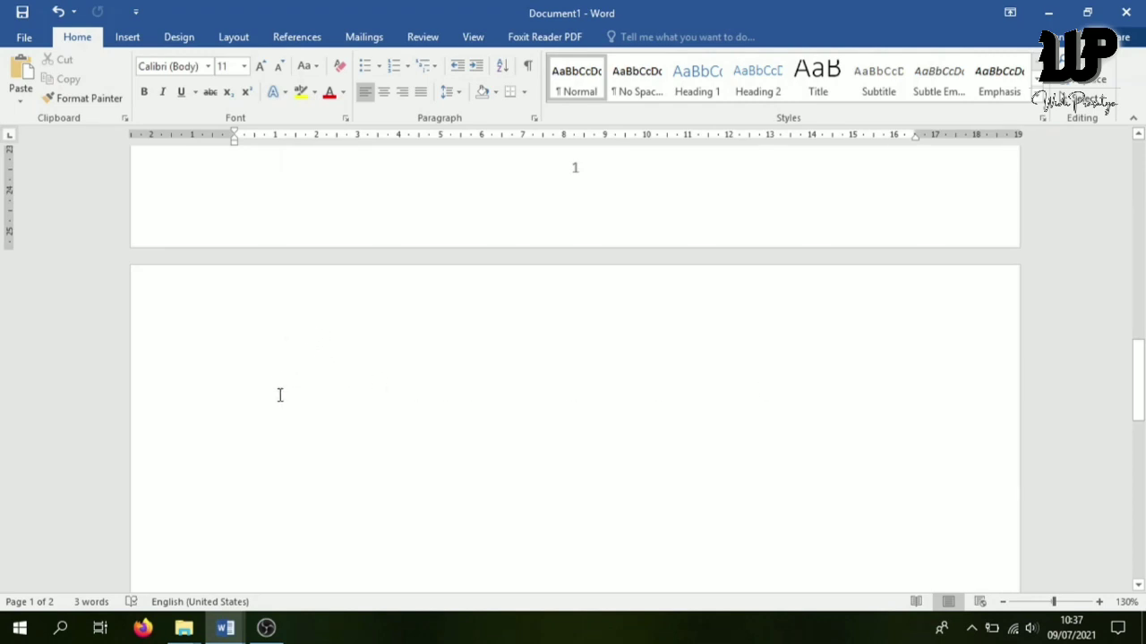
click(258, 366)
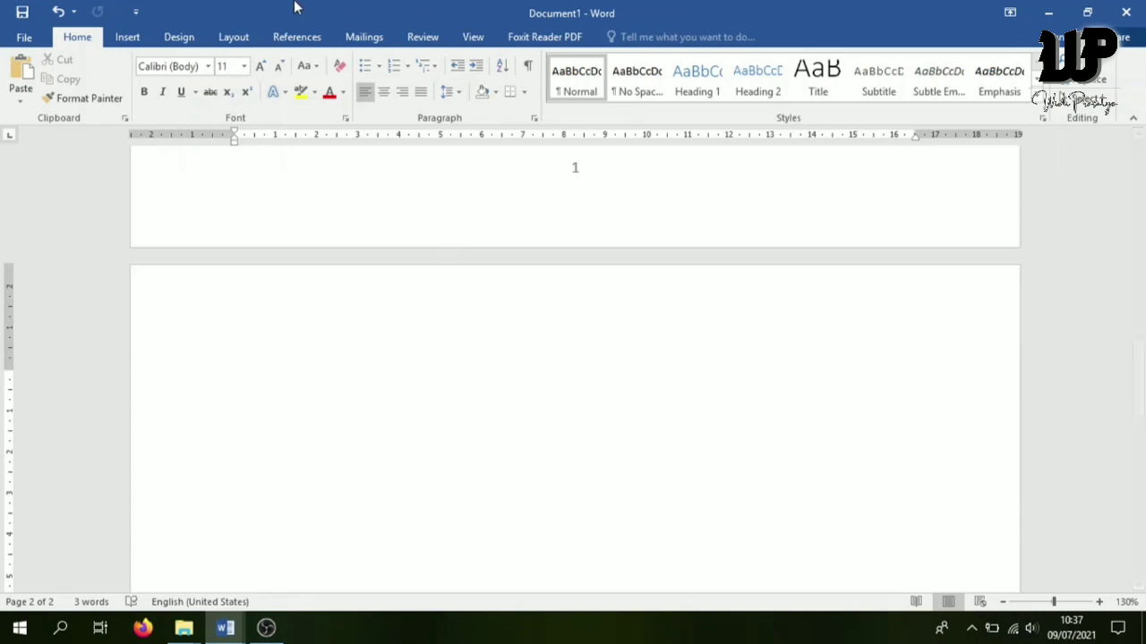
click(128, 37)
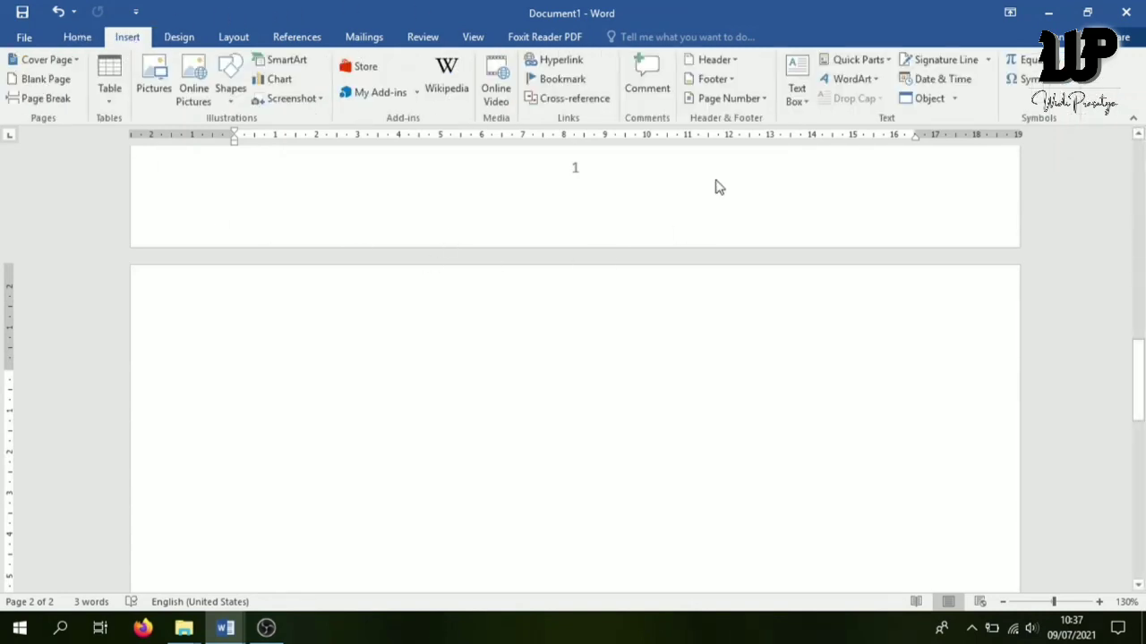
click(764, 101)
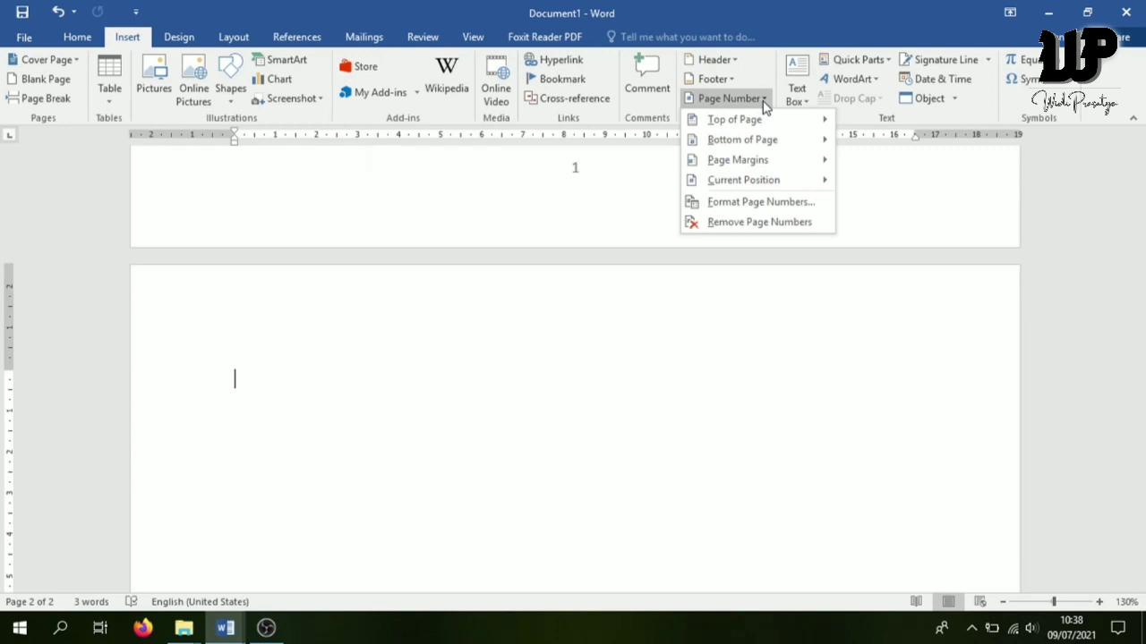
mouse_move(738, 123)
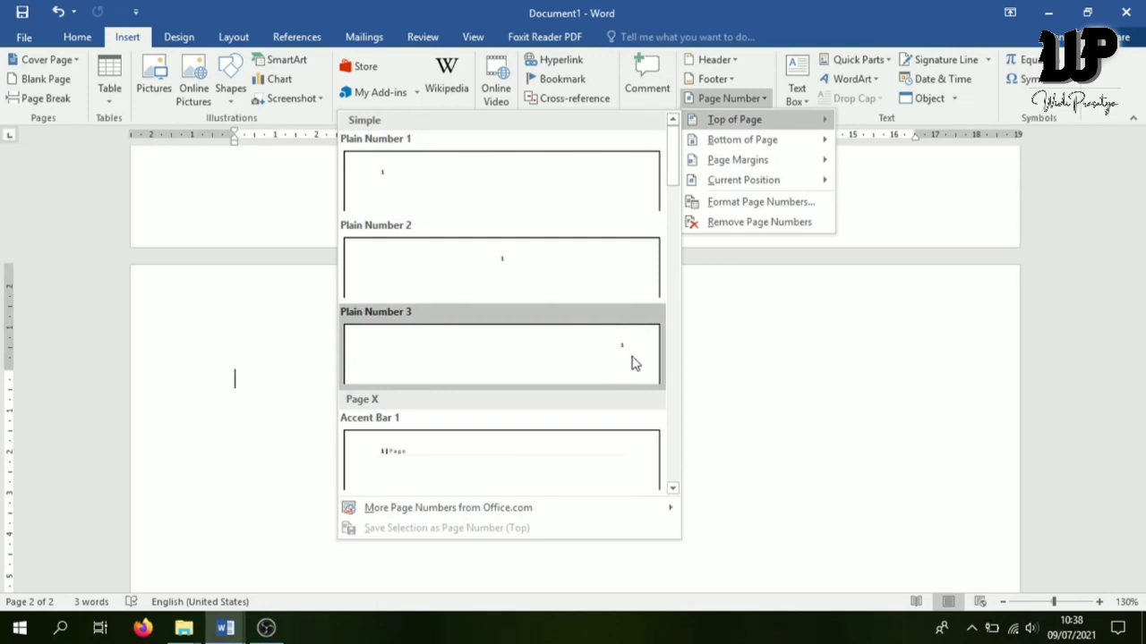
click(601, 355)
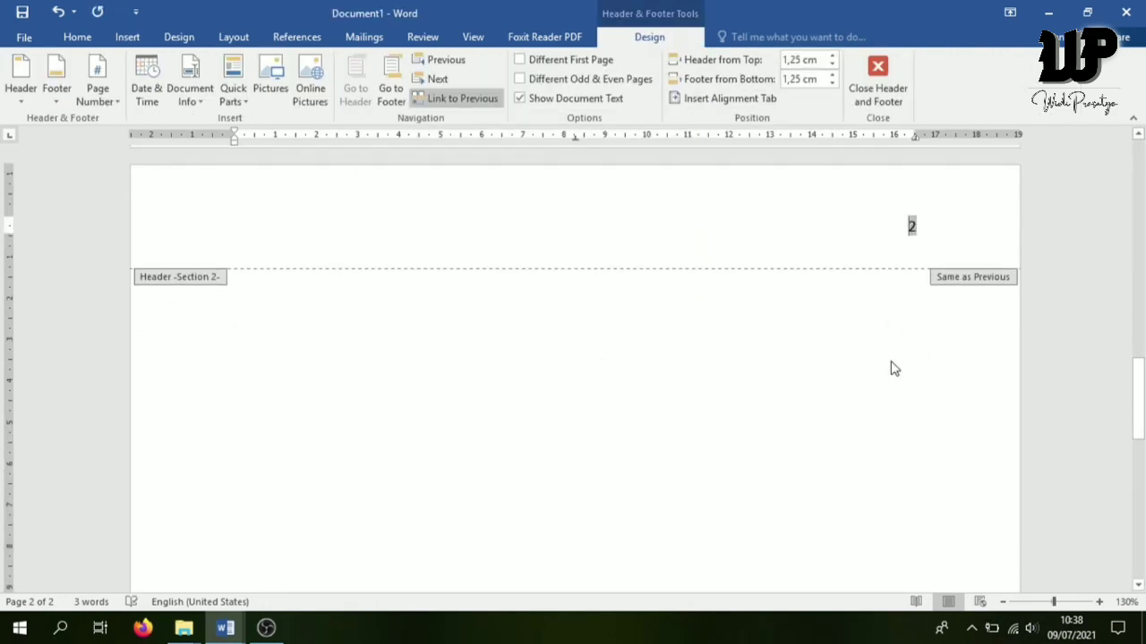
Check the Section 1 header and unlink the Section 2 header from the previous section
drag(1136, 376, 1138, 147)
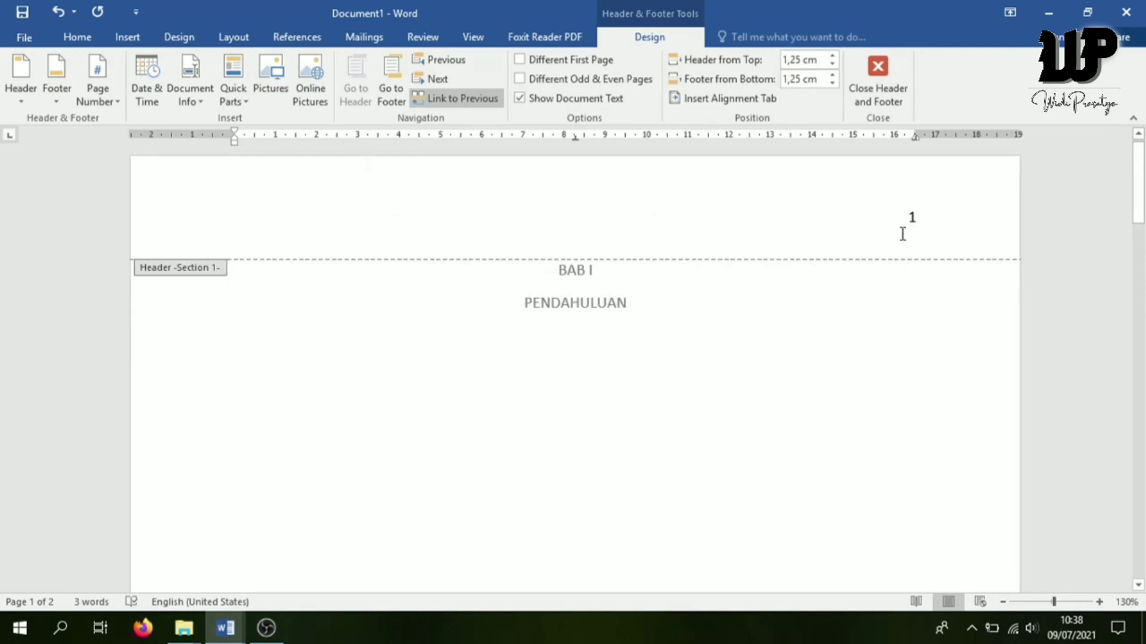
click(920, 218)
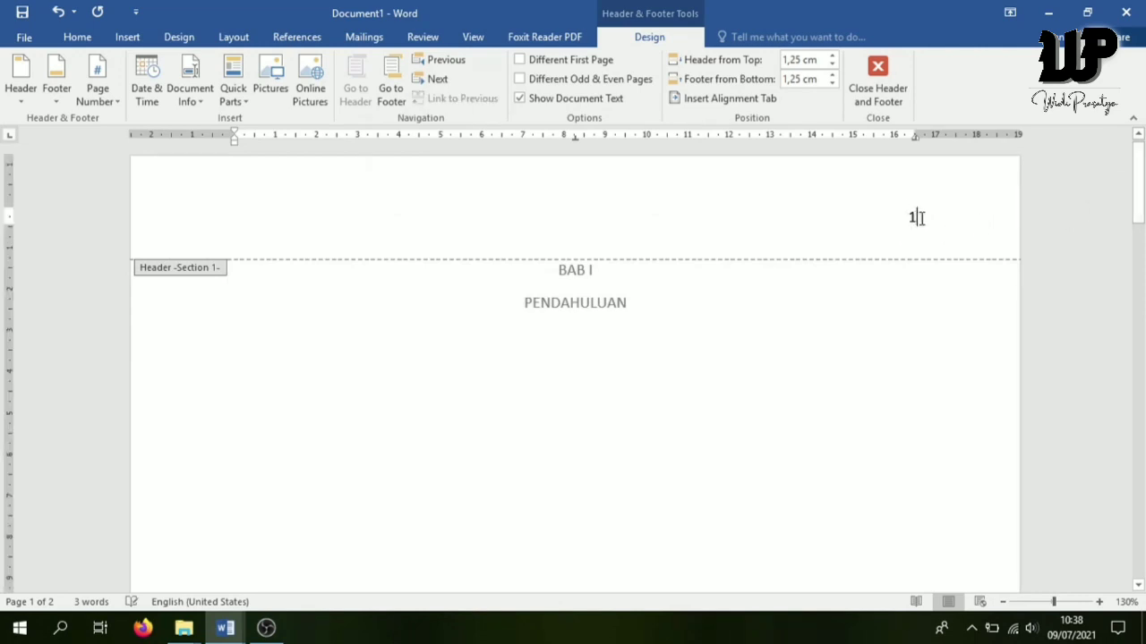
drag(1136, 213, 1136, 372)
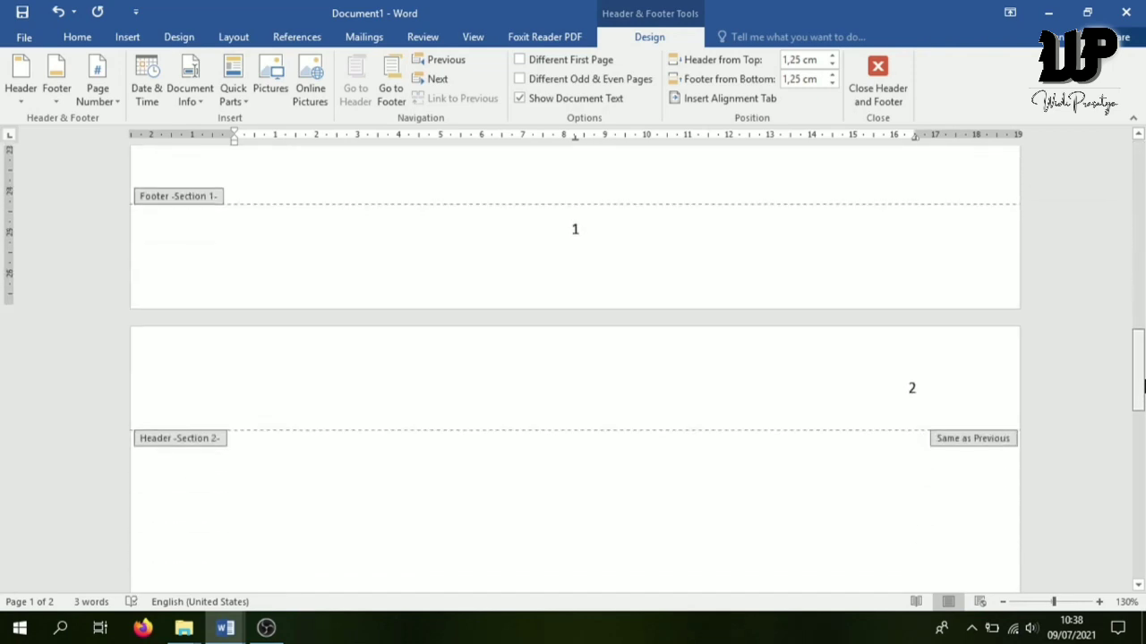
click(928, 383)
double_click(922, 381)
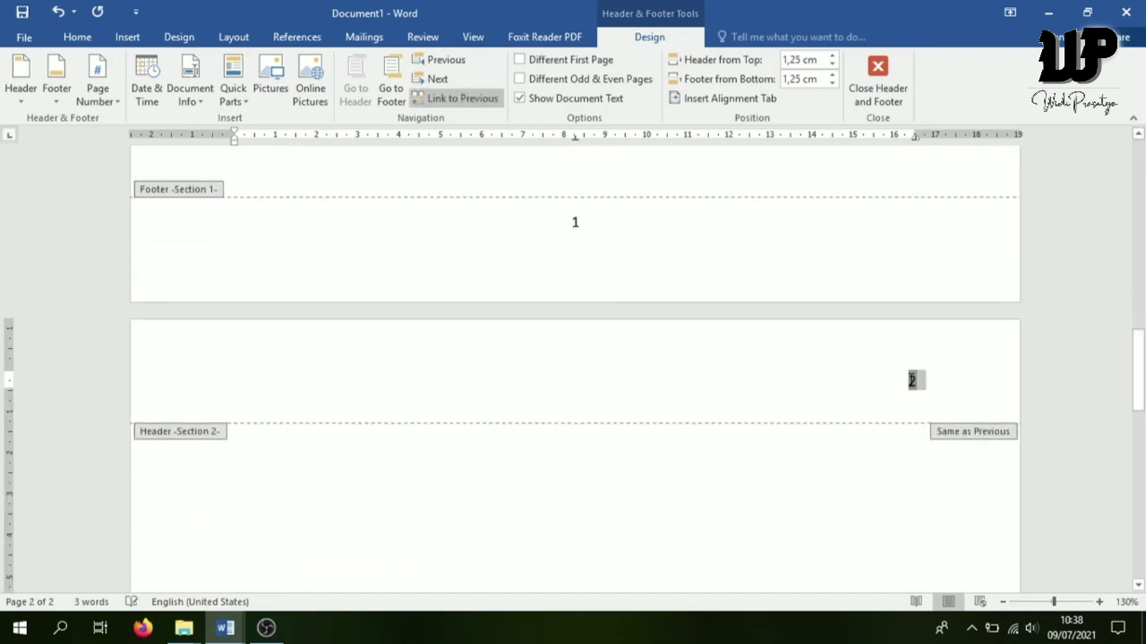
click(450, 101)
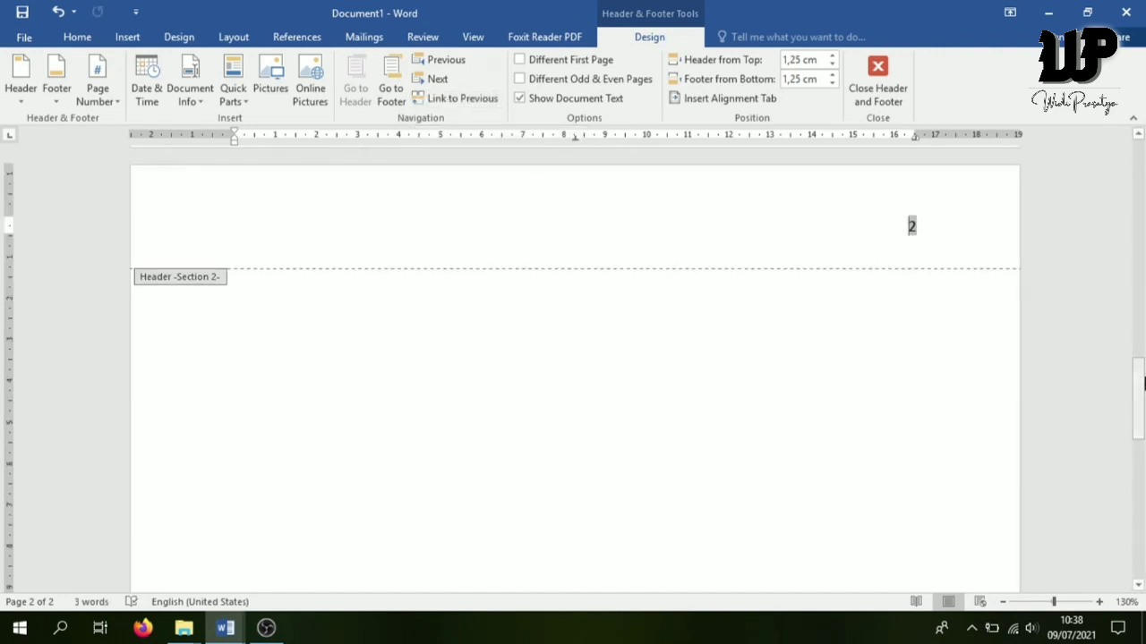
Delete the page number from the Section 1 header, close header and footer editing, and check the numbering on both pages
drag(1138, 394, 1139, 157)
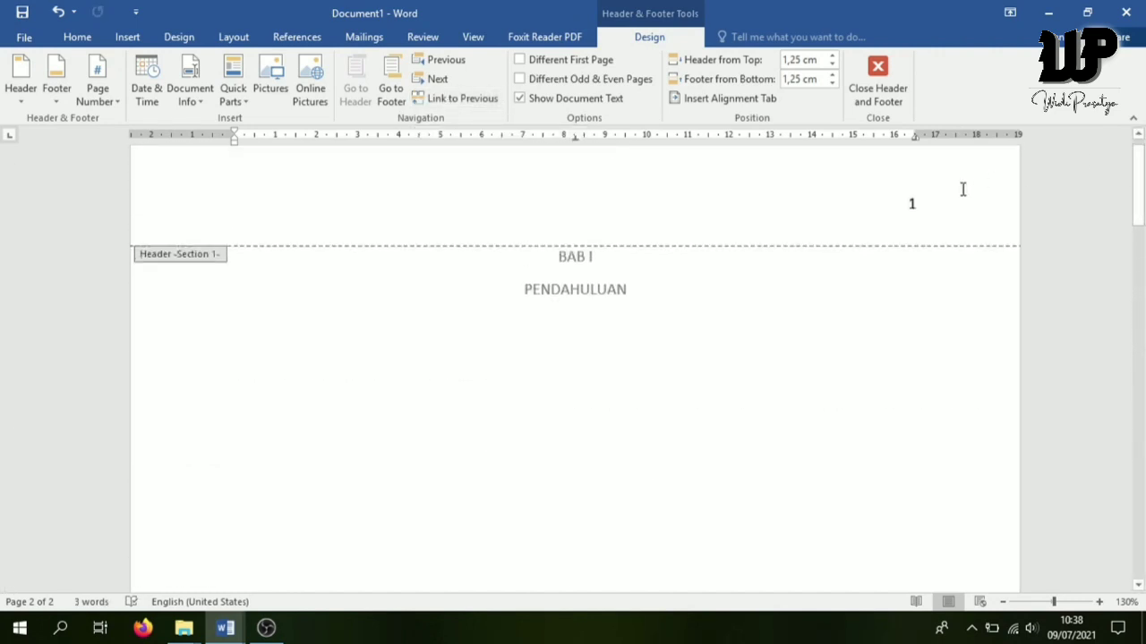
double_click(913, 204)
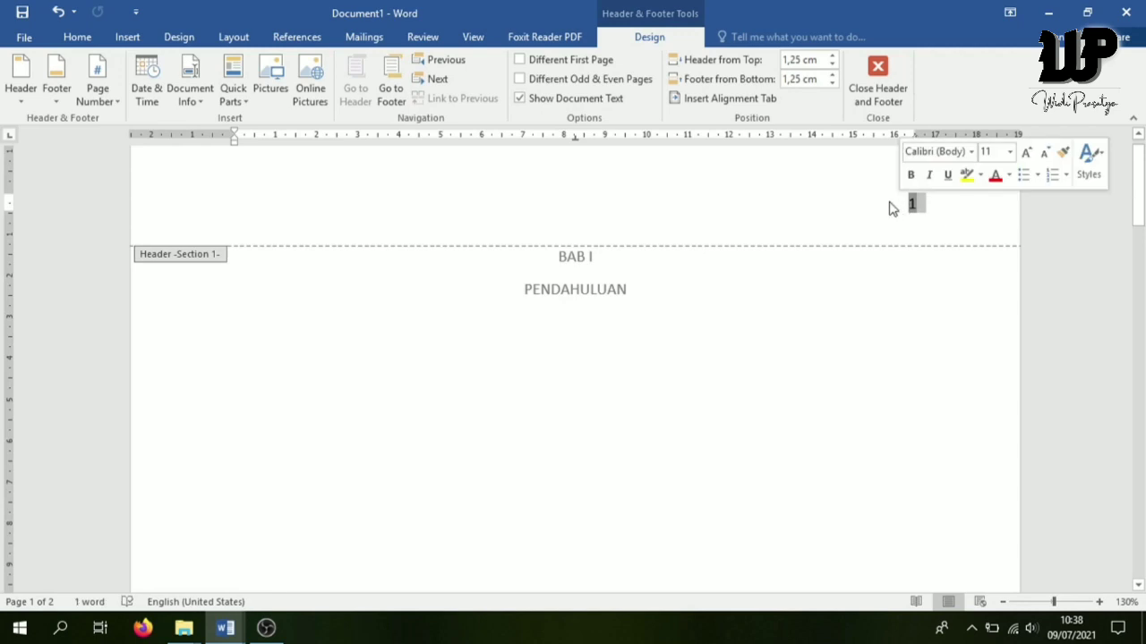
key(Delete)
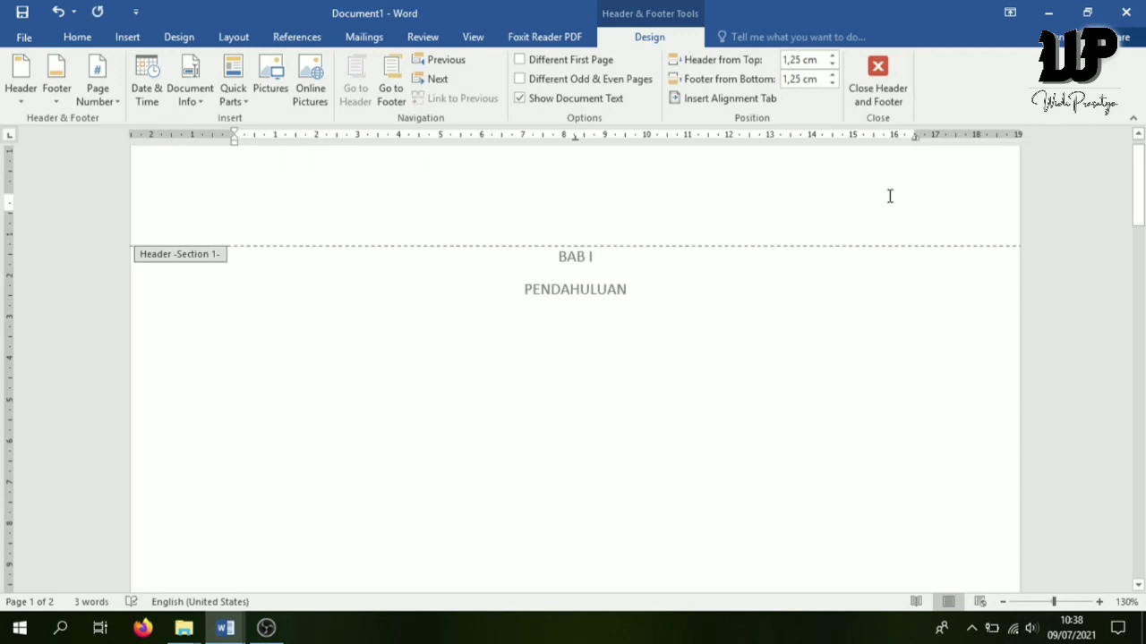
click(878, 80)
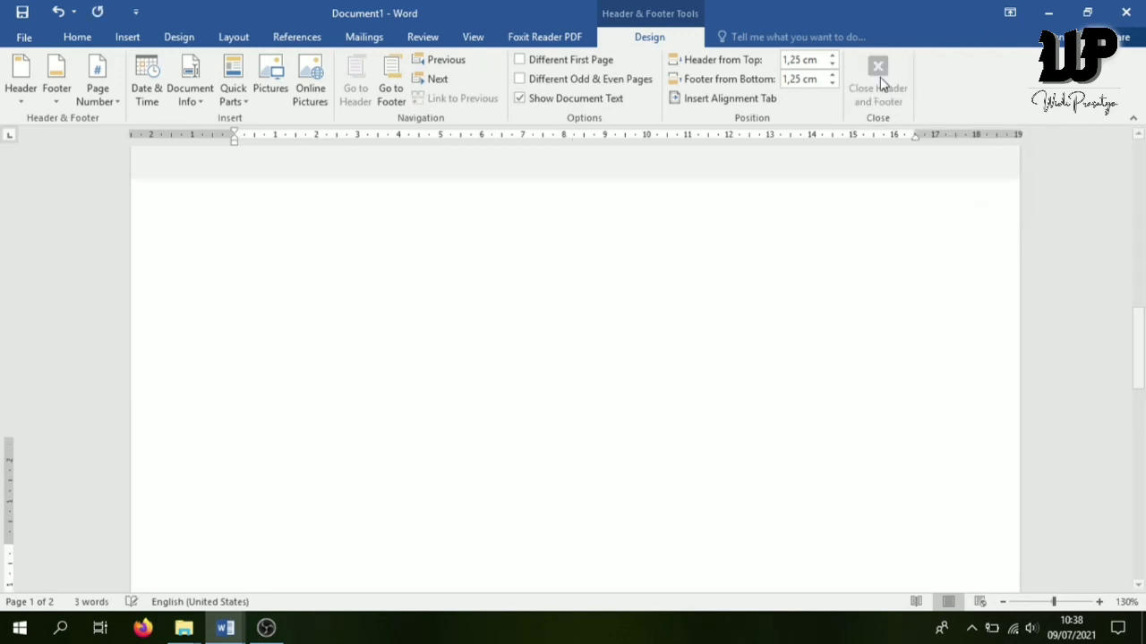
drag(1143, 334, 1143, 253)
drag(1142, 313, 1142, 375)
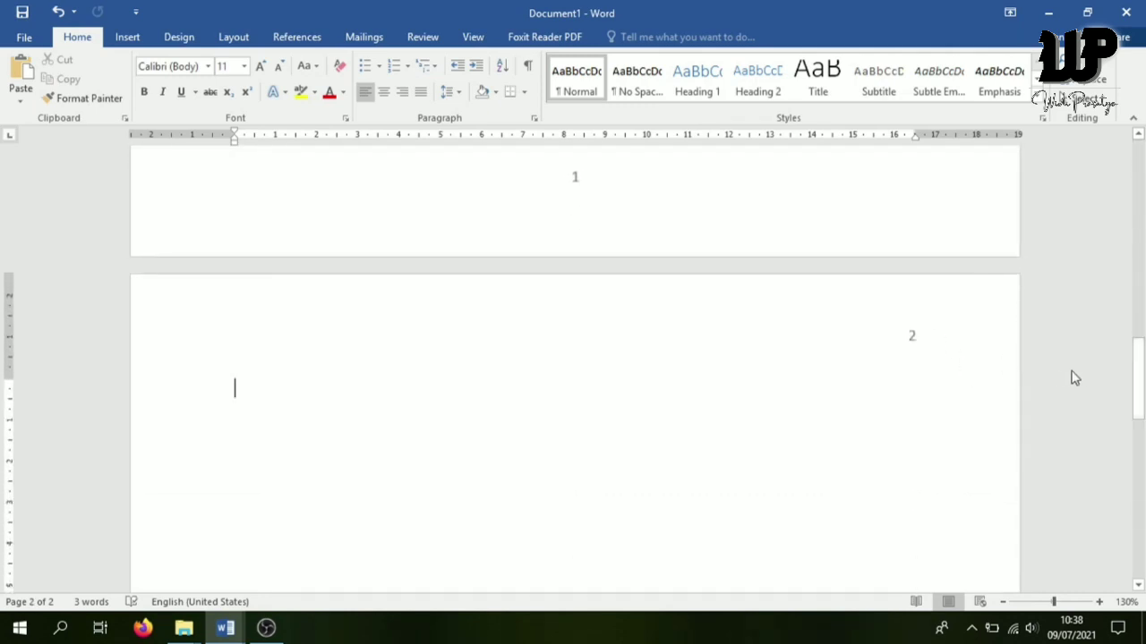
Add a third page with a page break after page 2, and insert a blank line at its start
key(Return)
key(ctrl+Return)
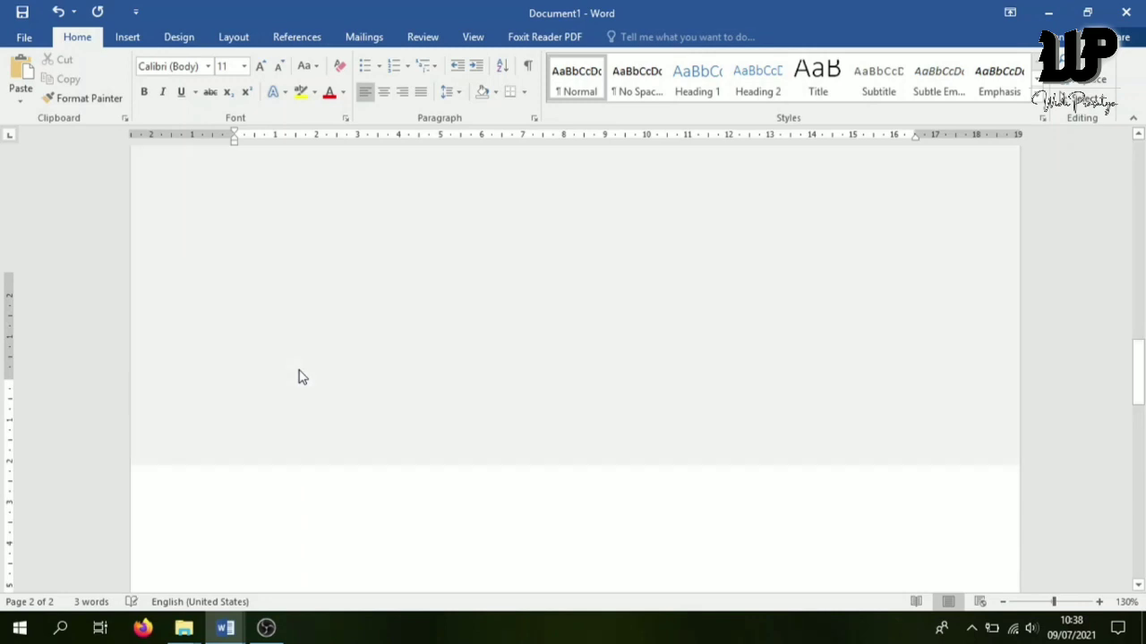
scroll(952, 376, down, 2)
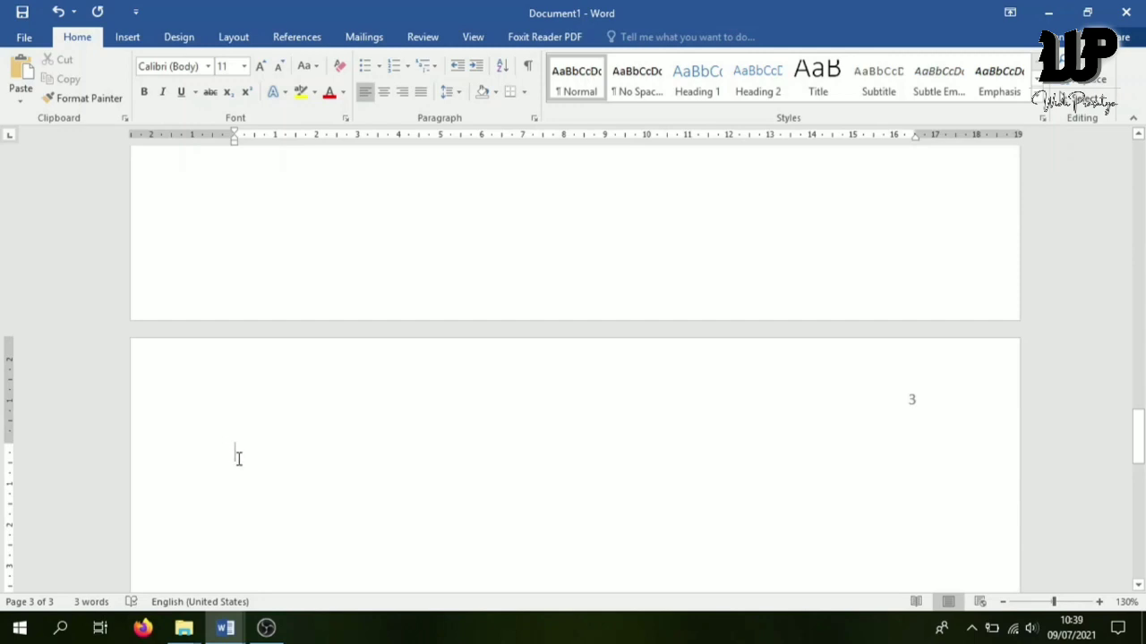
key(Return)
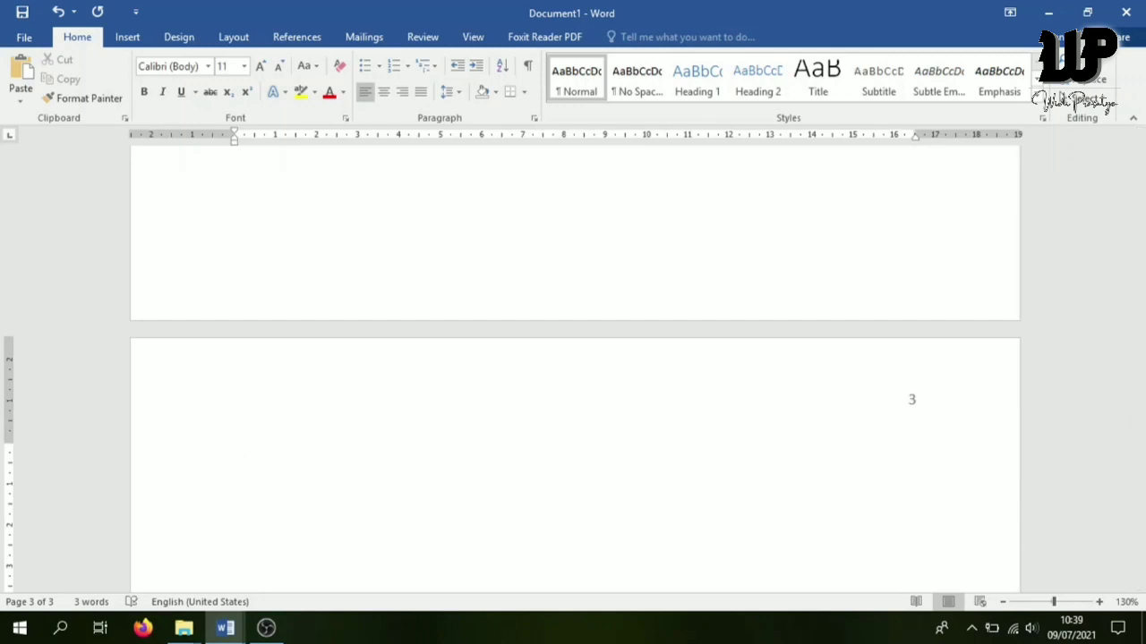
scroll(243, 450, down, 2)
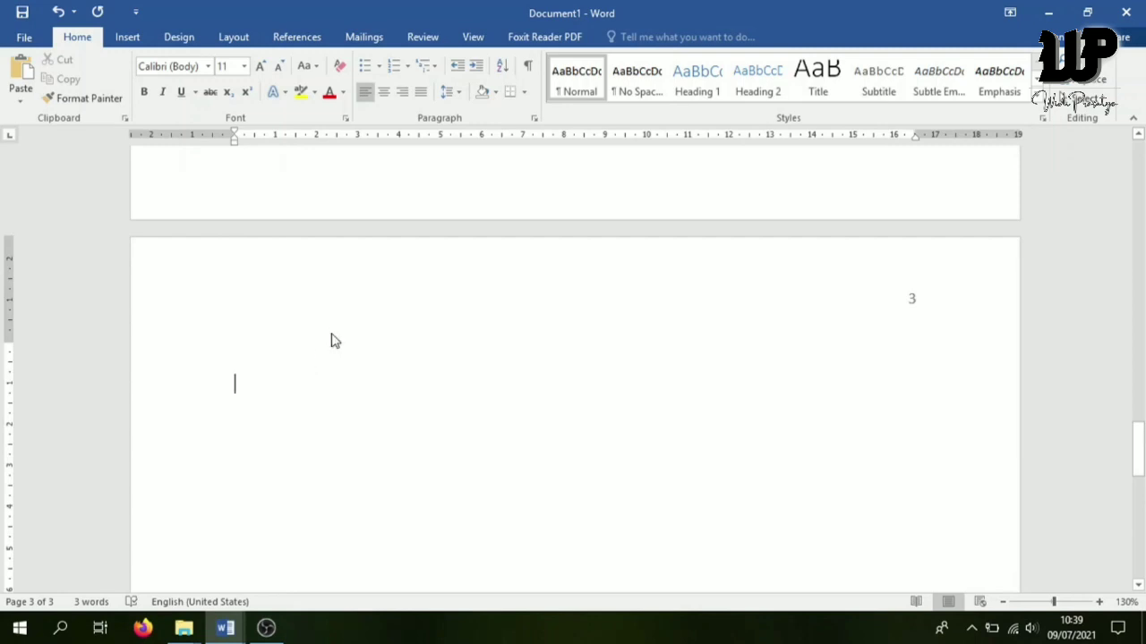
Insert a Next Page section break on page 3 and set the new fourth page to landscape orientation
click(238, 39)
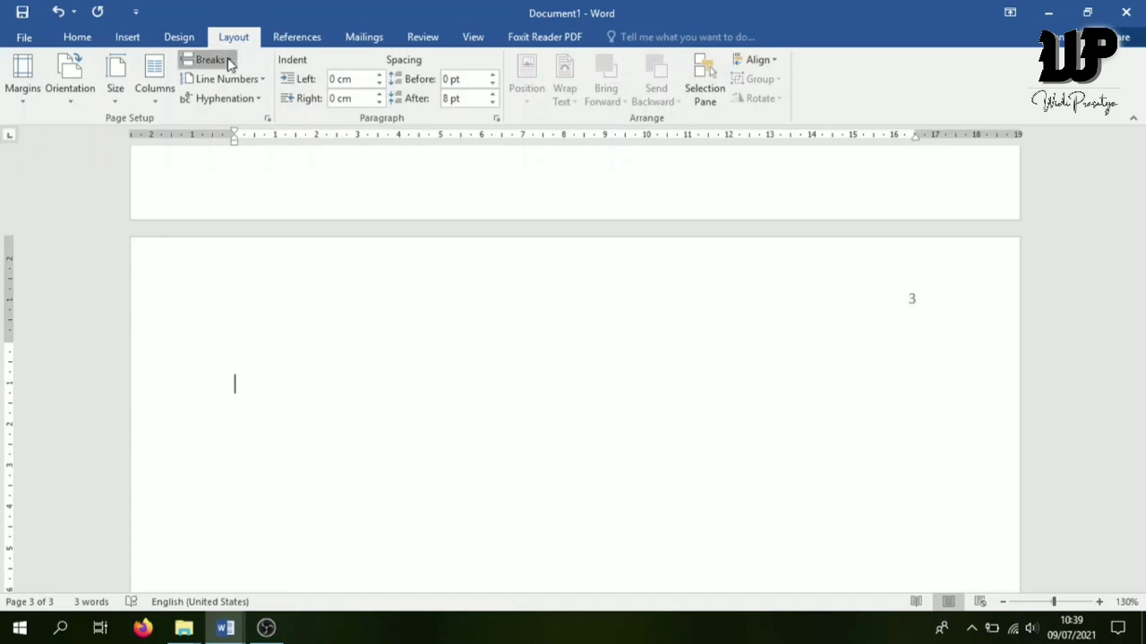
click(225, 59)
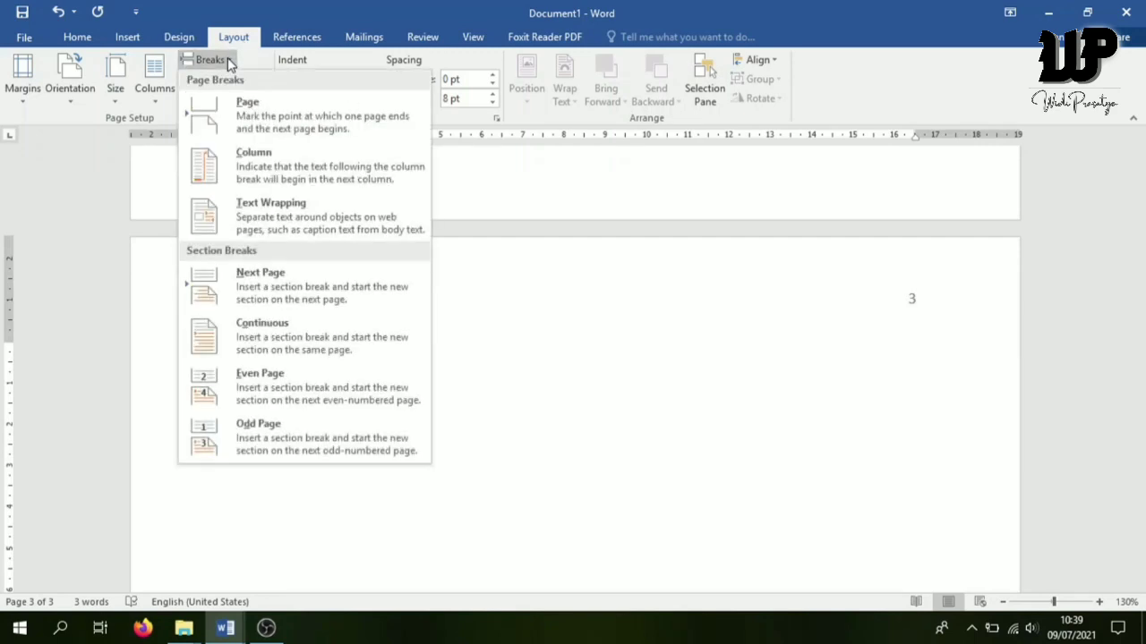
click(269, 290)
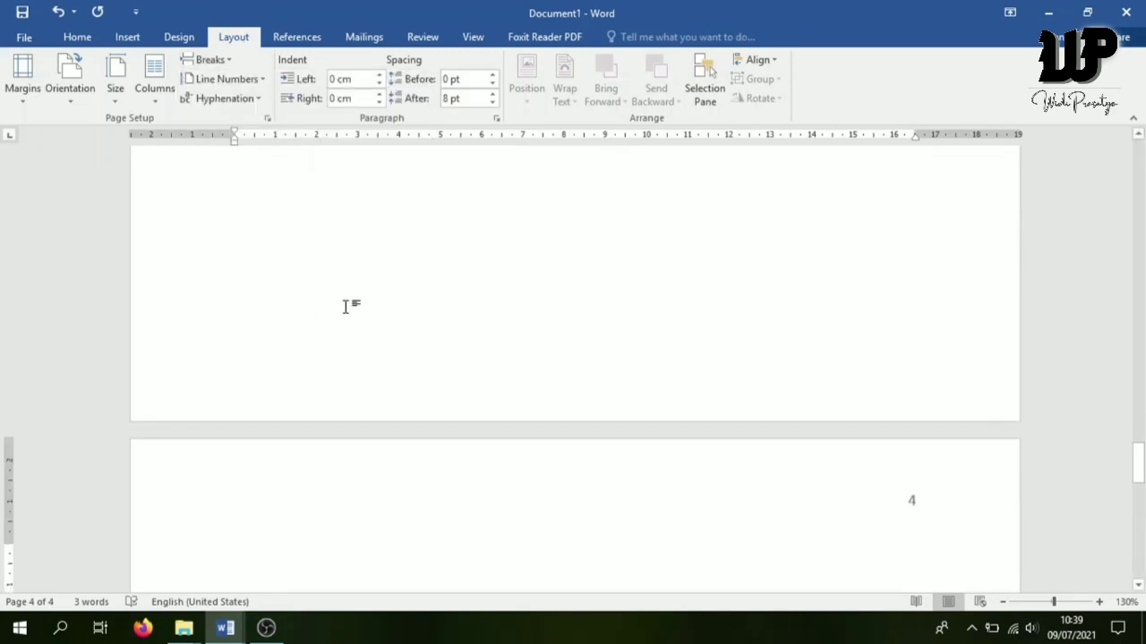
mouse_move(1139, 463)
mouse_down()
mouse_move(1140, 353)
mouse_move(1141, 473)
mouse_up()
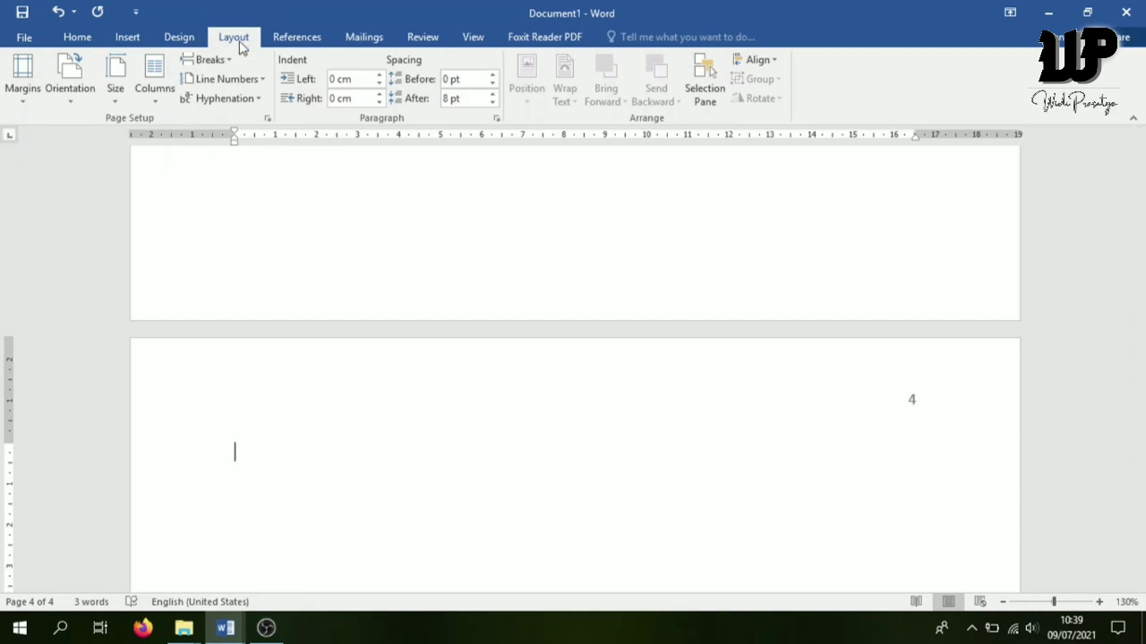
click(79, 104)
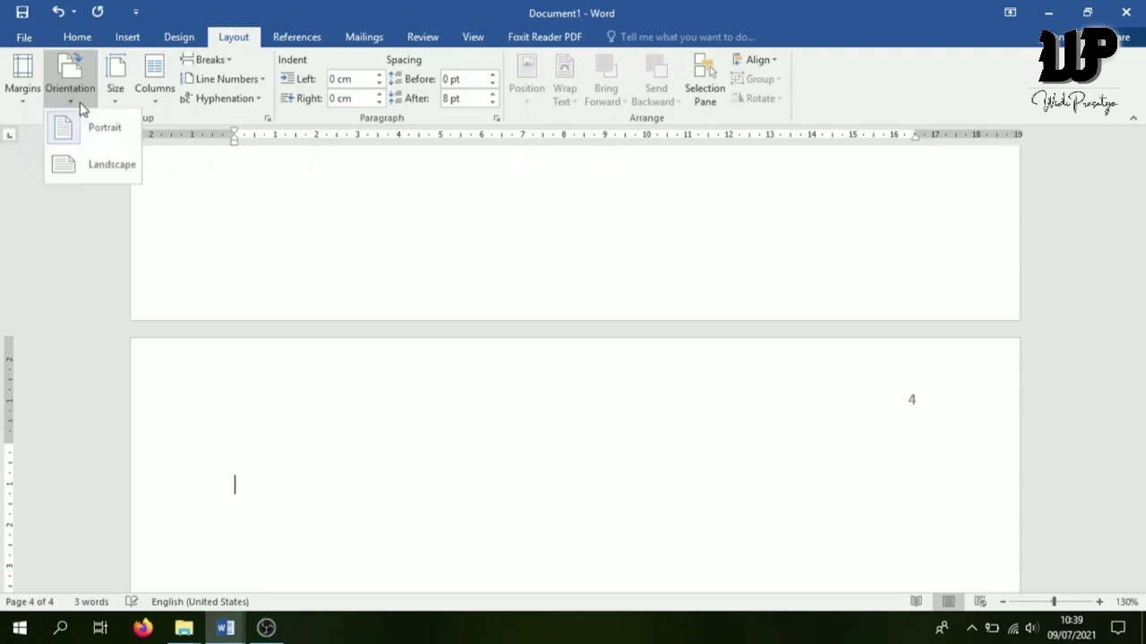
click(105, 170)
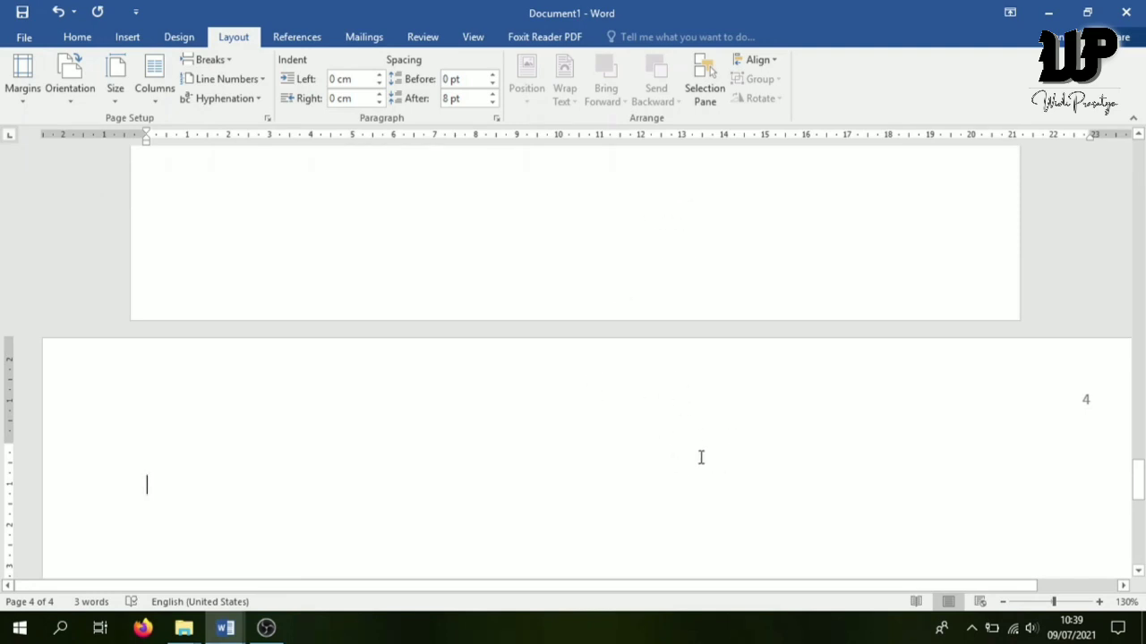
scroll(701, 457, down, 2)
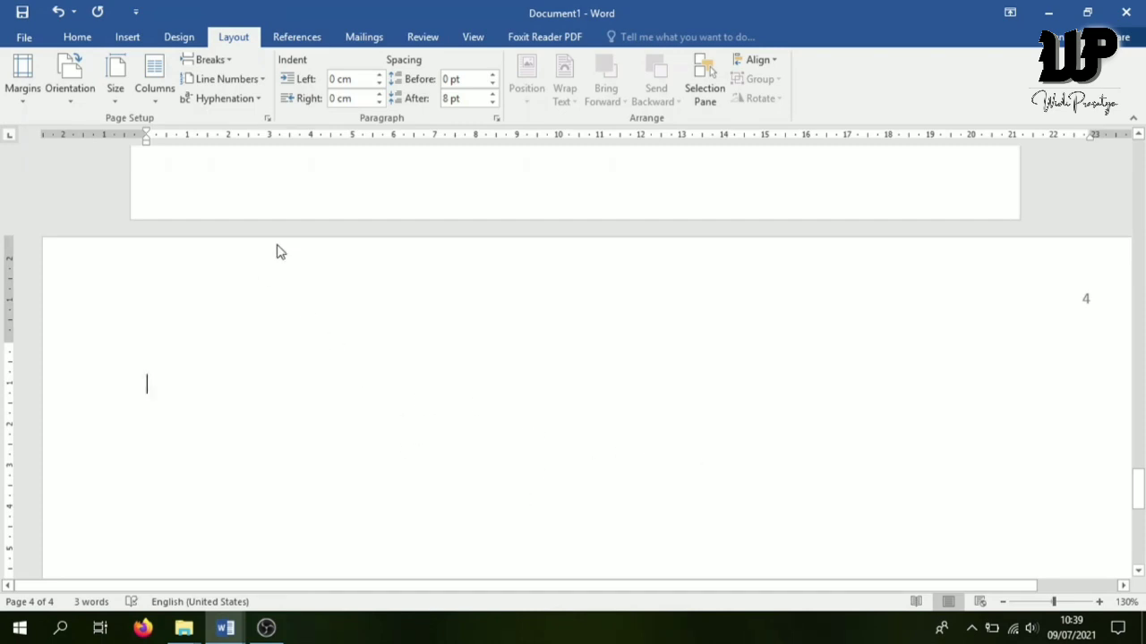
Insert a Next Page section break on page 4 and set the new fifth page to portrait orientation
click(228, 59)
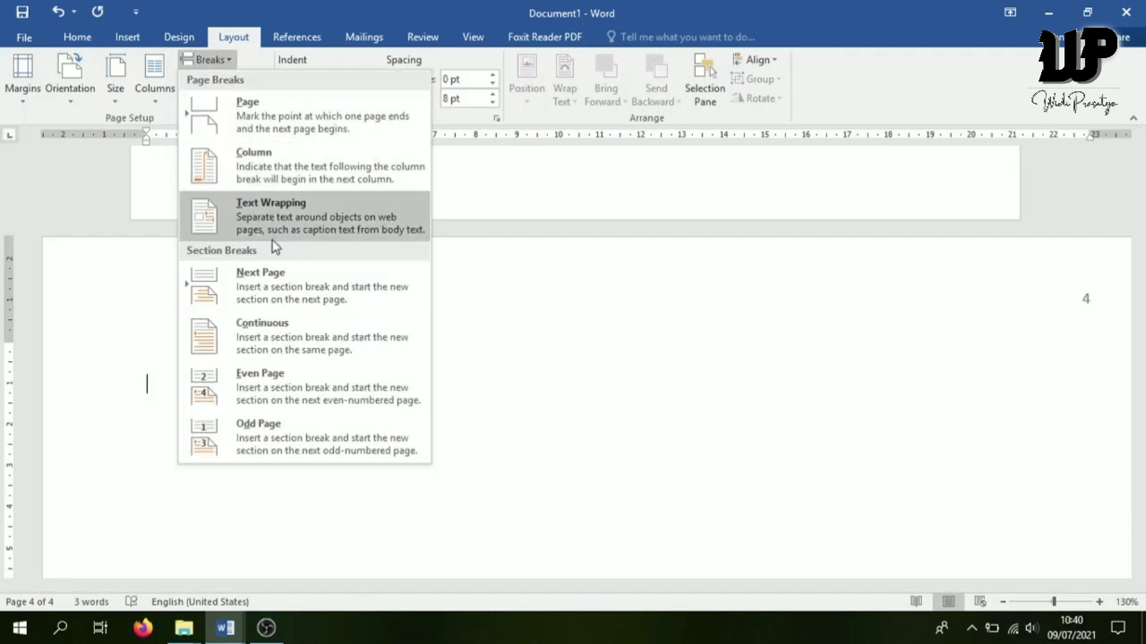
click(283, 290)
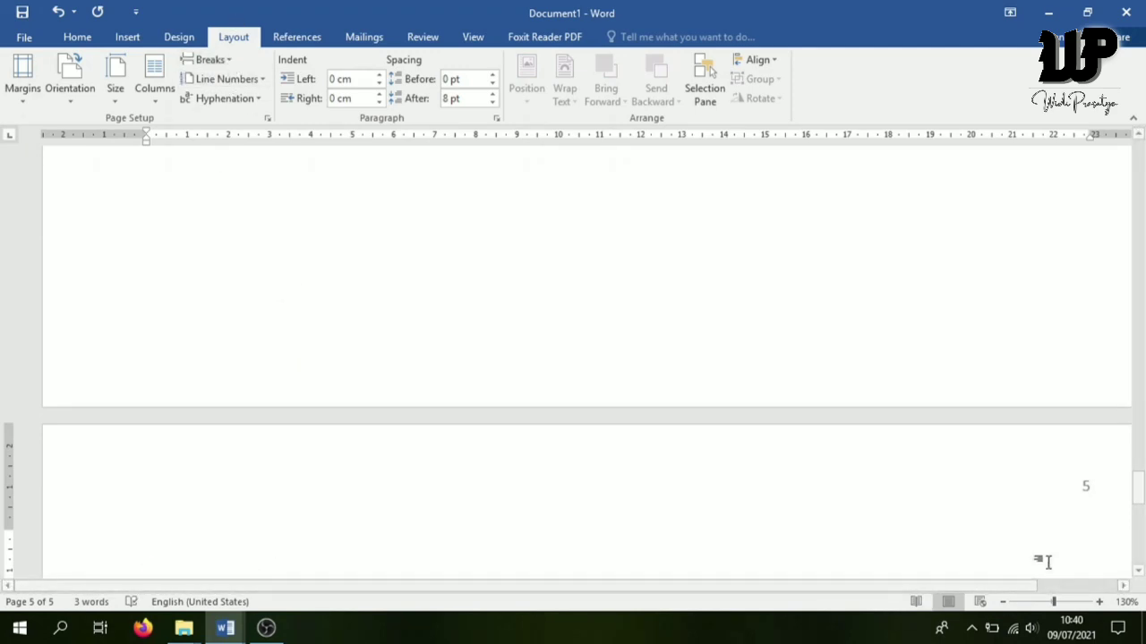
click(75, 100)
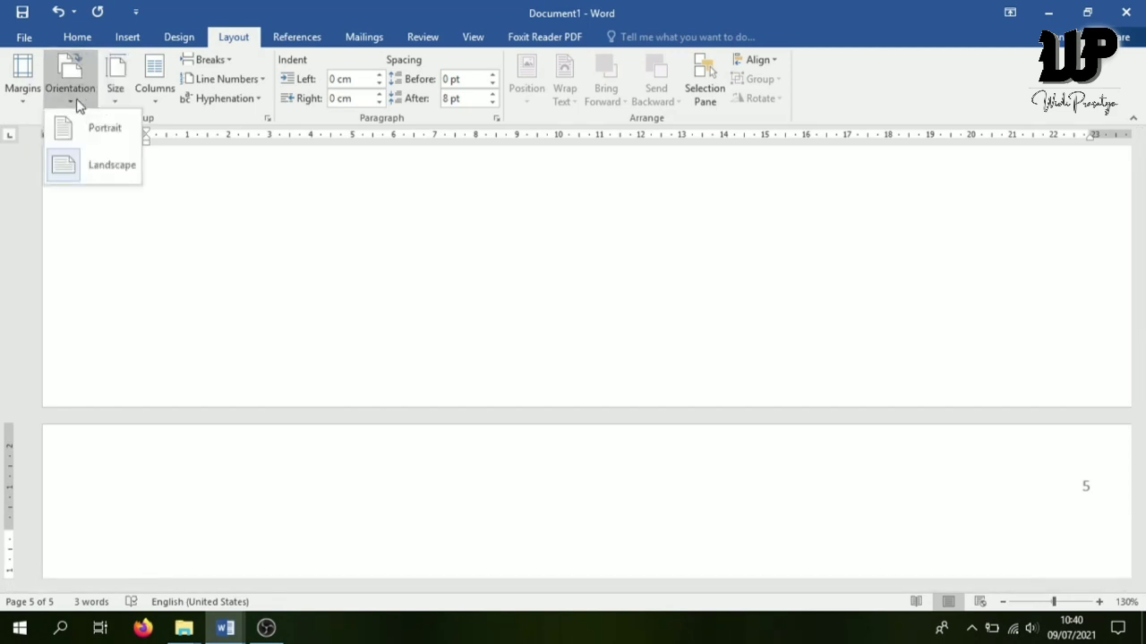
click(92, 130)
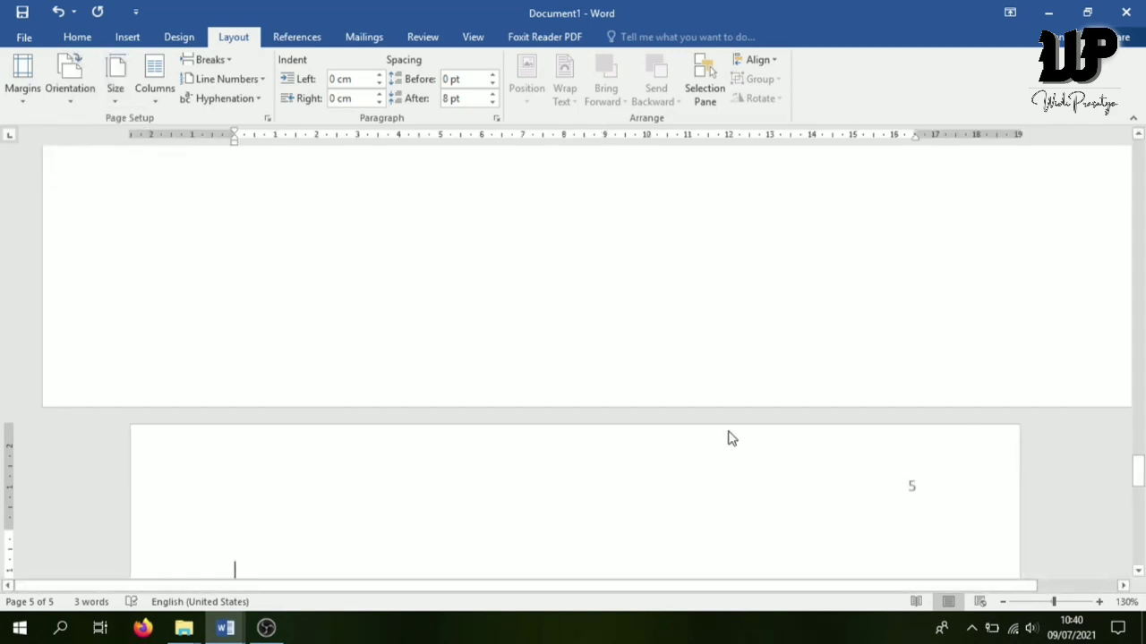
scroll(727, 438, up, 3)
mouse_move(1136, 456)
mouse_down()
mouse_move(1141, 319)
mouse_move(1138, 453)
mouse_up()
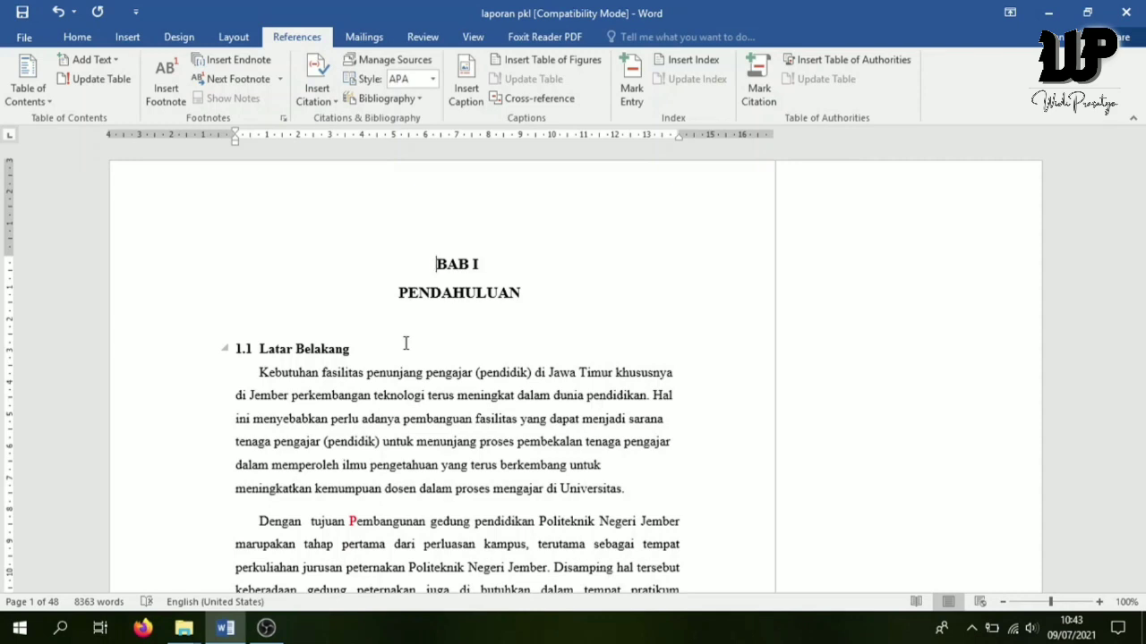
scroll(406, 343, down, 1)
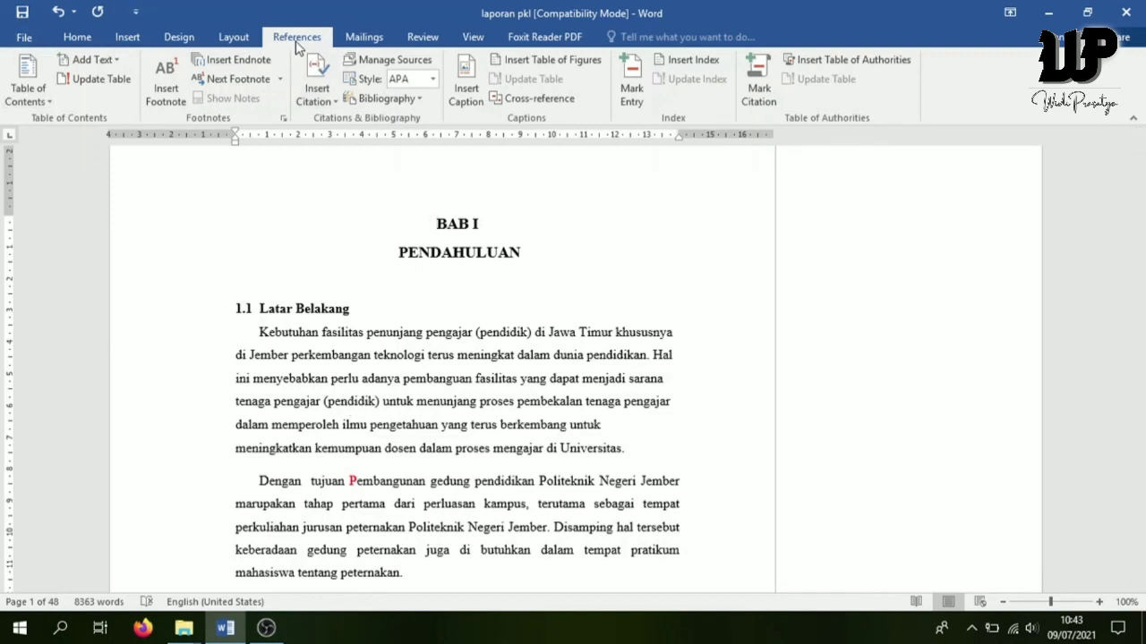
shift+click(438, 374)
shift+click(560, 405)
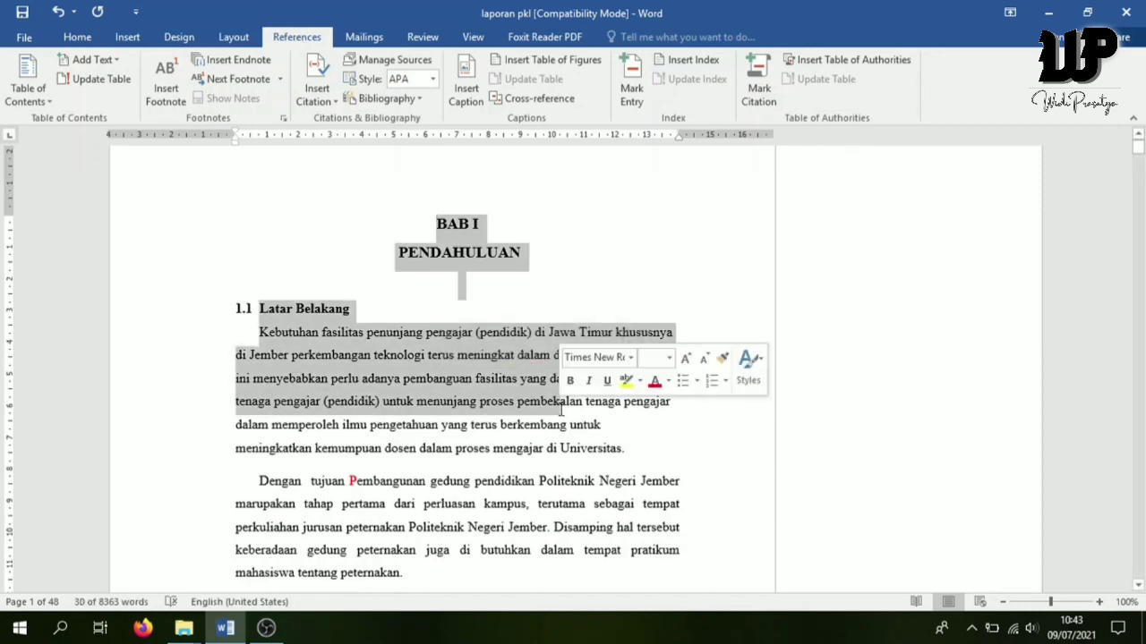
shift+click(616, 292)
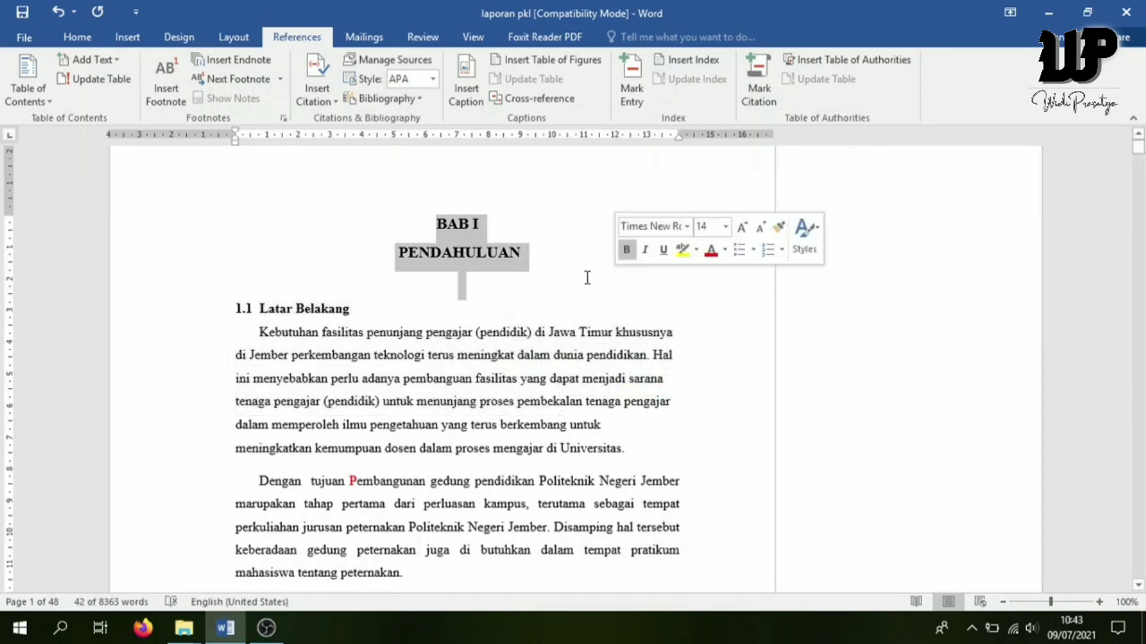
shift+click(381, 313)
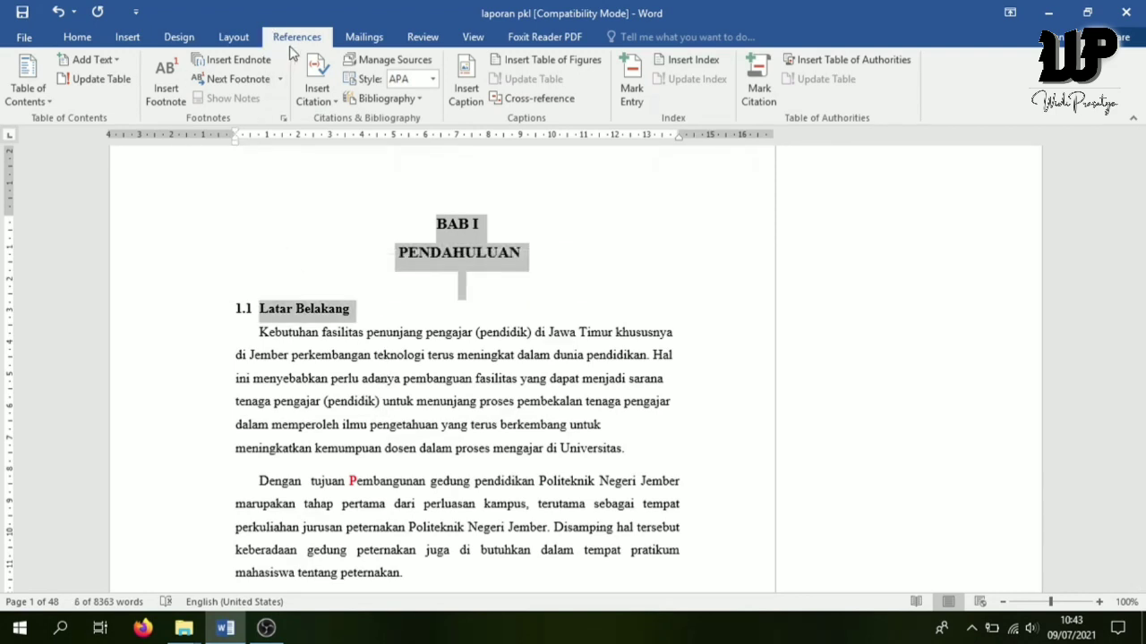
Start a new bibliography source in the Source Manager and set its type to Book
click(384, 62)
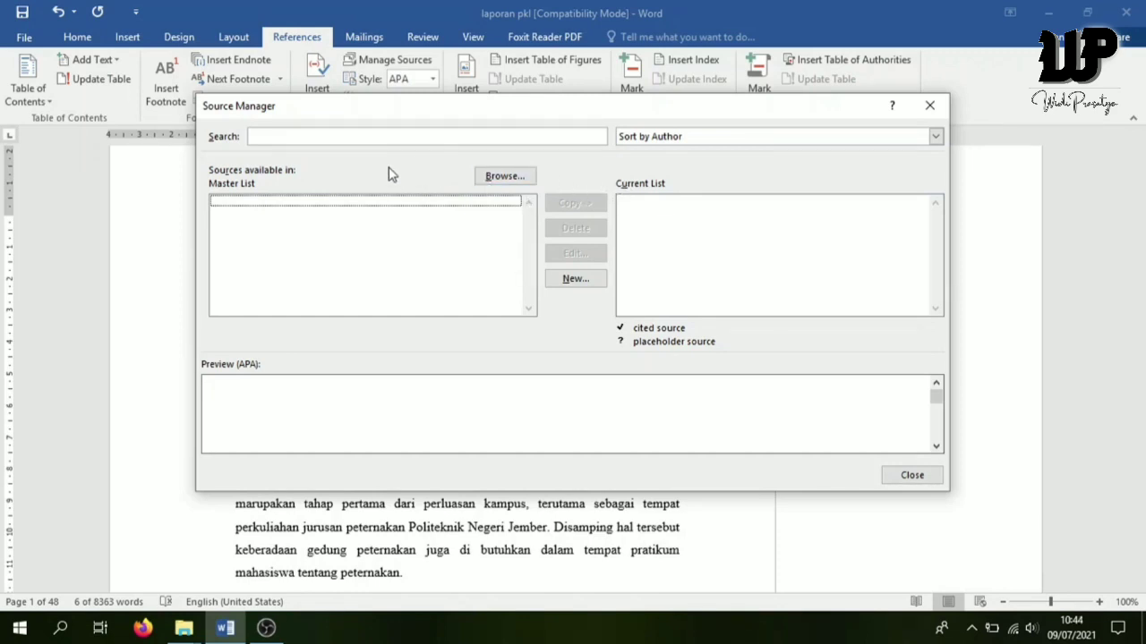
click(575, 281)
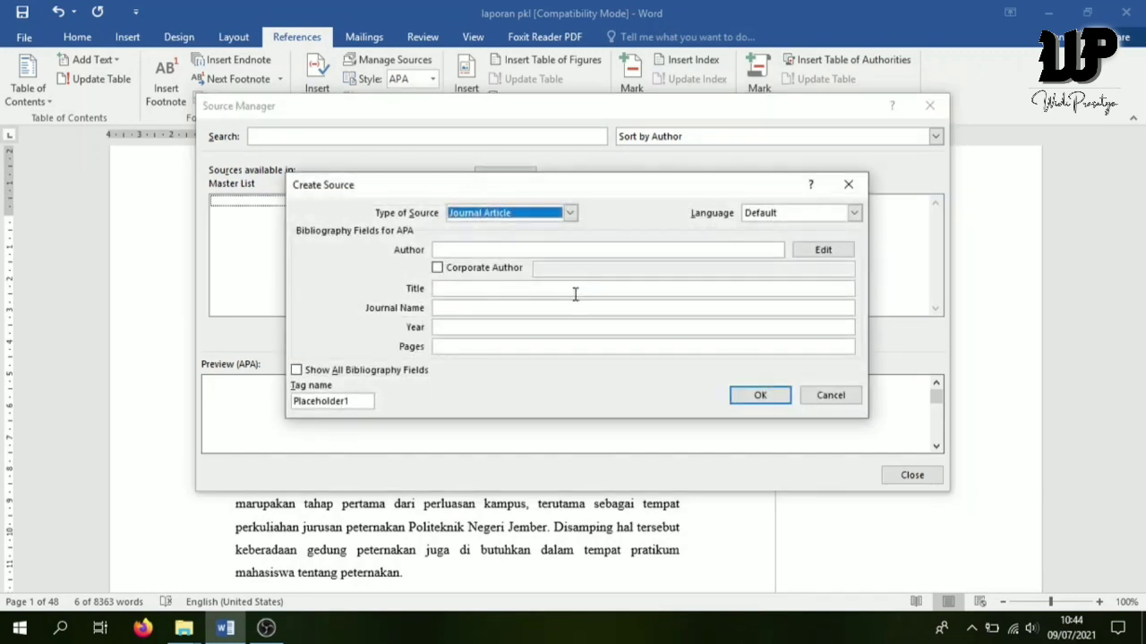
click(569, 213)
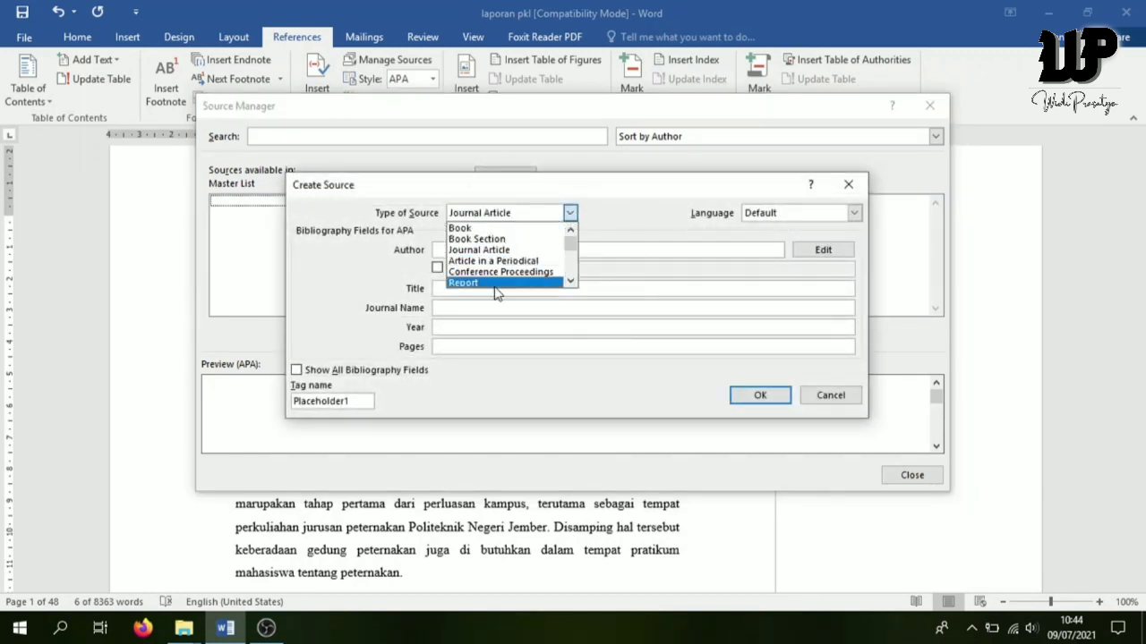
click(474, 230)
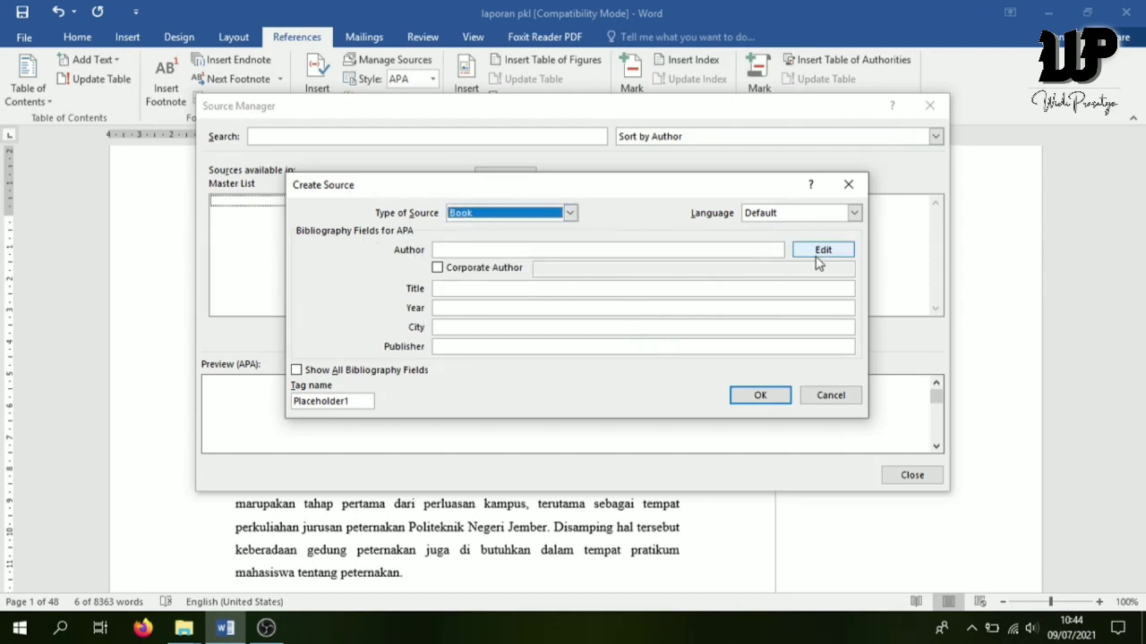
Add the book author's last and first name to the source's author list
click(823, 254)
click(477, 211)
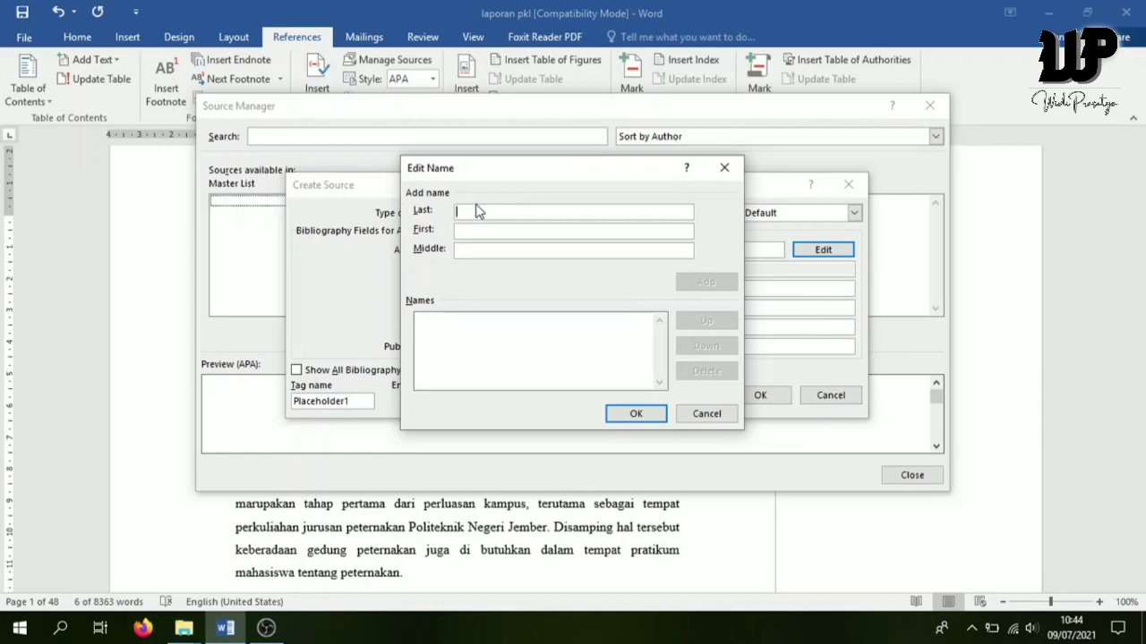
text(Santoso)
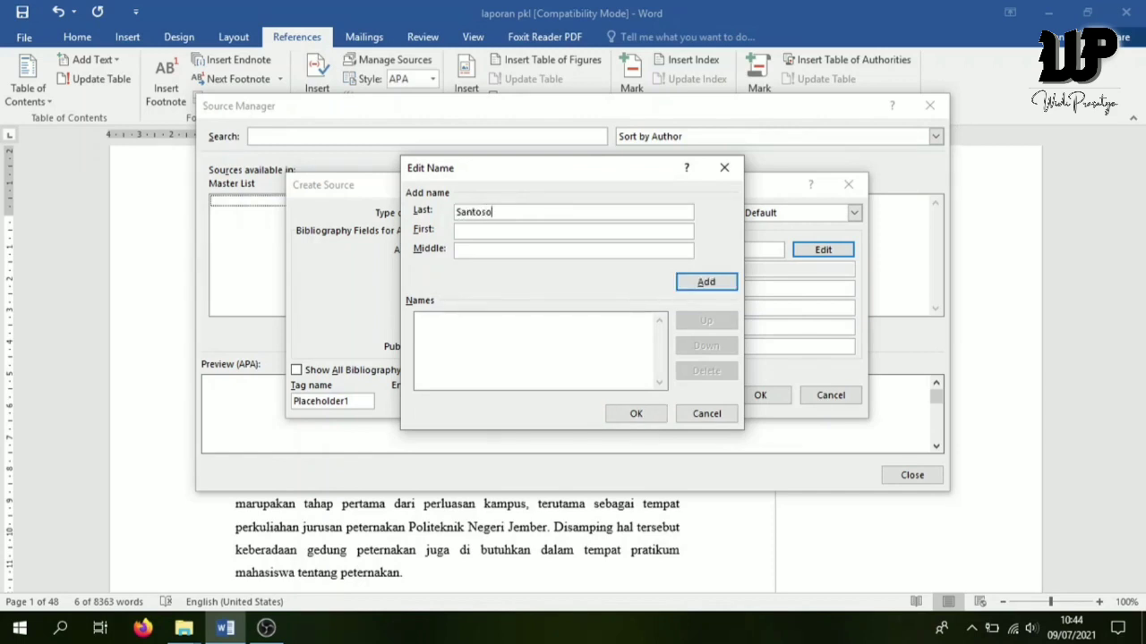
key(Tab)
text(Joko)
click(704, 283)
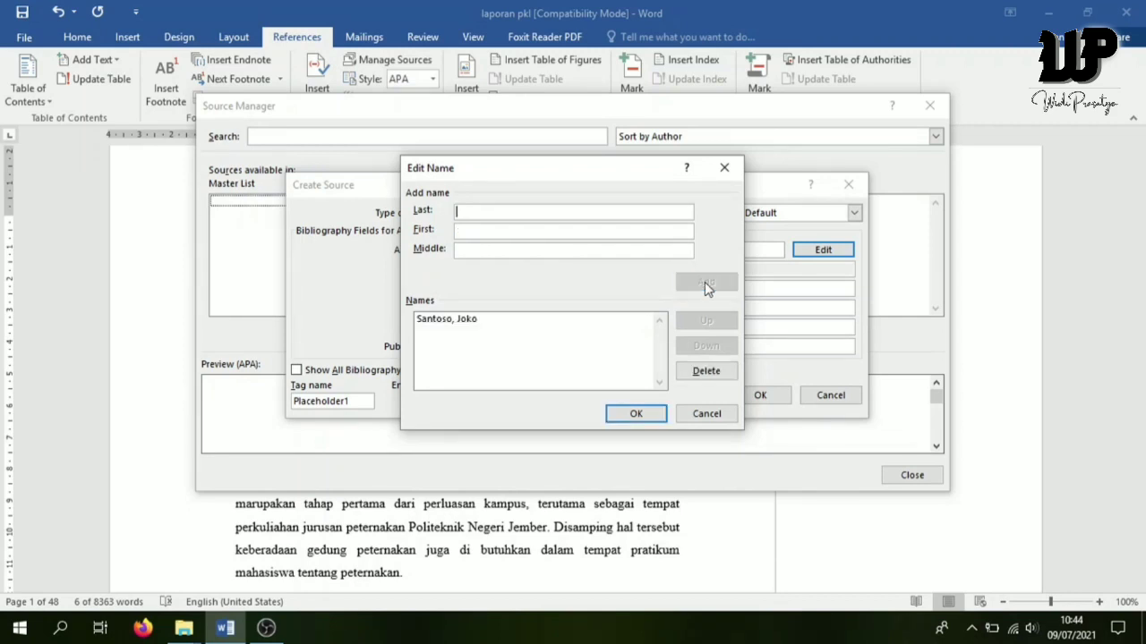
click(647, 414)
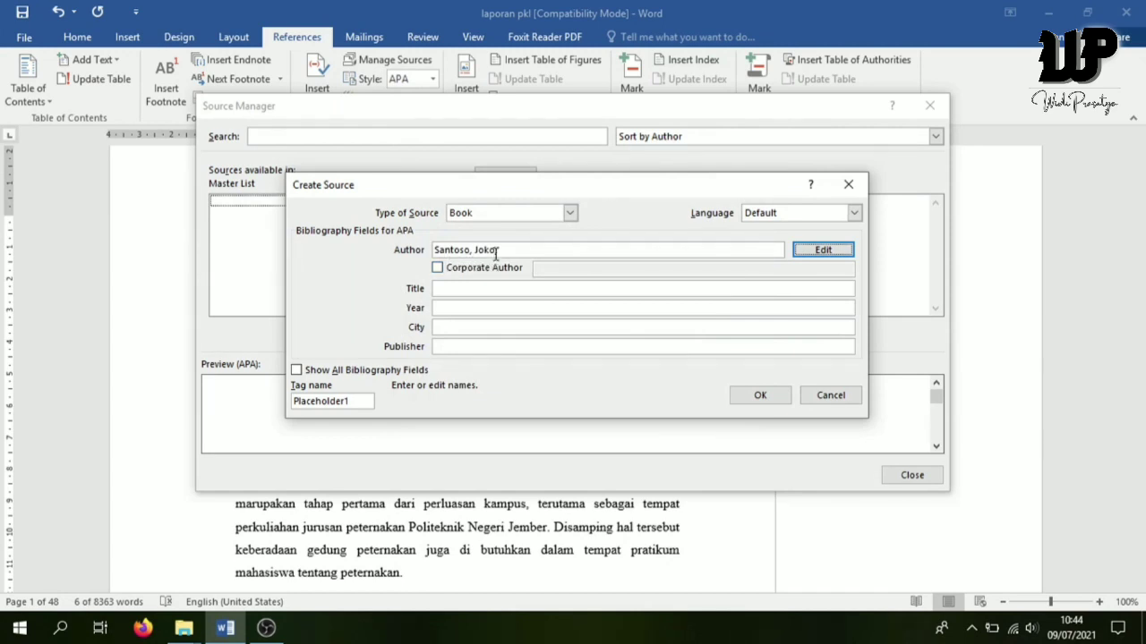
Fill in the book's title "Merancang Beton Bertulang", year 2019, city Jakarta and publisher Gramedia
click(448, 288)
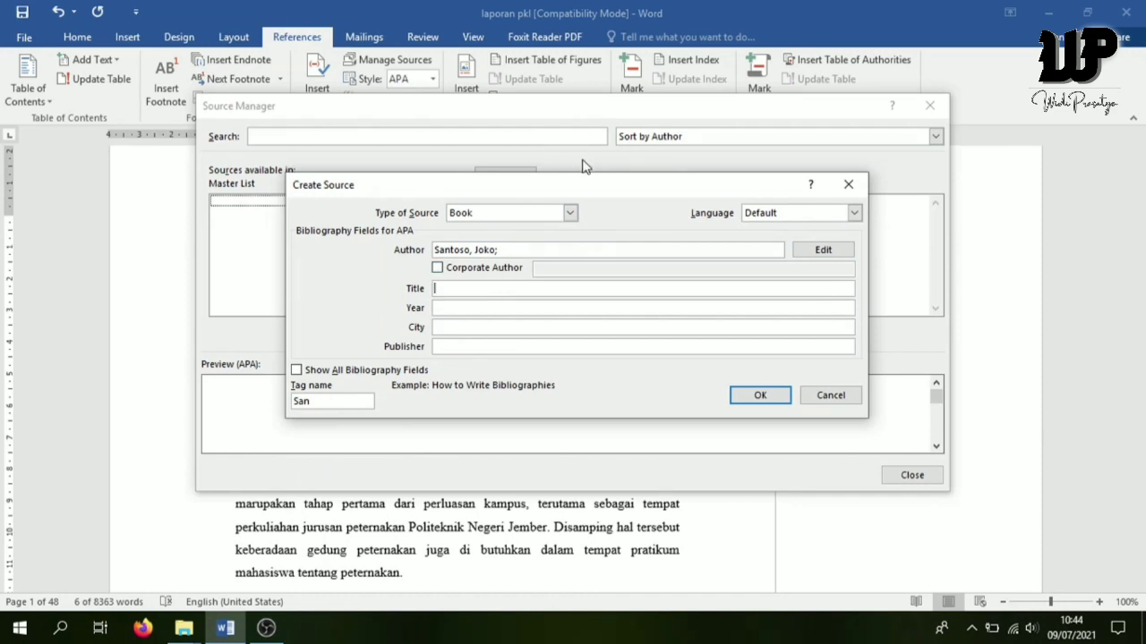
text(Merancan)
text(g Beton Bertulang)
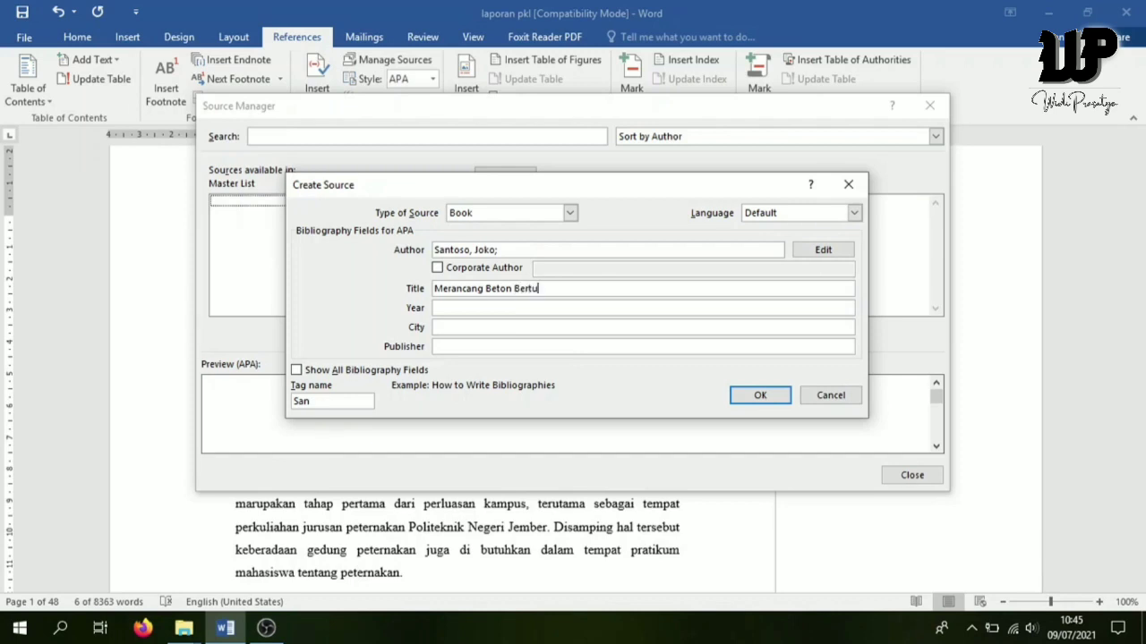
click(473, 309)
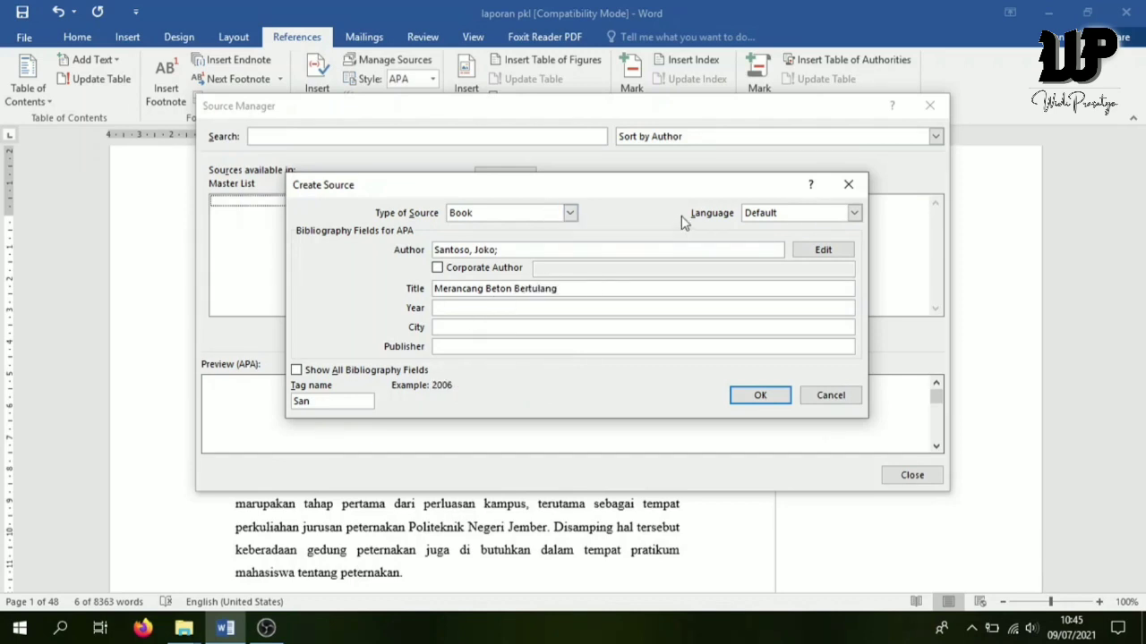
text(2019)
click(472, 326)
text(Jakarta)
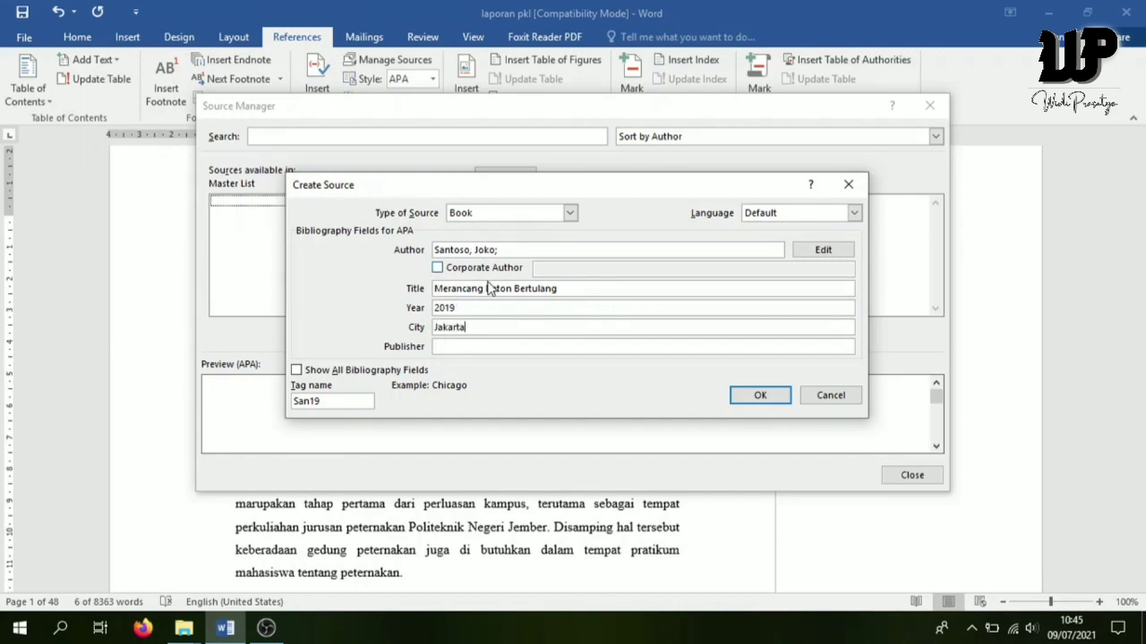
click(451, 346)
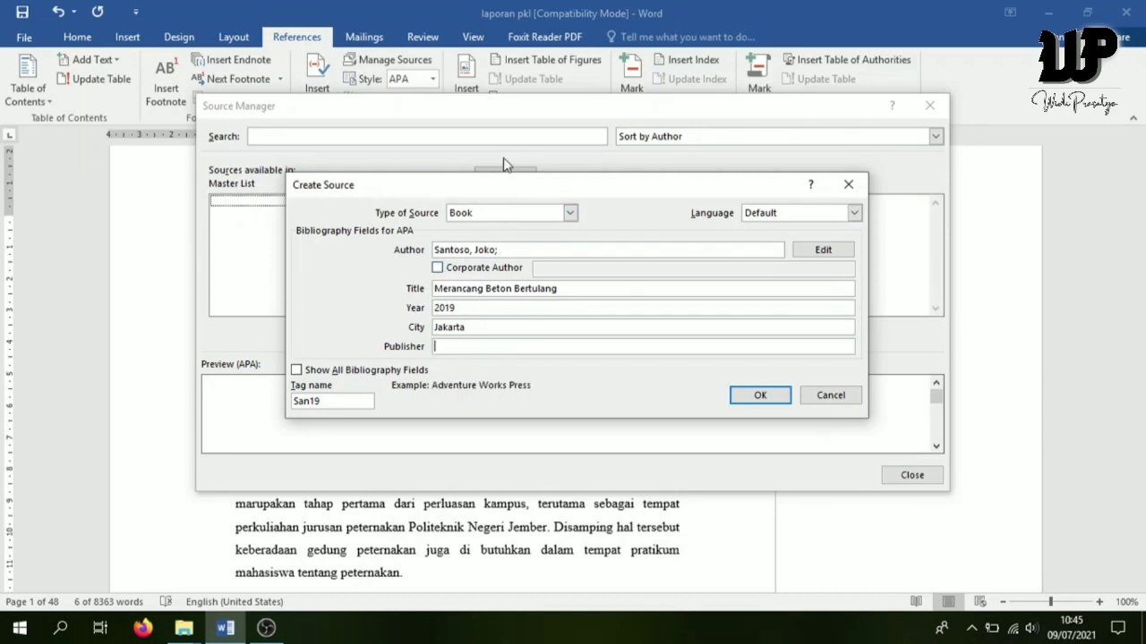
text(Gramedia)
Show all bibliography fields, set the book's pages to 10 and edition to 9, and save the source
click(302, 370)
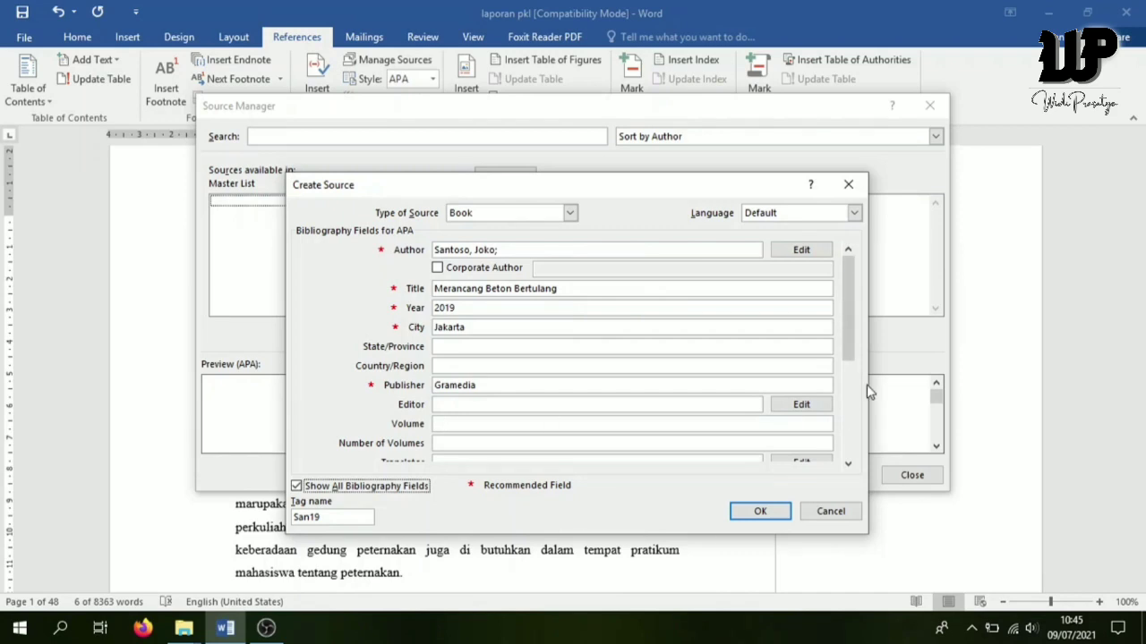
drag(849, 282, 853, 421)
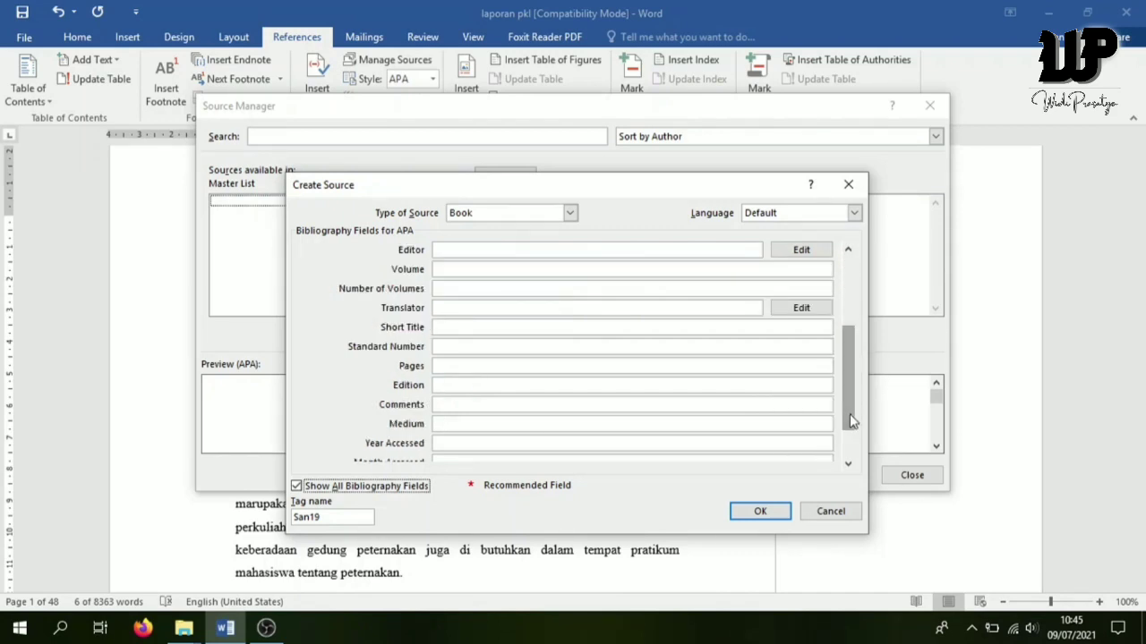
click(447, 365)
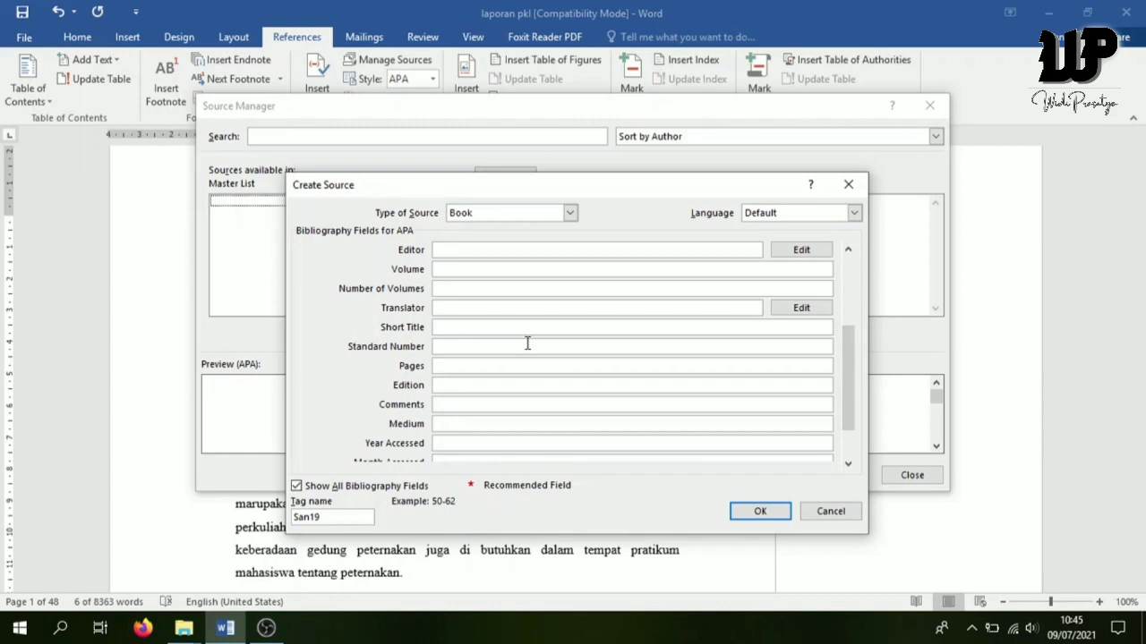
text(10)
click(555, 384)
text(9)
drag(845, 372, 850, 303)
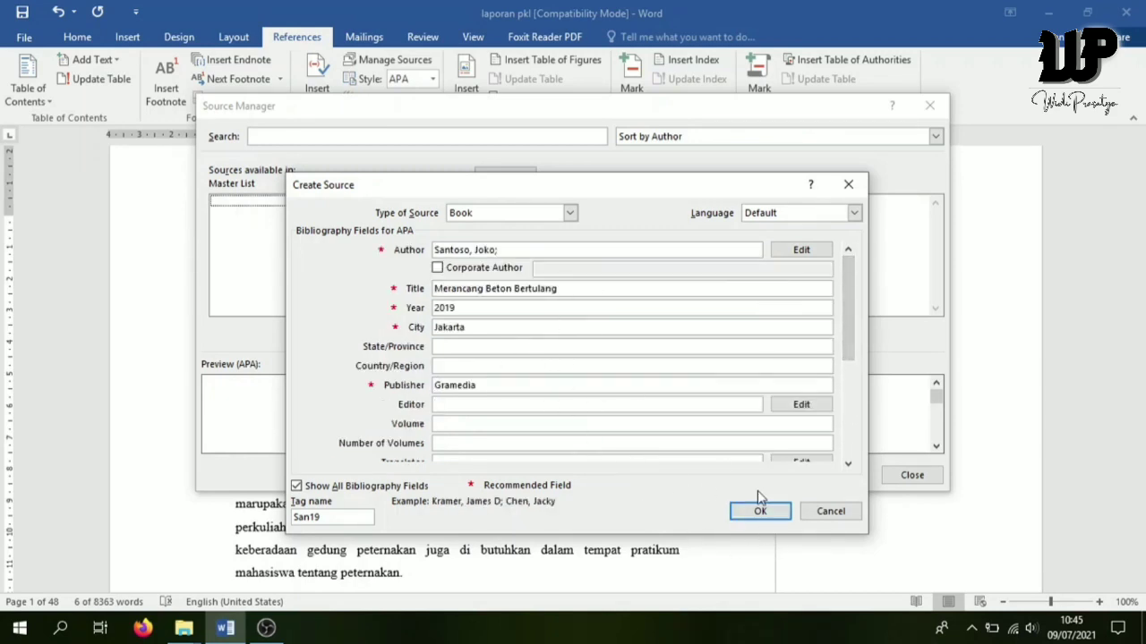
click(758, 513)
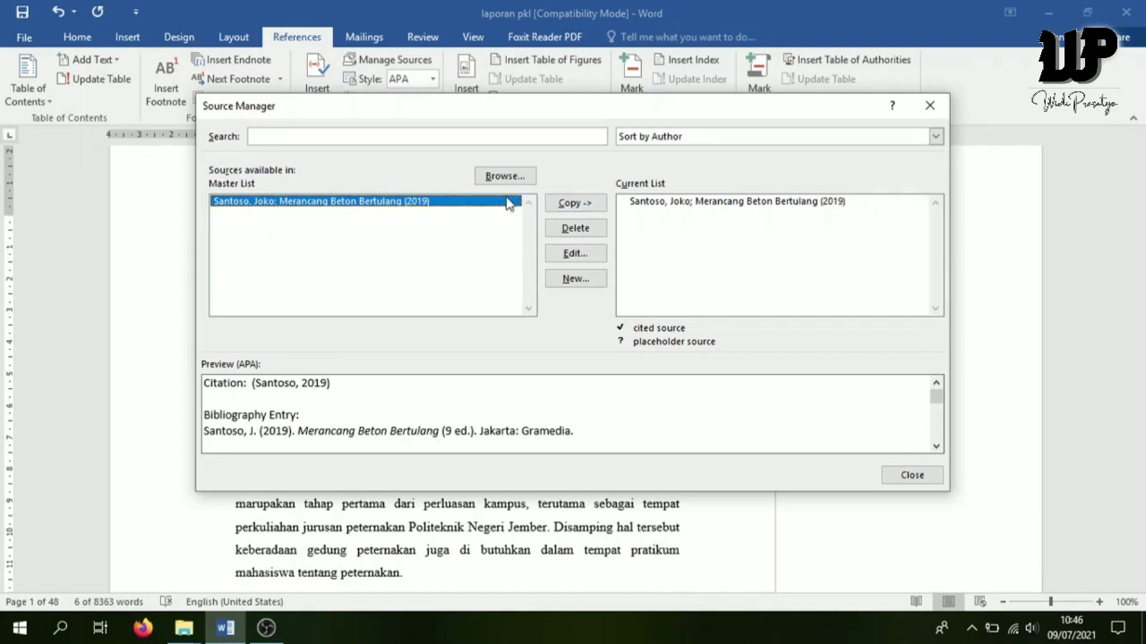
Start a second bibliography source and set its type to Journal Article
click(573, 279)
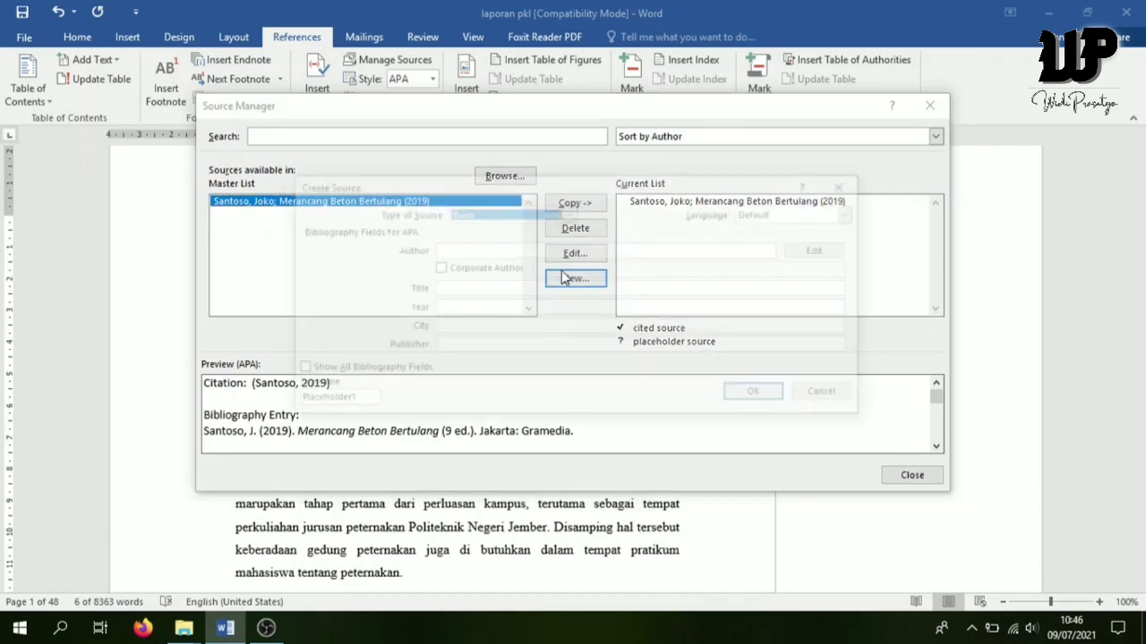
click(569, 213)
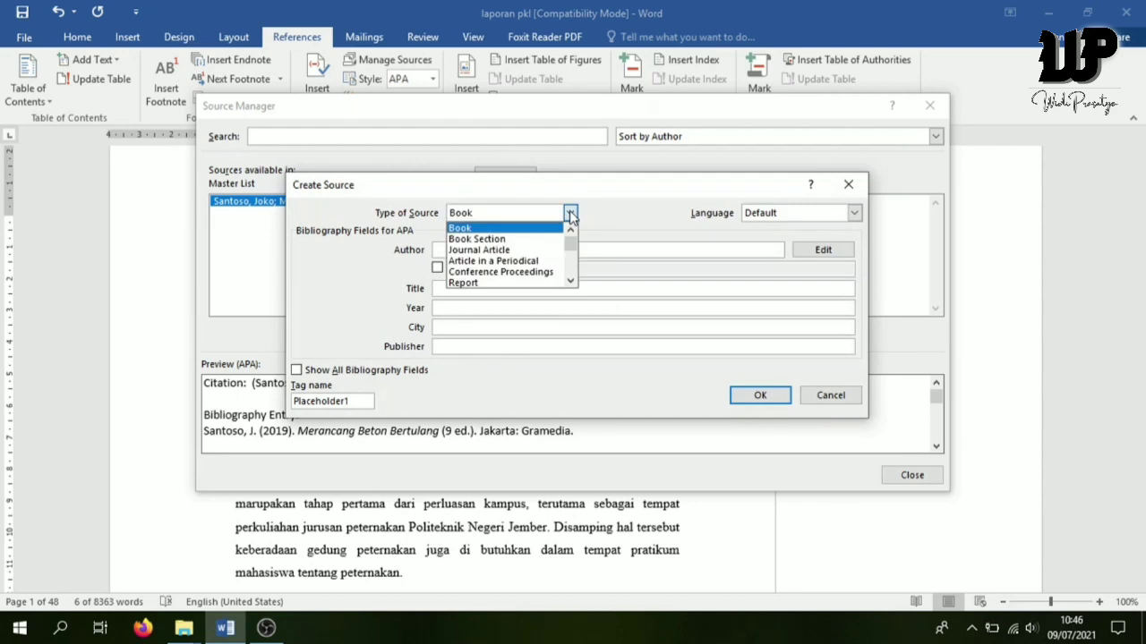
click(501, 257)
Add the journal article author's last and first name to the source's author list
click(822, 250)
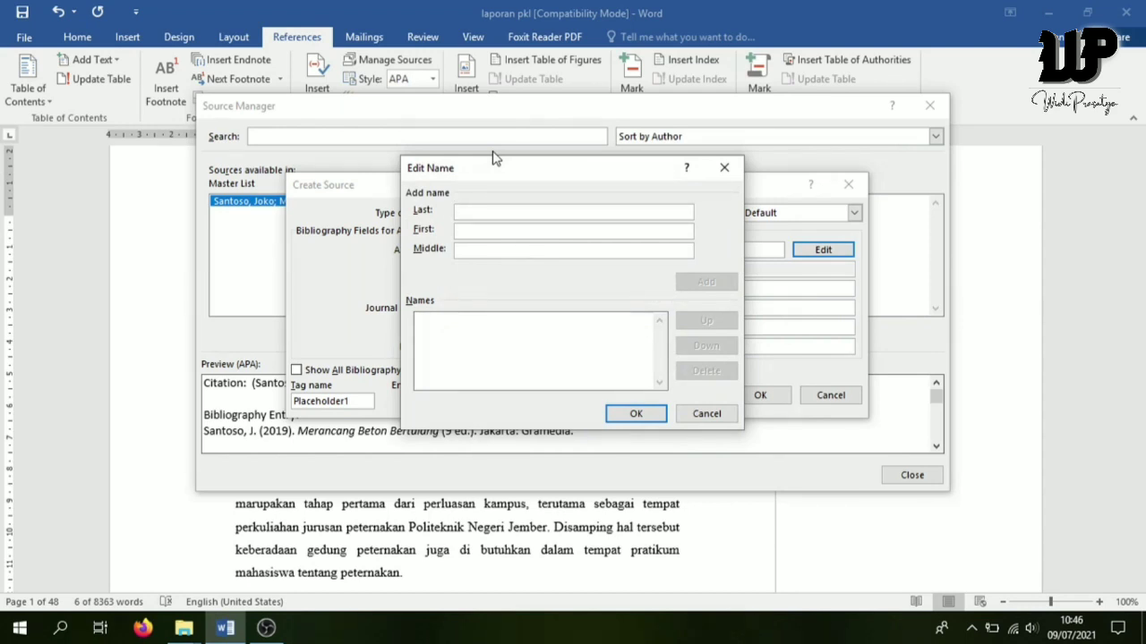
text(Mari)
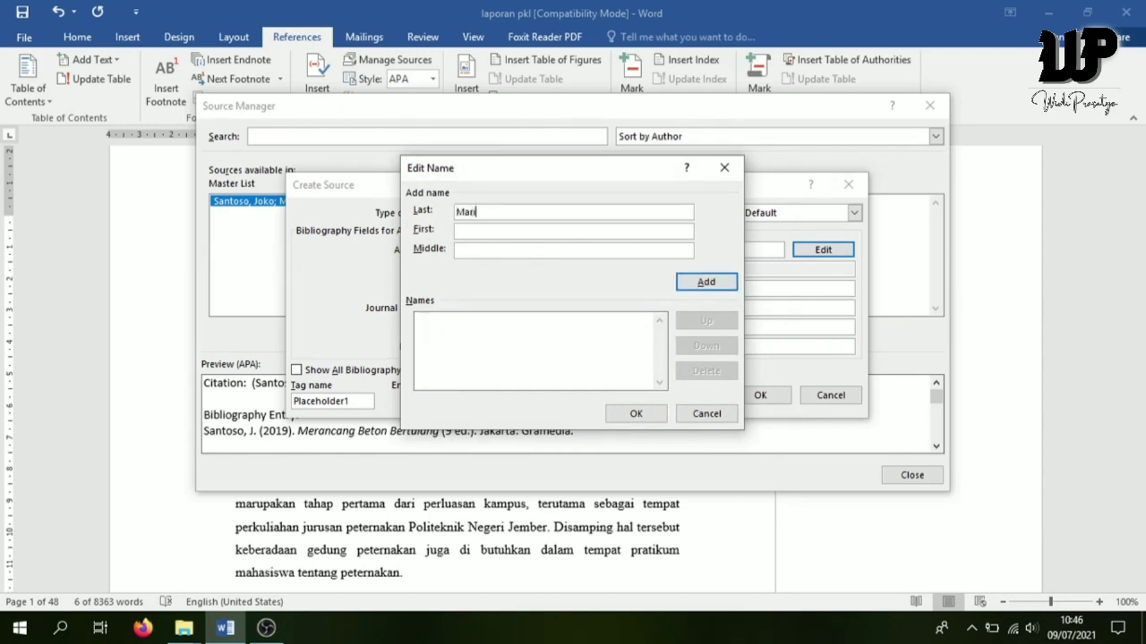
text(a)
click(477, 230)
text(Indrana)
click(705, 282)
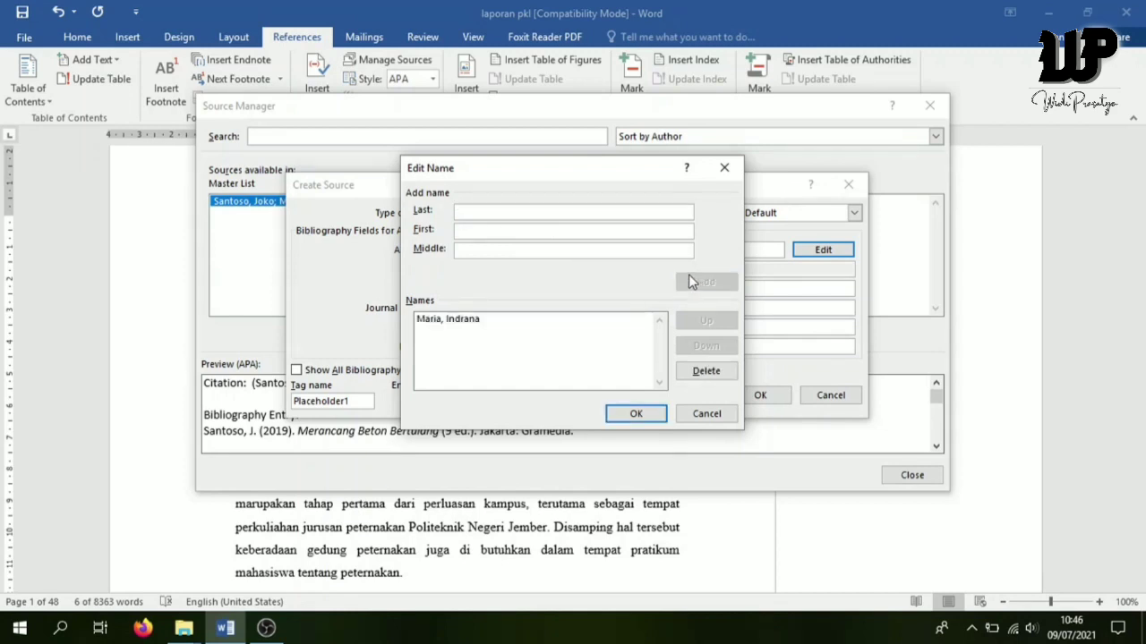
click(637, 413)
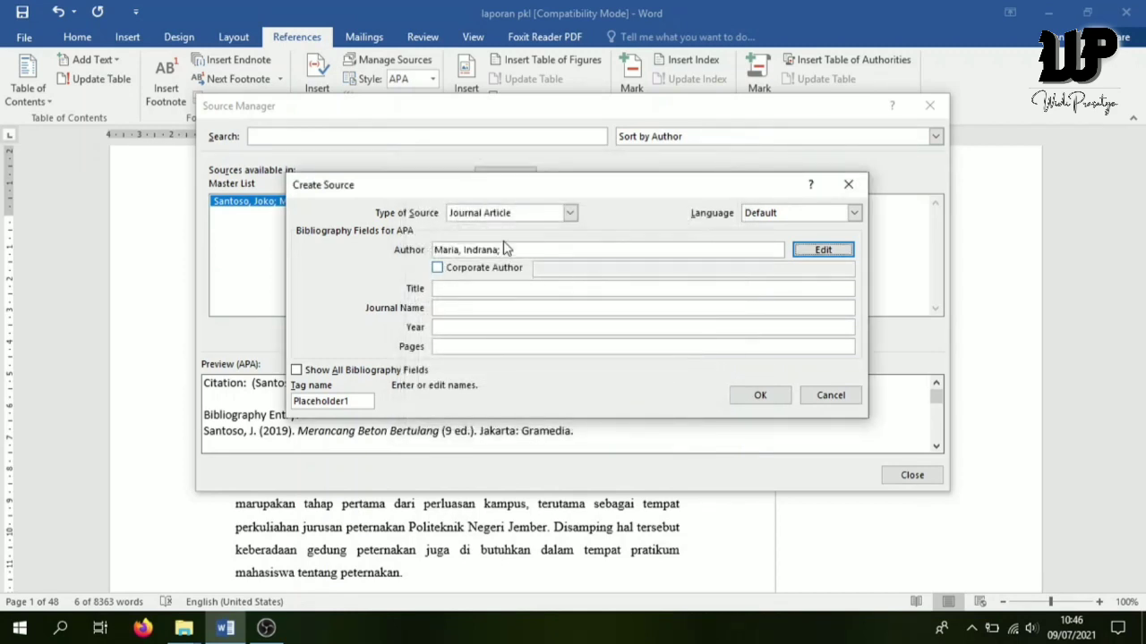
Fill in the article's title "Sistem Beton Bertulang", journal name JISSR, year 2021 and pages 2
click(452, 287)
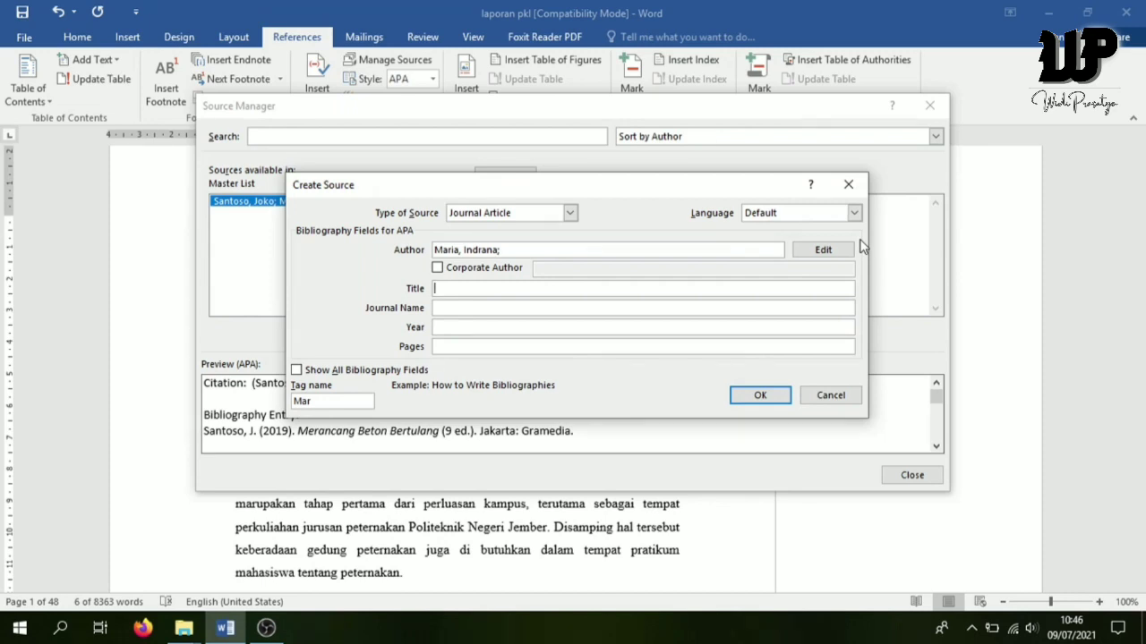
text(Sistem Beton Bertulang)
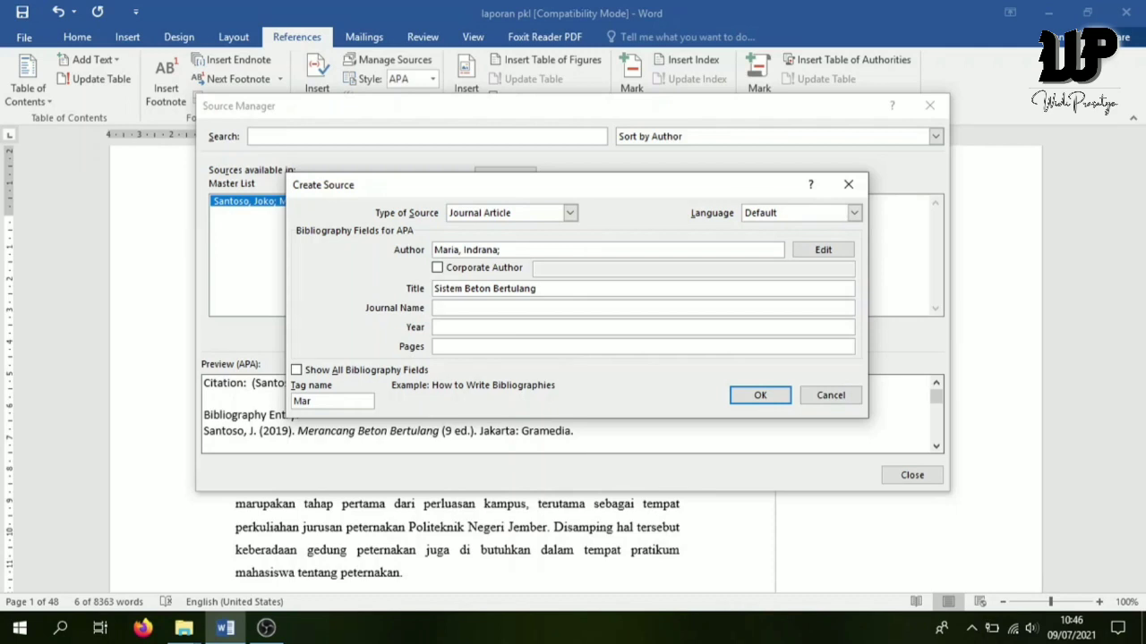
click(472, 308)
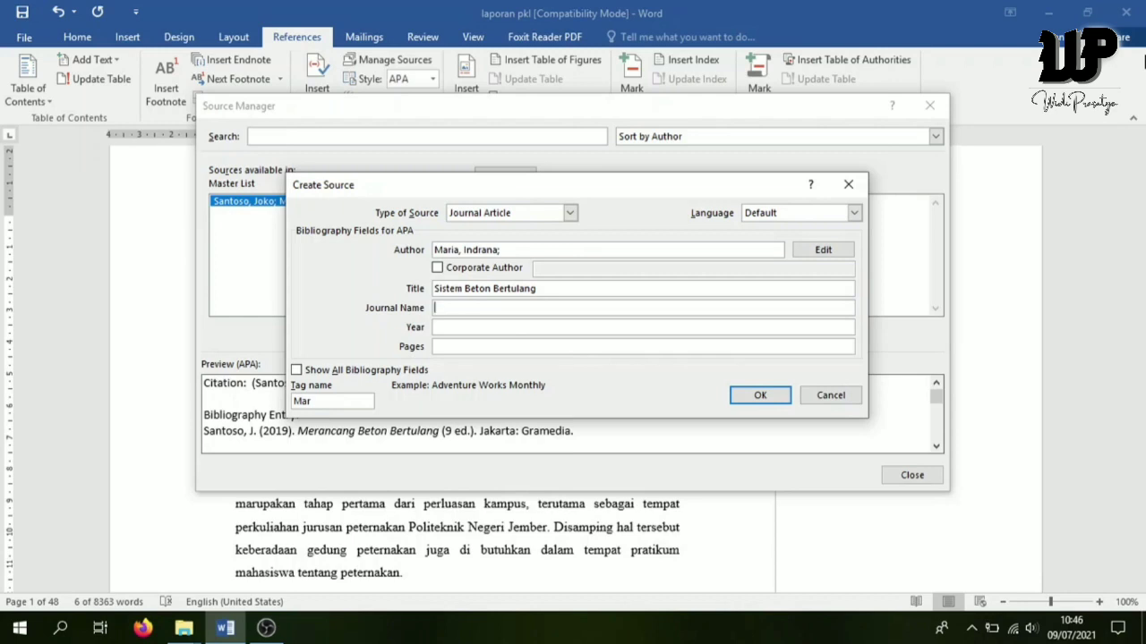
text(JISSR)
click(438, 327)
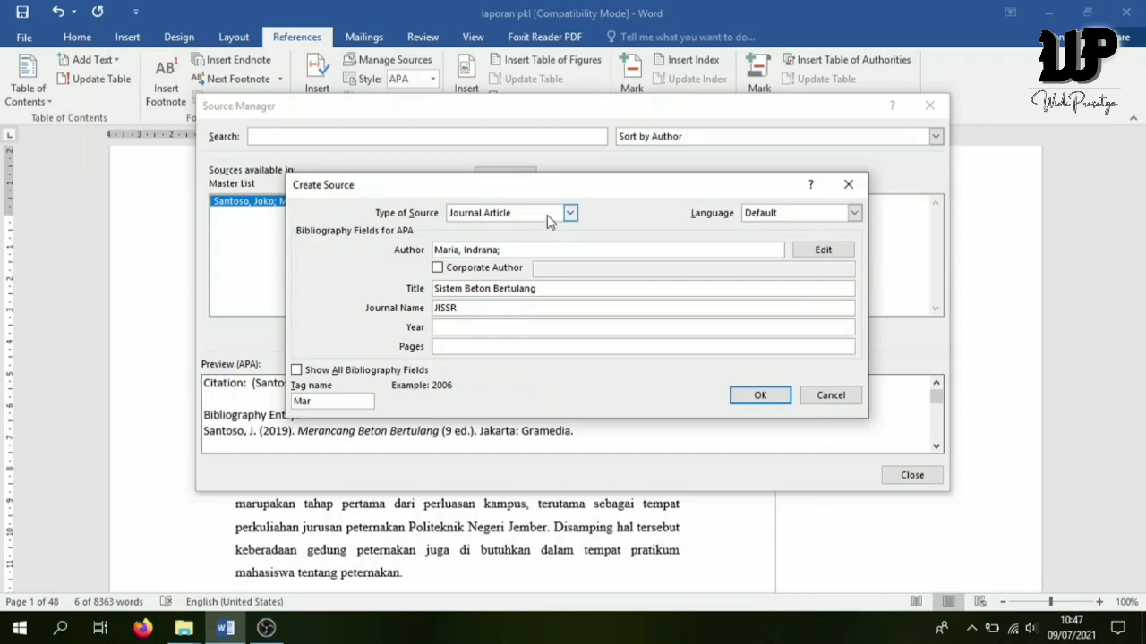
text(2021)
click(435, 348)
text(2)
Show all bibliography fields, enter publisher "Internation Journal", volume 2 and standard number 2, save the article source, and close the Source Manager
click(298, 371)
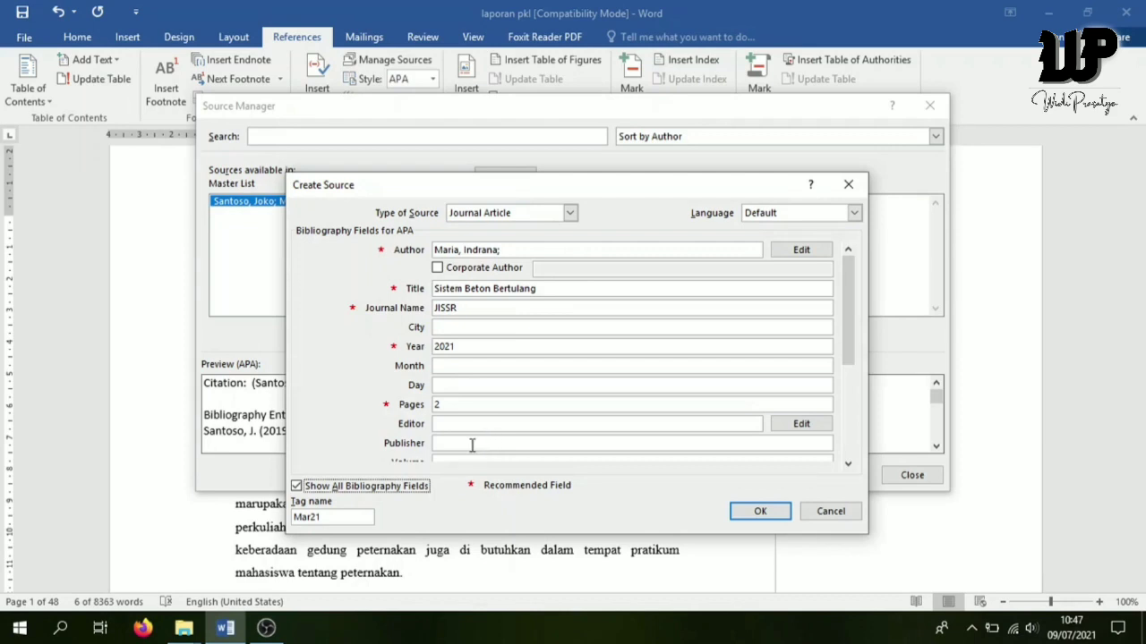
click(464, 443)
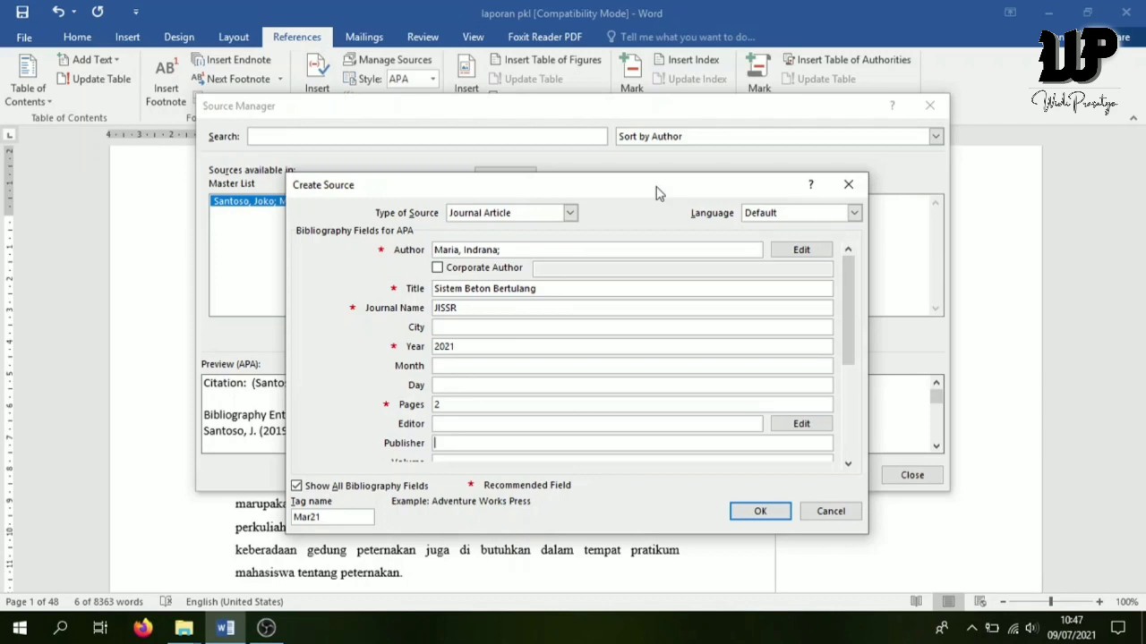
text(Internation Journal)
drag(847, 333, 854, 423)
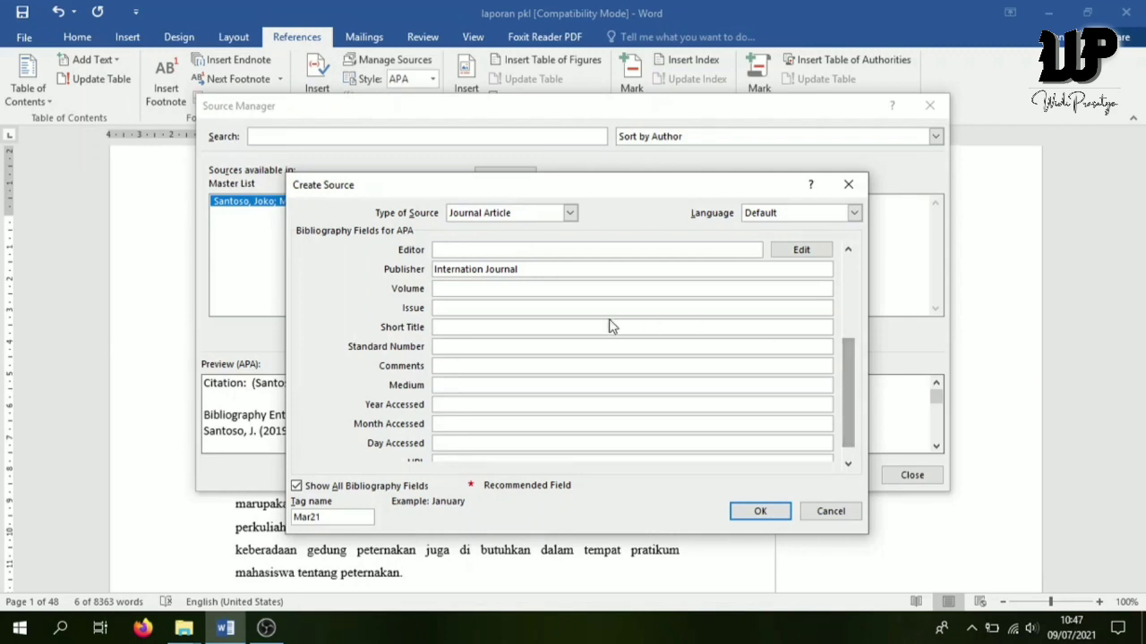
click(452, 289)
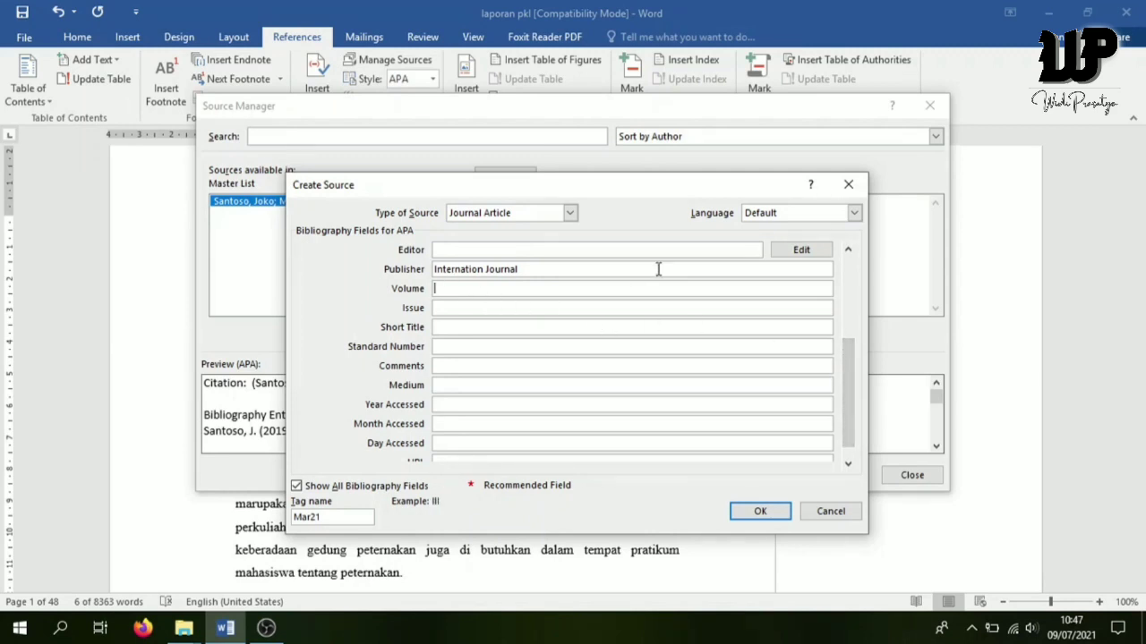
text(2)
click(453, 348)
text(2)
click(728, 512)
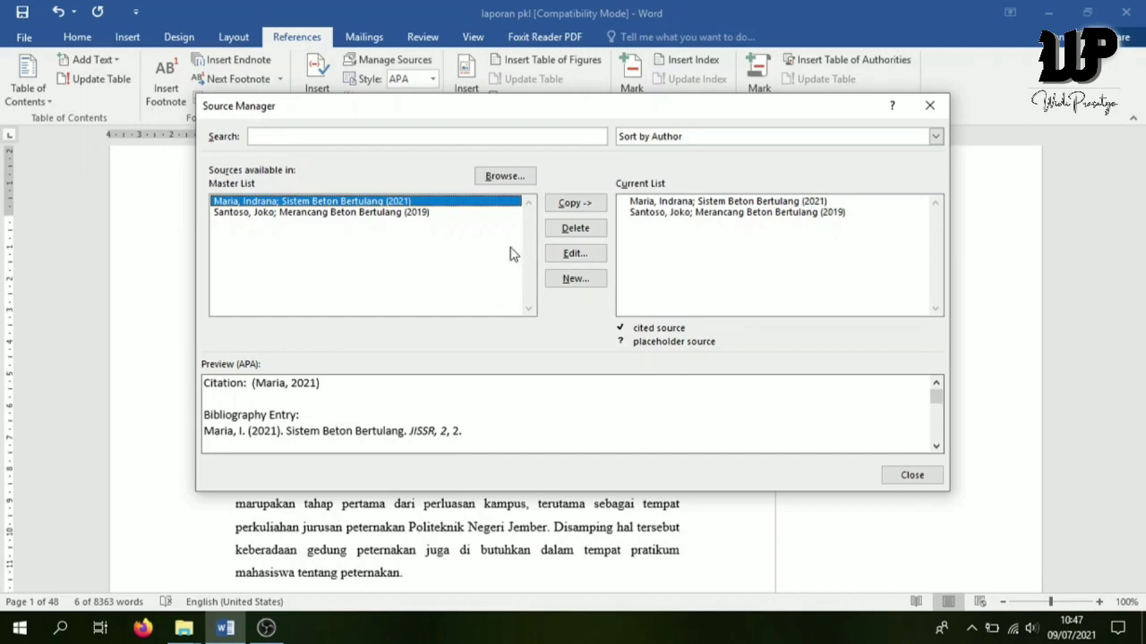
click(929, 479)
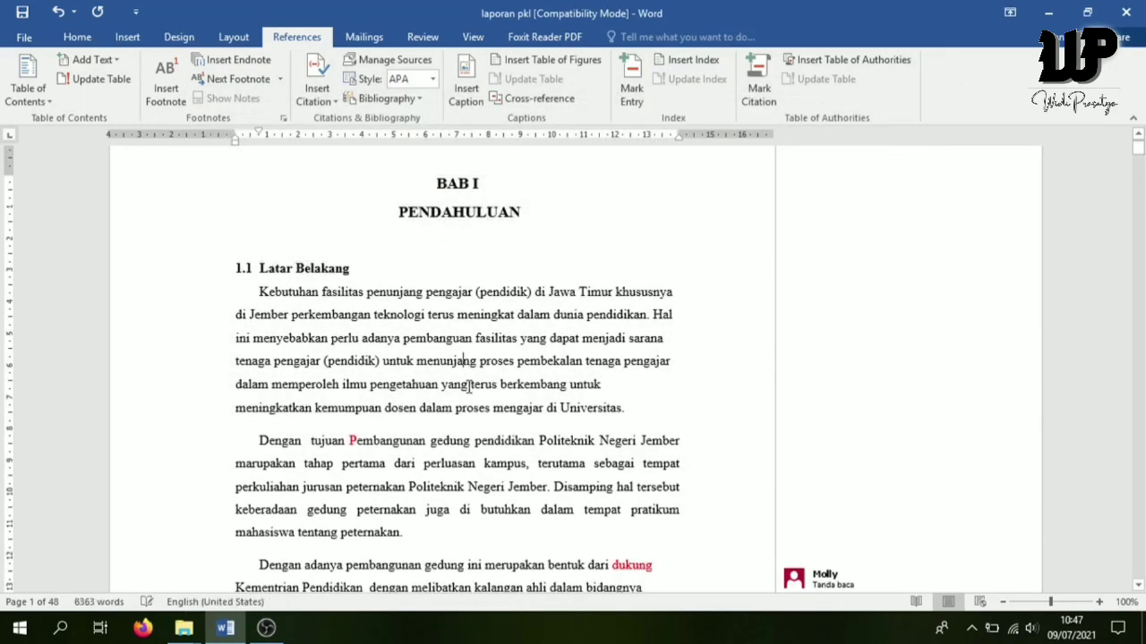
scroll(468, 387, down, 8)
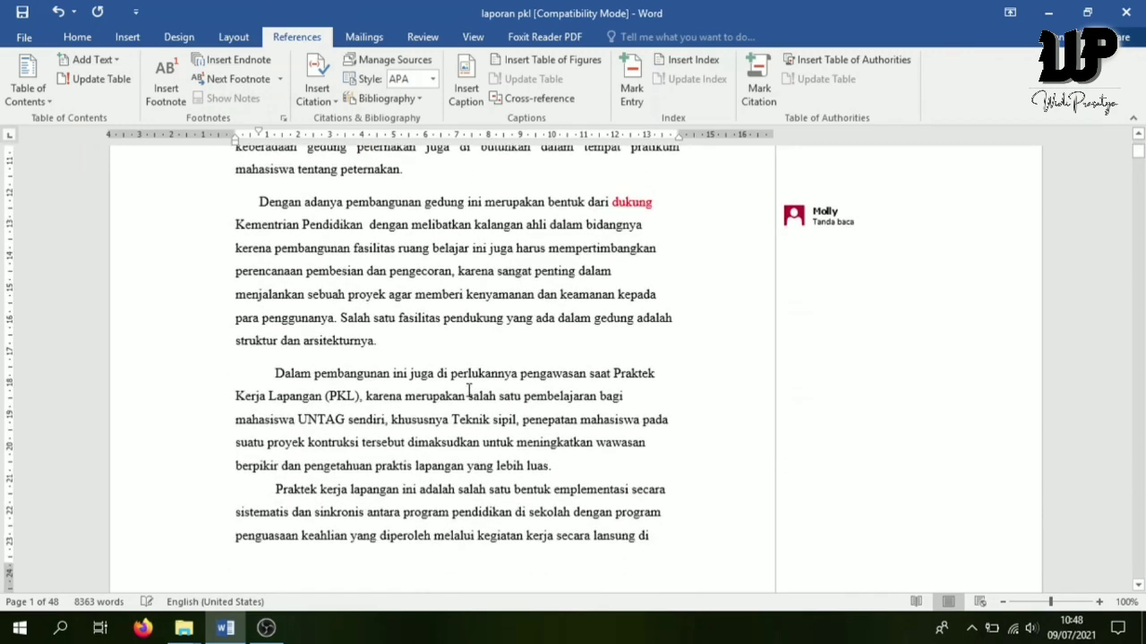
Insert a citation of the 2019 book "Merancang Beton Bertulang" after the page 1 paragraph ending "struktur dan arsitekturnya."
scroll(468, 390, down, 3)
scroll(468, 391, down, 8)
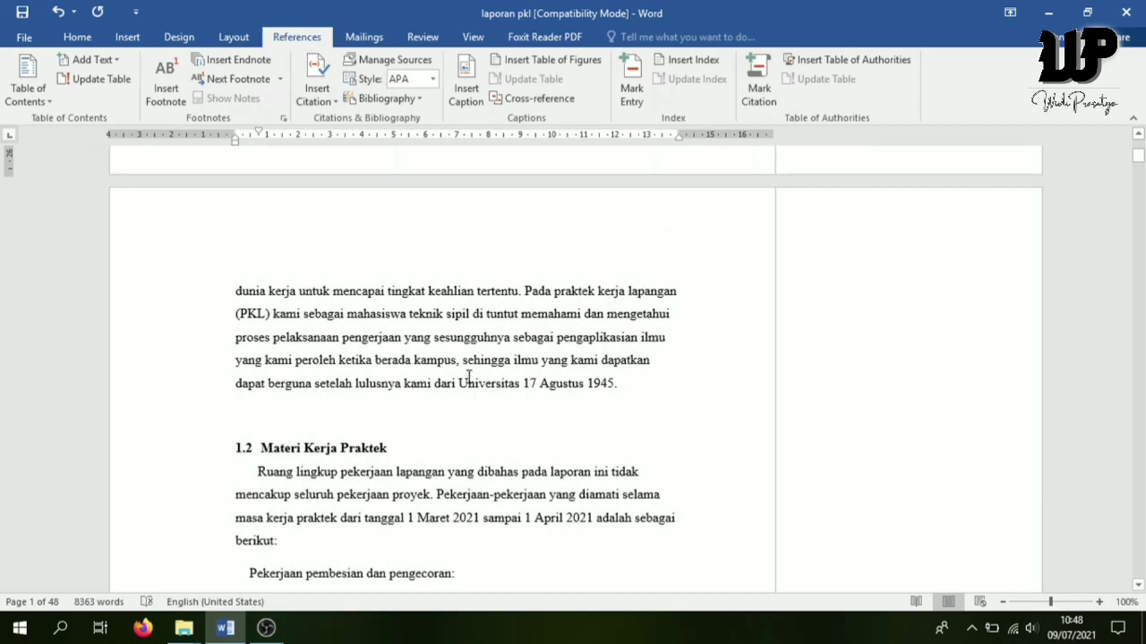
scroll(468, 376, down, 10)
scroll(467, 372, up, 14)
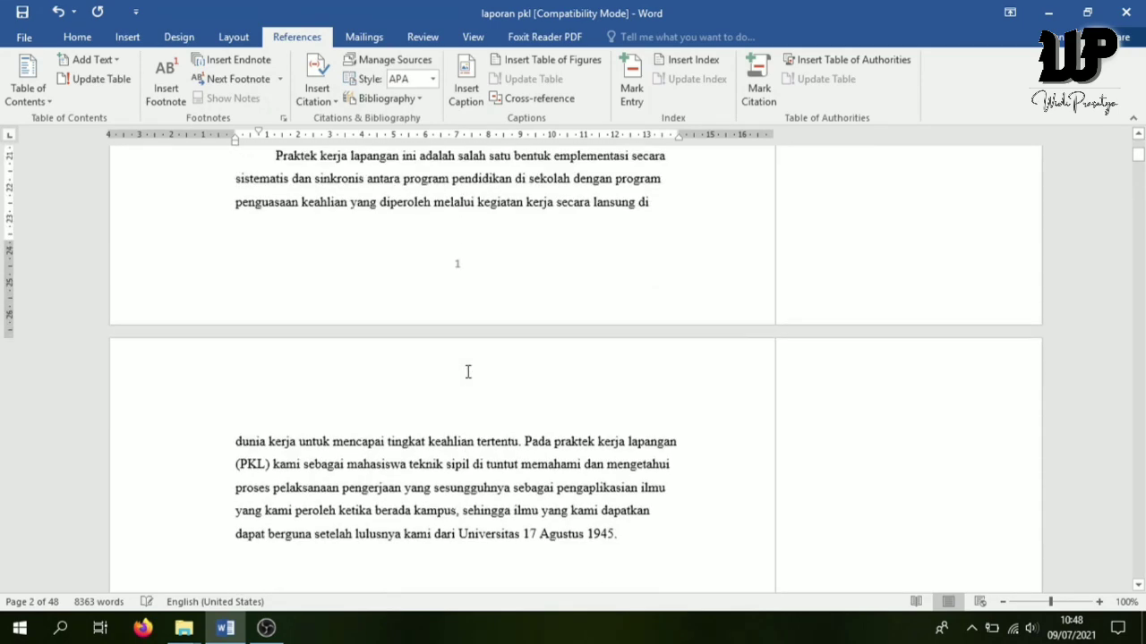
scroll(467, 372, up, 2)
drag(1138, 152, 1137, 150)
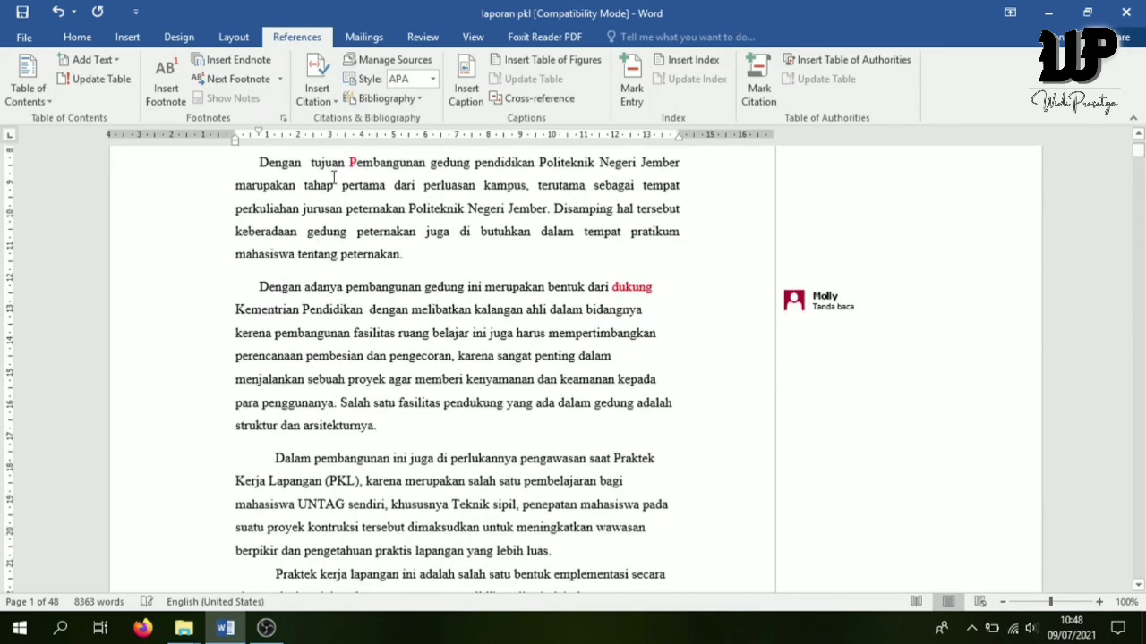
scroll(388, 336, down, 2)
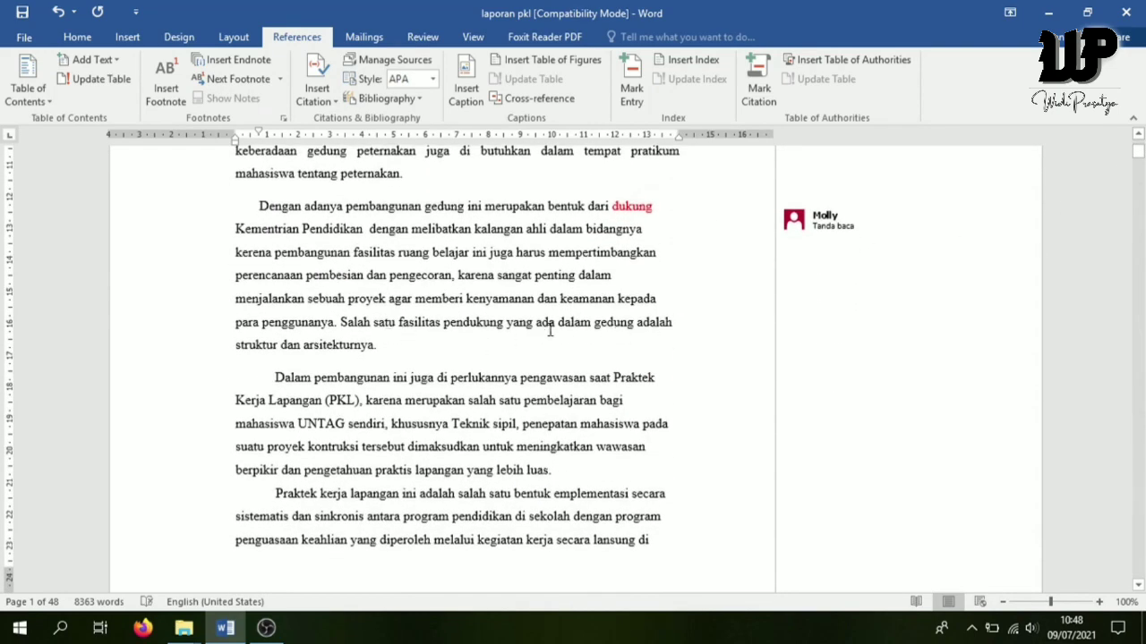
click(394, 343)
click(376, 346)
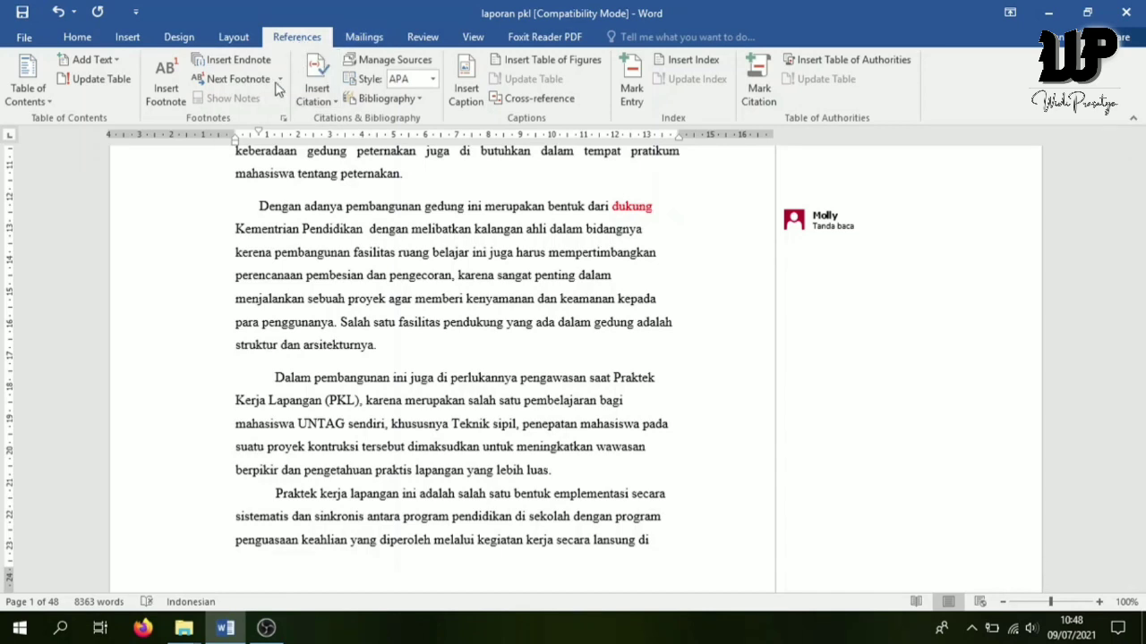
click(336, 104)
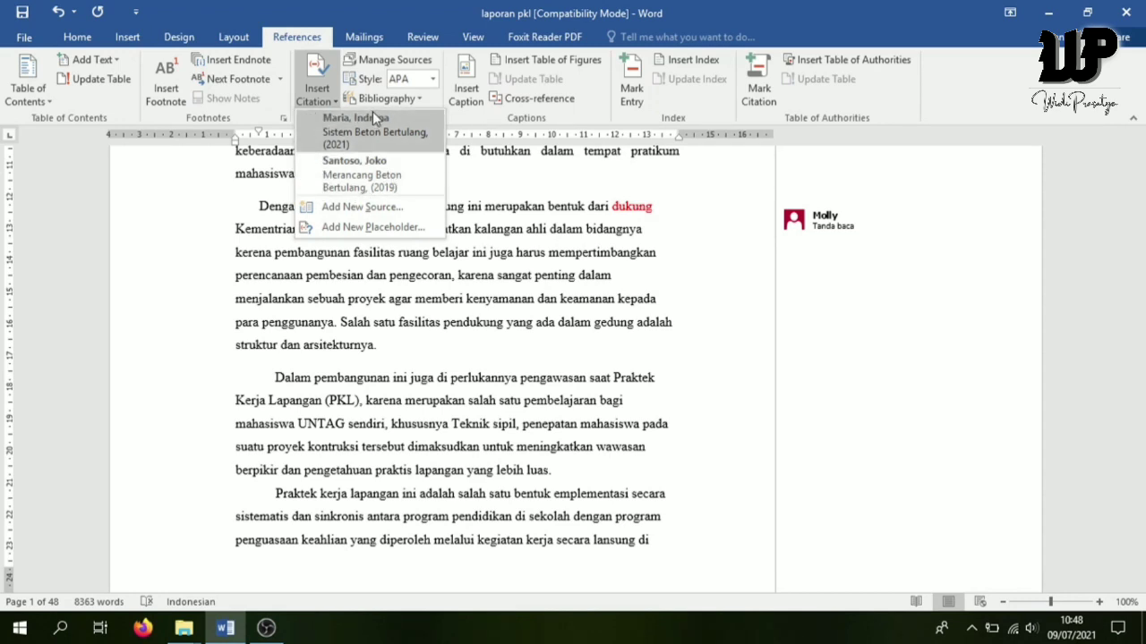
click(353, 185)
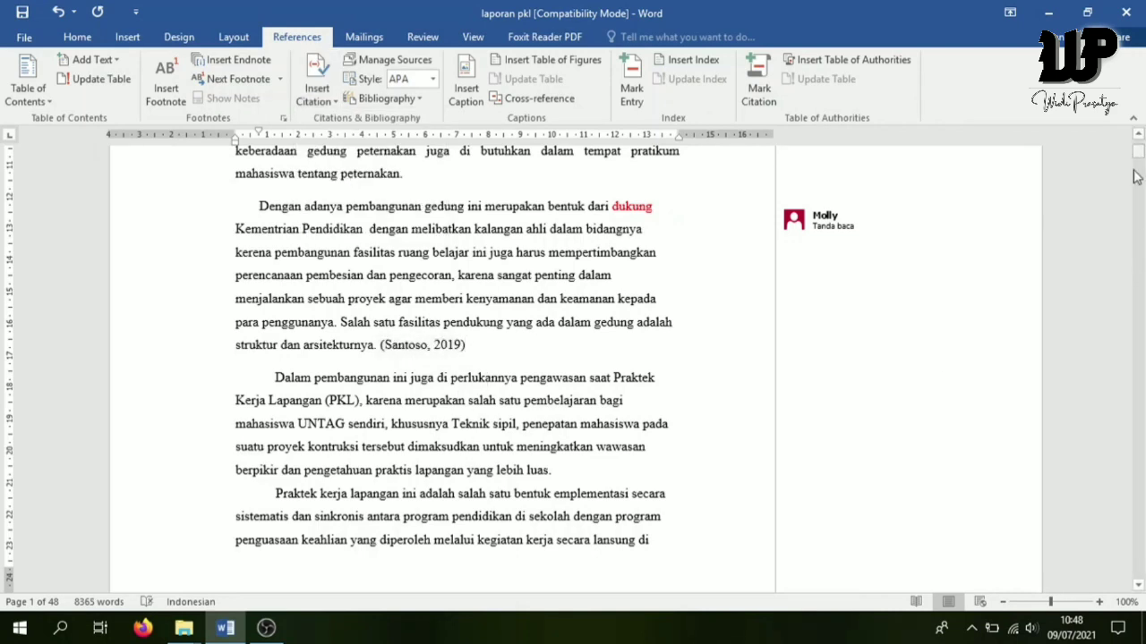
Insert a citation of the 2021 article "Sistem Beton Bertulang" after "bahan volume pekerjaan." in section 2.6.3 Site Engineer
scroll(588, 413, down, 3)
scroll(586, 413, down, 5)
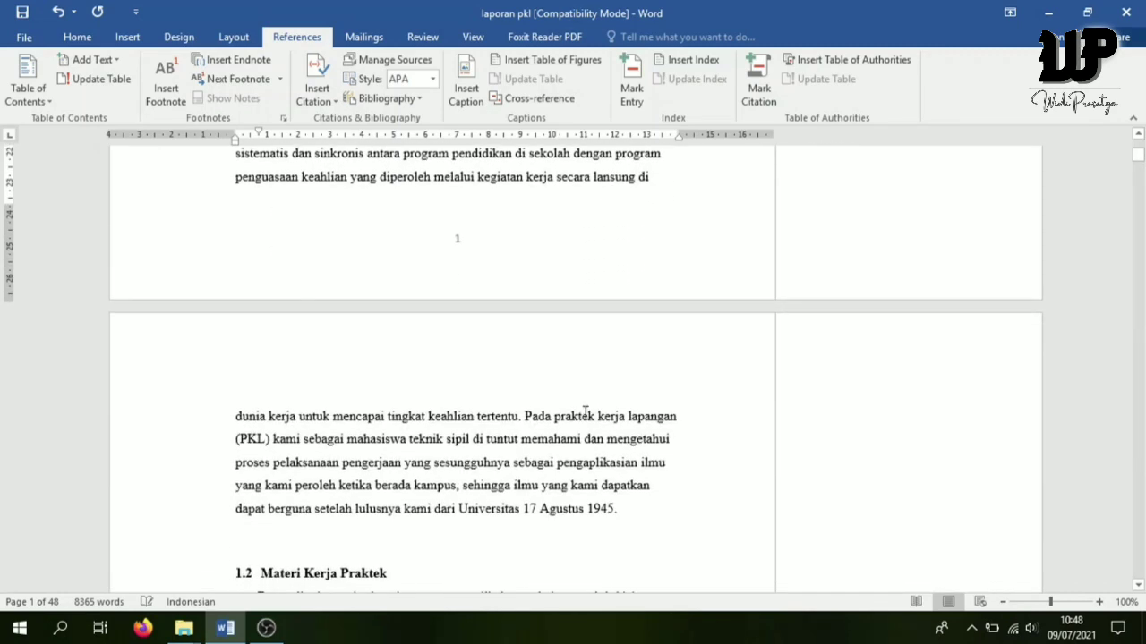
scroll(582, 419, up, 3)
scroll(582, 418, up, 2)
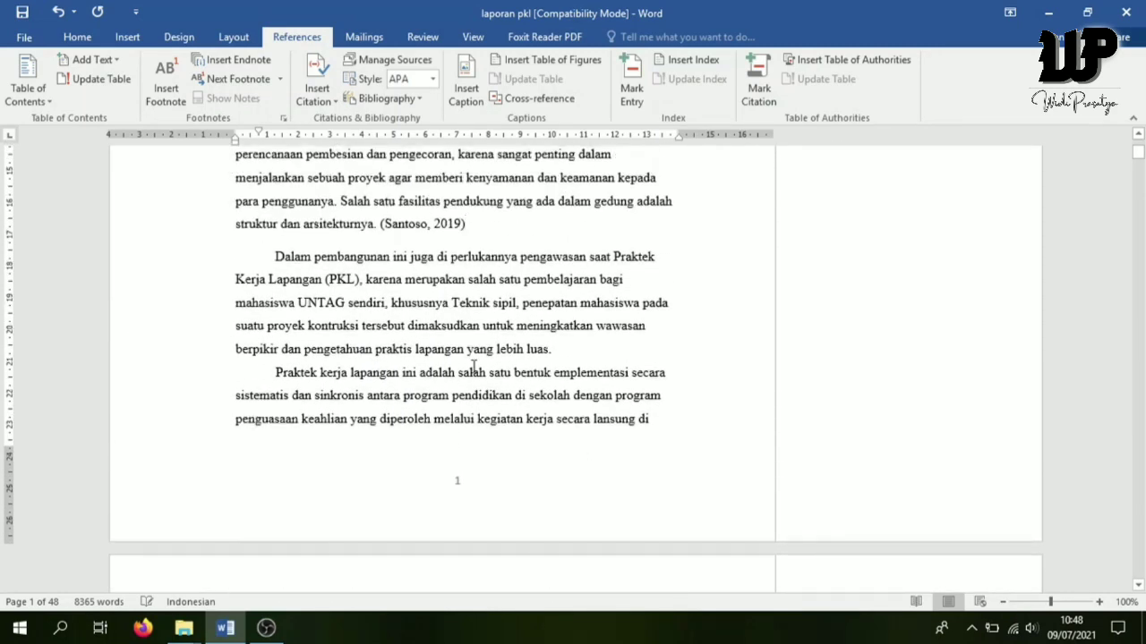
scroll(436, 362, down, 8)
scroll(439, 363, down, 5)
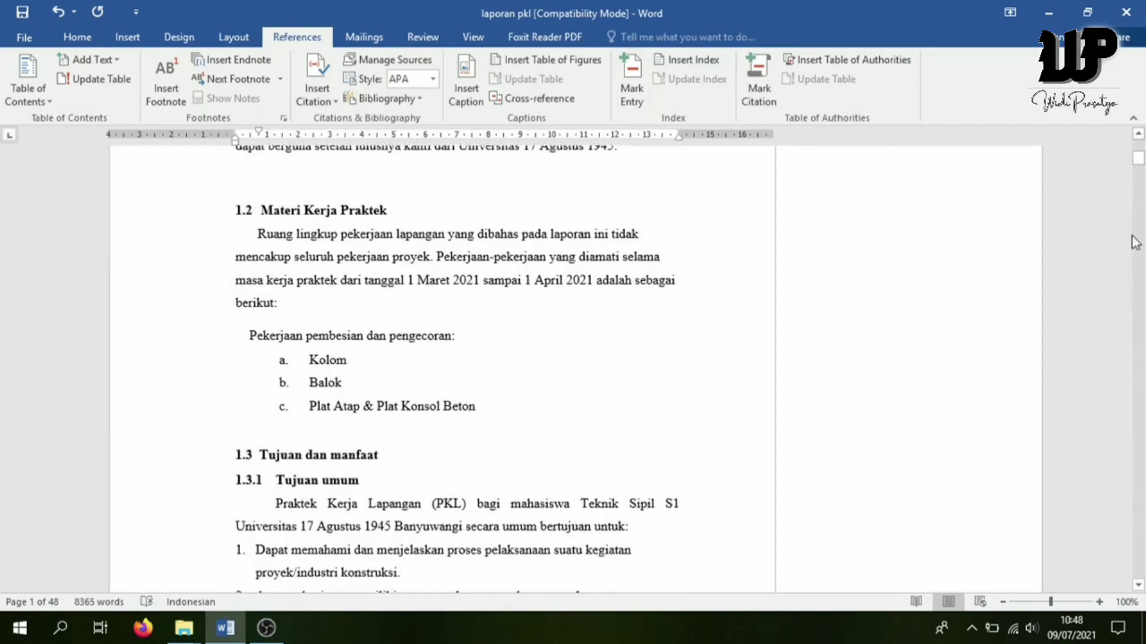
drag(1138, 163, 1139, 209)
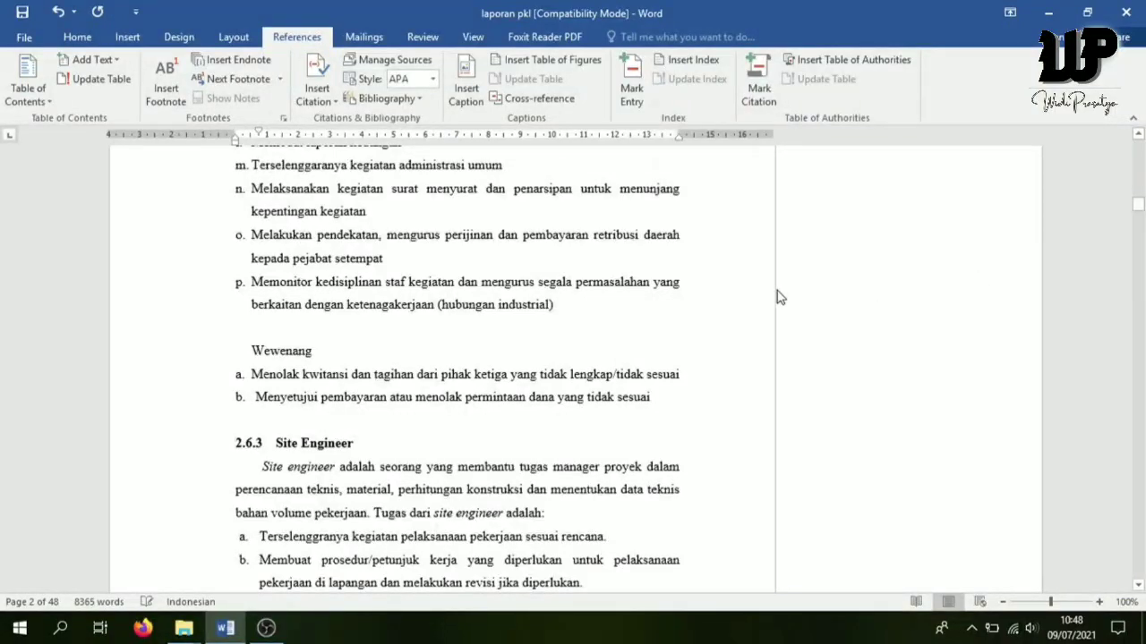
scroll(631, 298, up, 3)
scroll(631, 298, down, 4)
scroll(631, 298, down, 4)
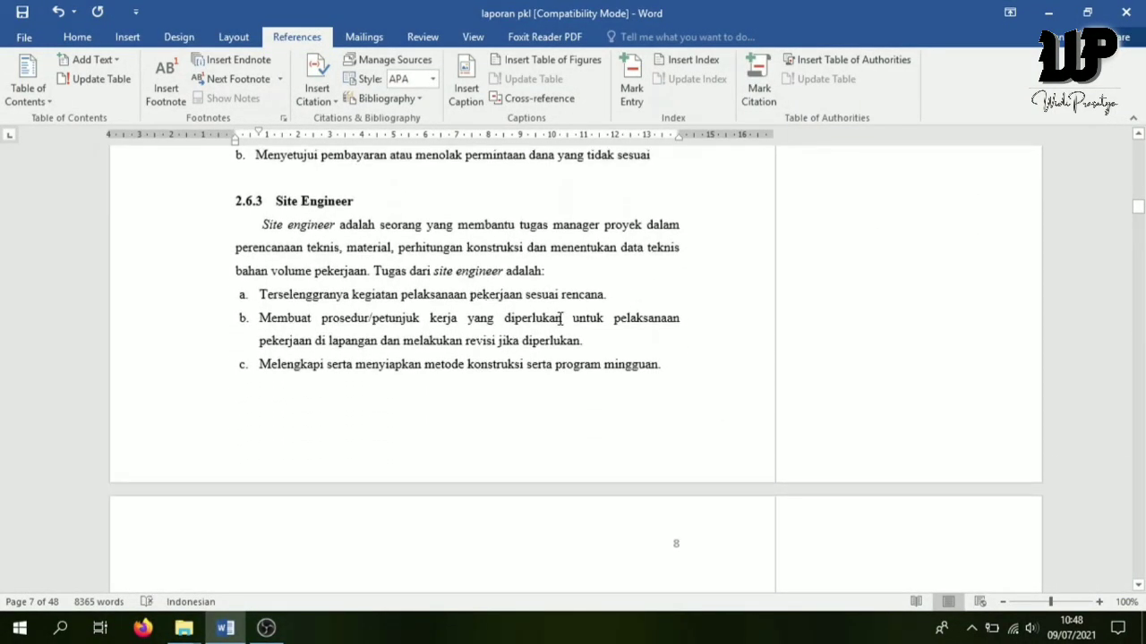
click(554, 270)
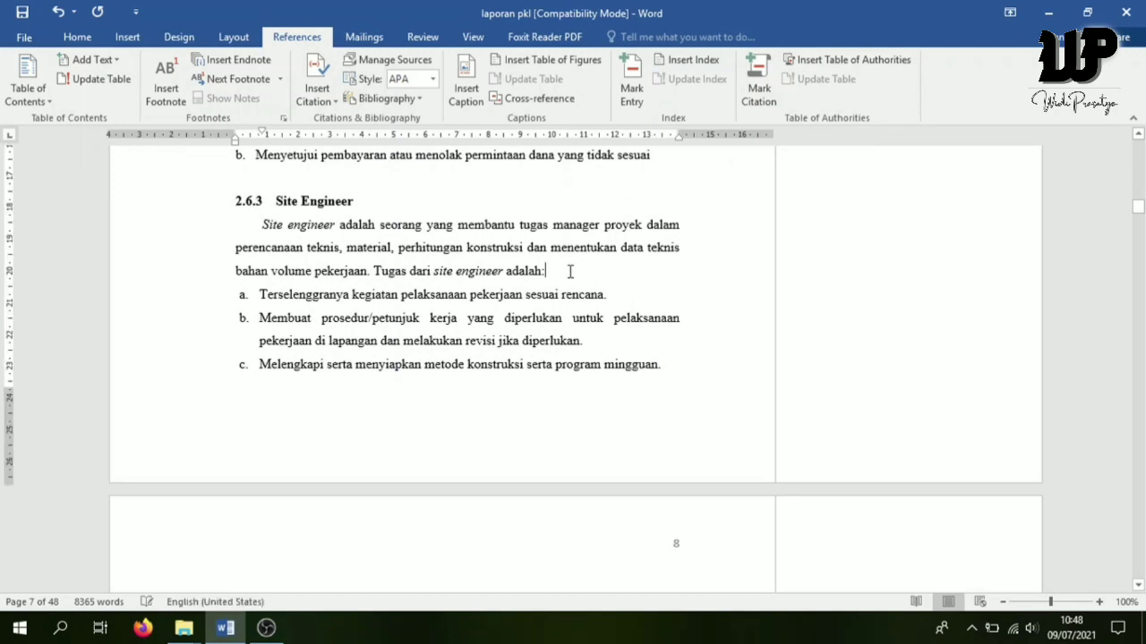
scroll(575, 297, down, 4)
scroll(576, 297, down, 5)
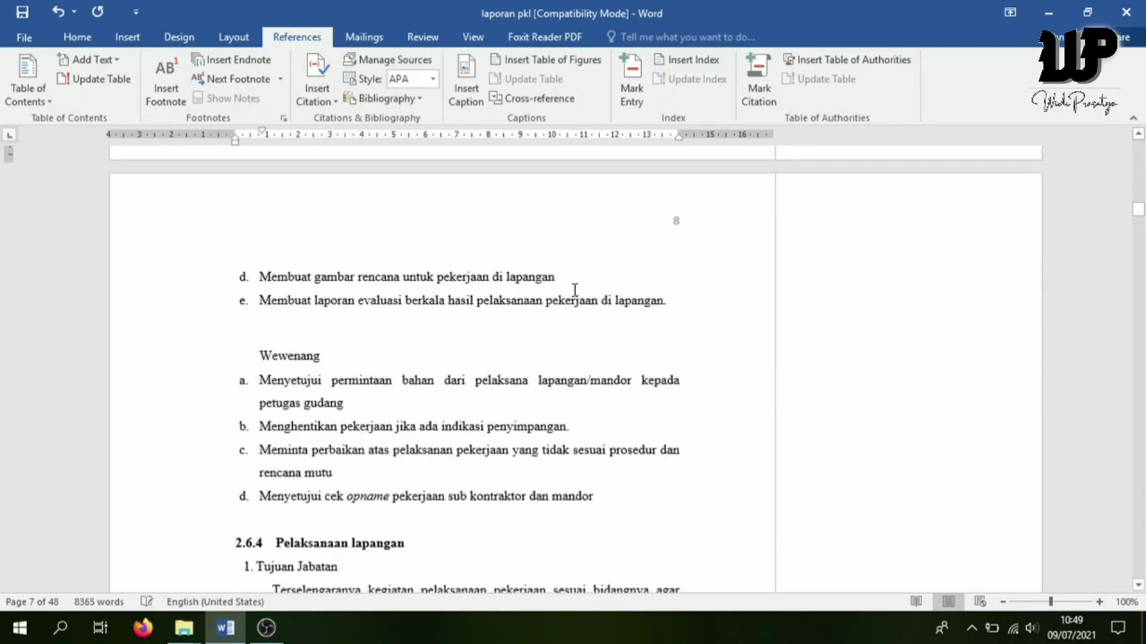
scroll(574, 294, up, 3)
scroll(574, 295, up, 5)
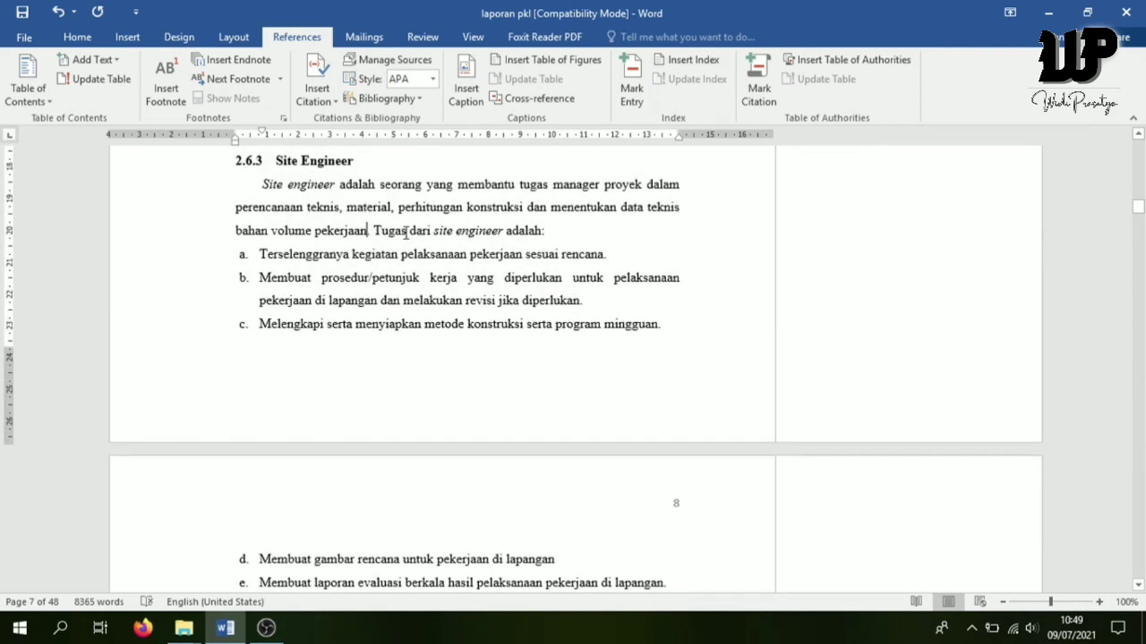
click(322, 101)
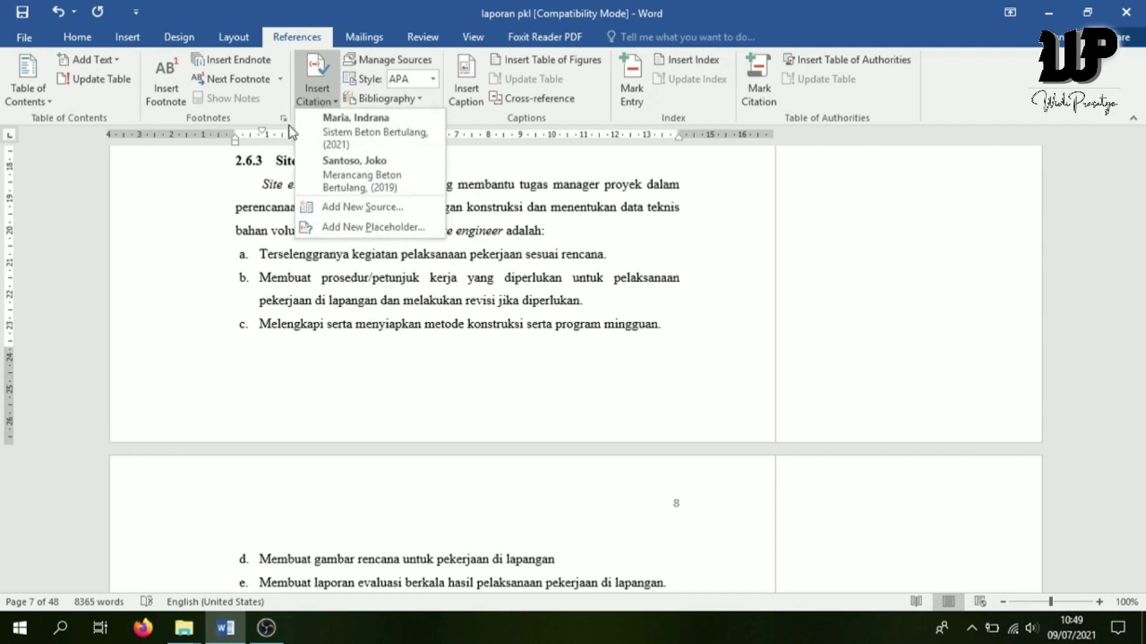
click(355, 135)
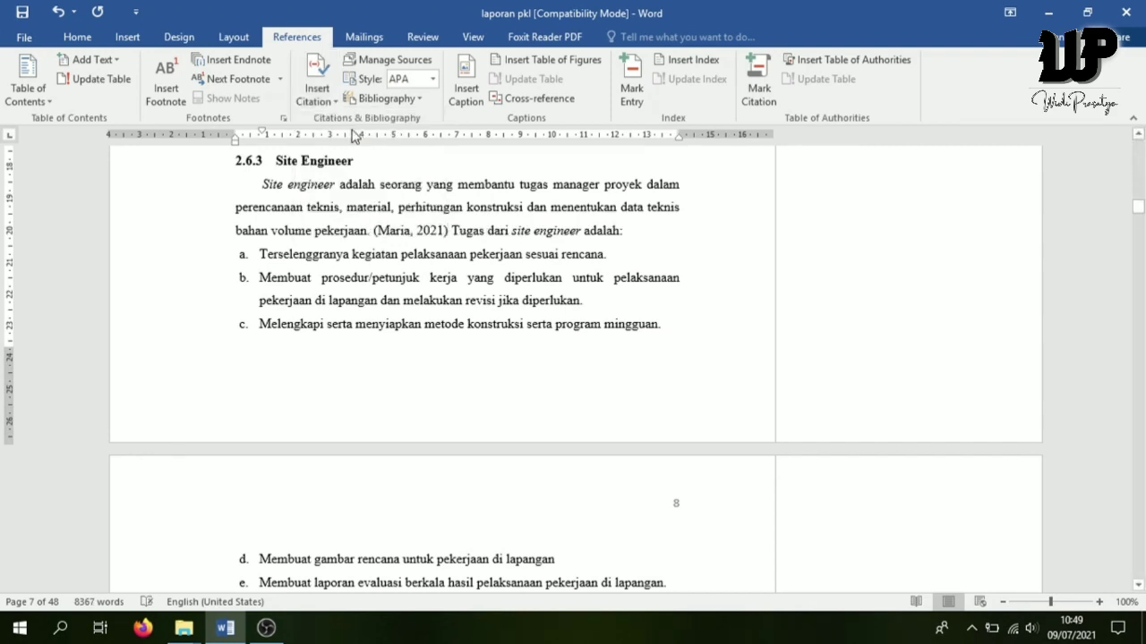
Insert the built-in References bibliography on the blank last page of the report, page 48
click(670, 277)
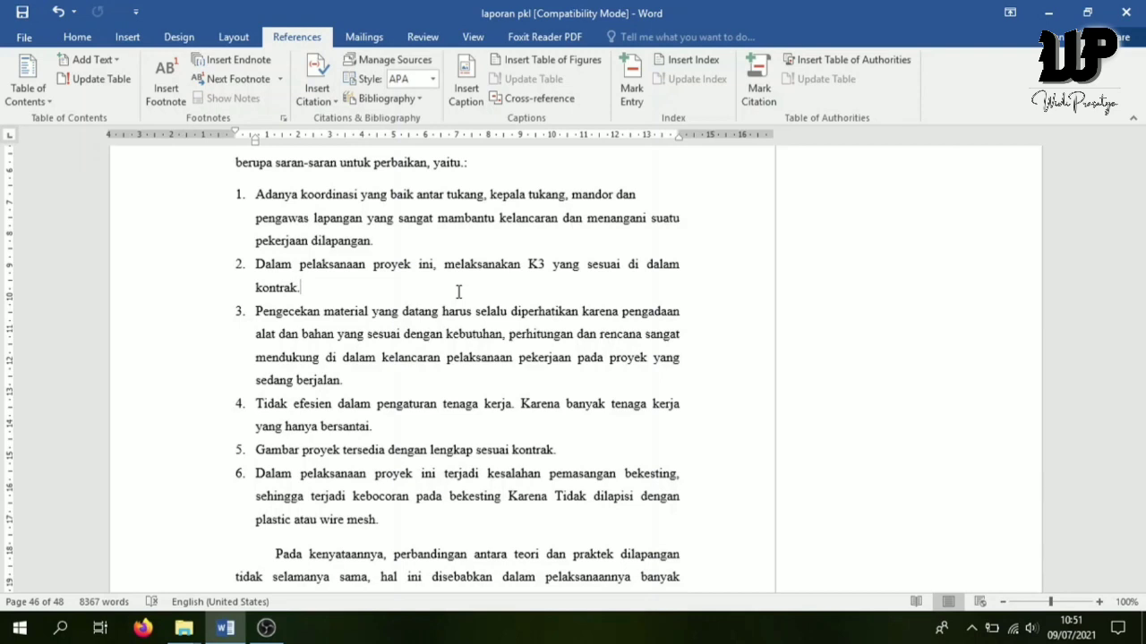
key(ctrl+End)
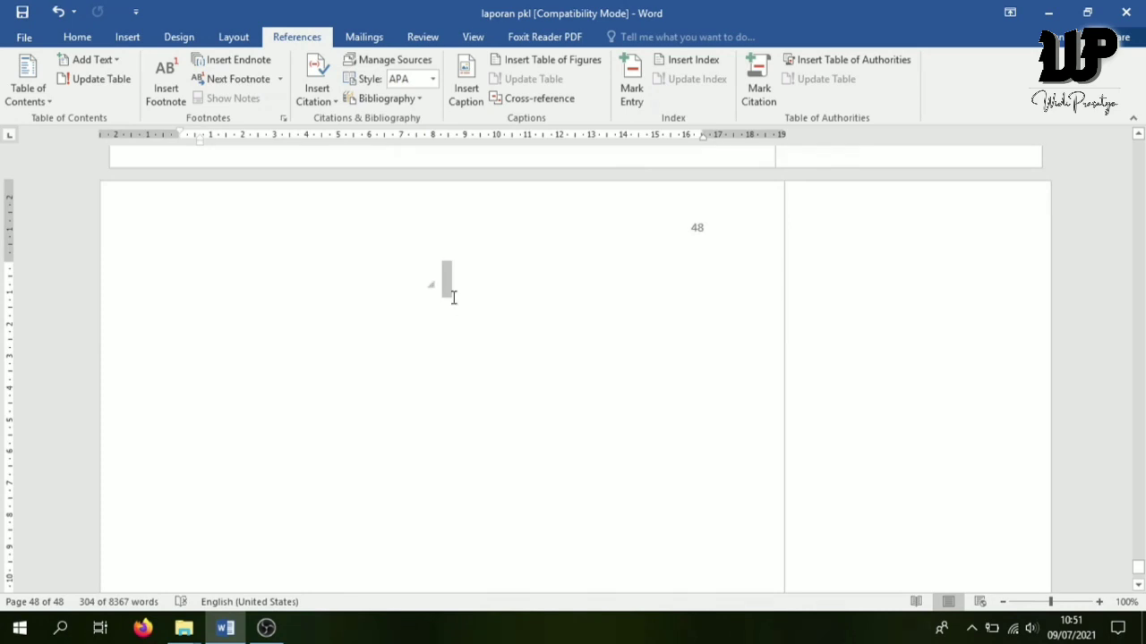
double_click(221, 288)
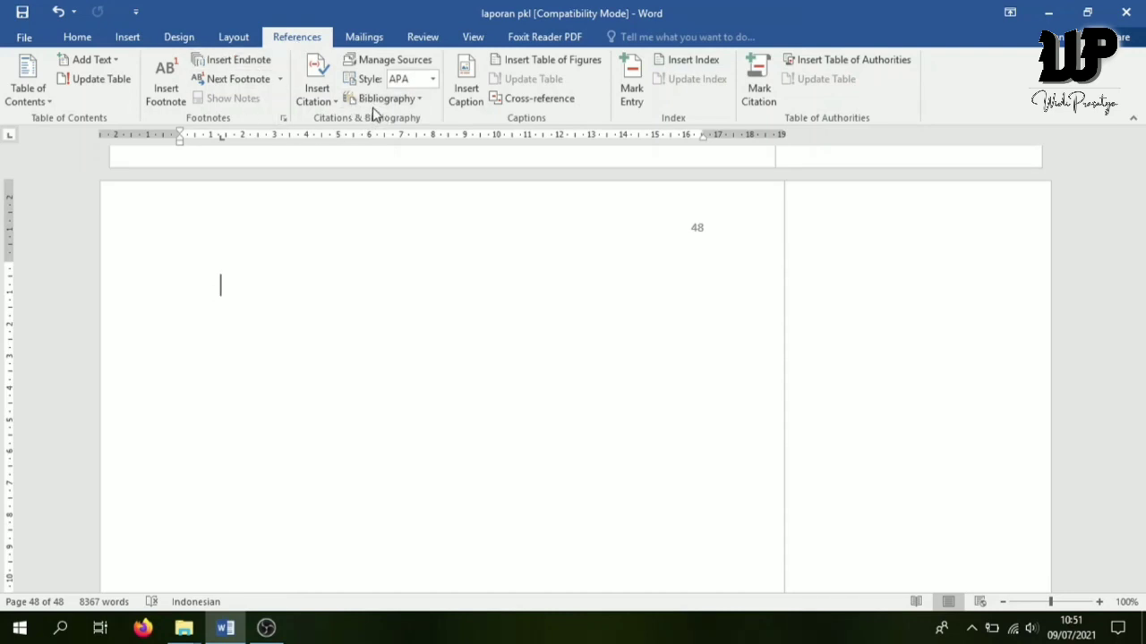
click(419, 101)
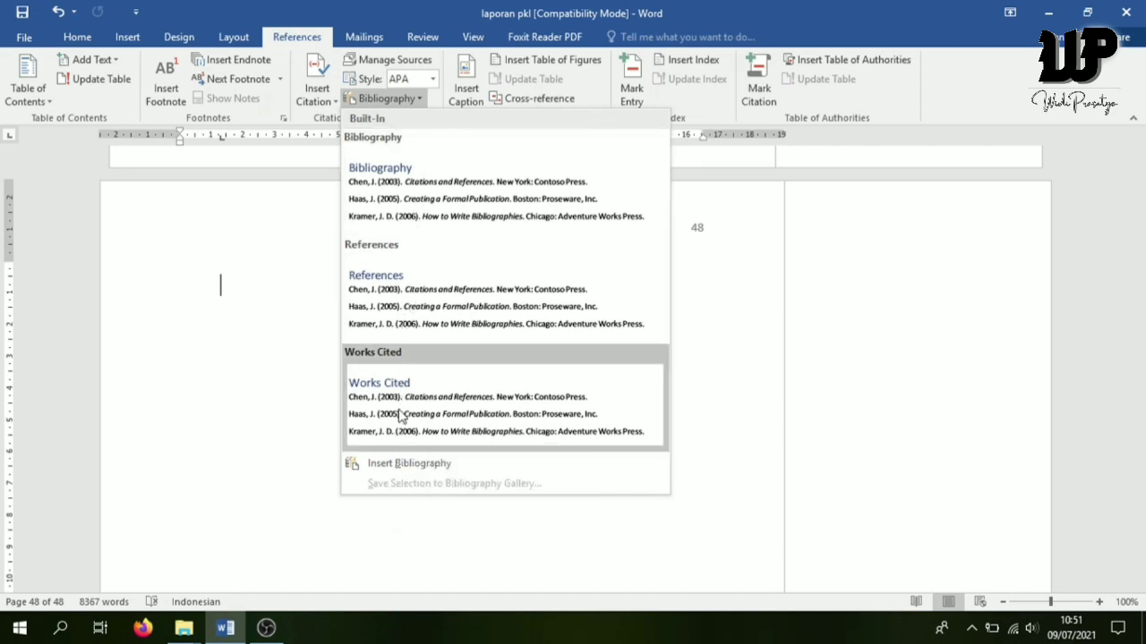
click(386, 302)
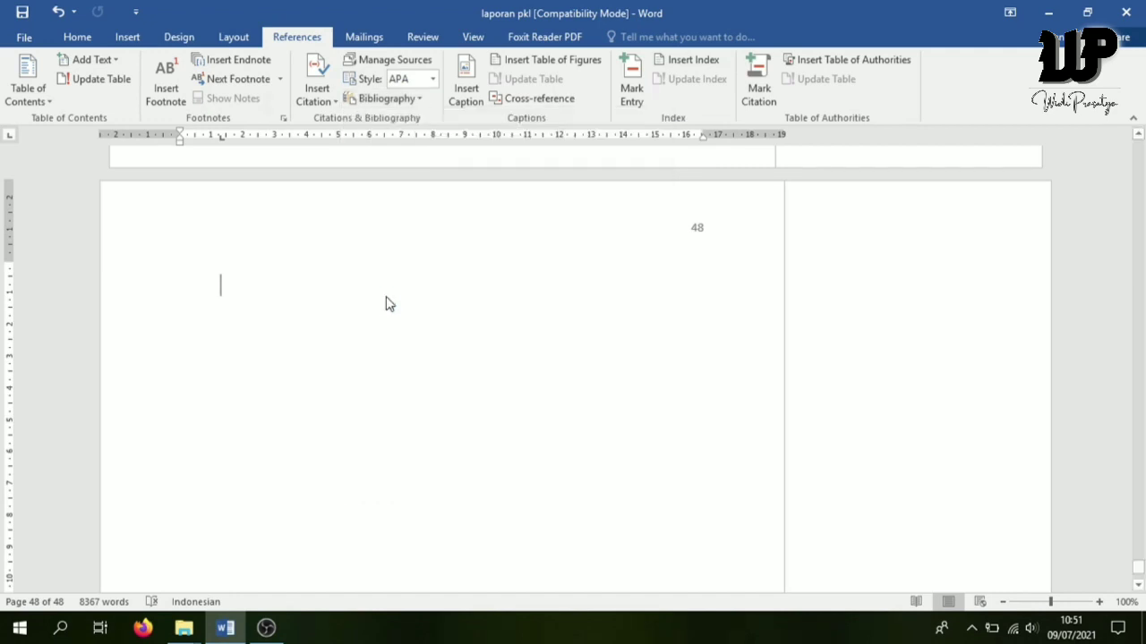
Replace the bibliography heading "References" with "DAFTAR PUSTAKA"
click(192, 285)
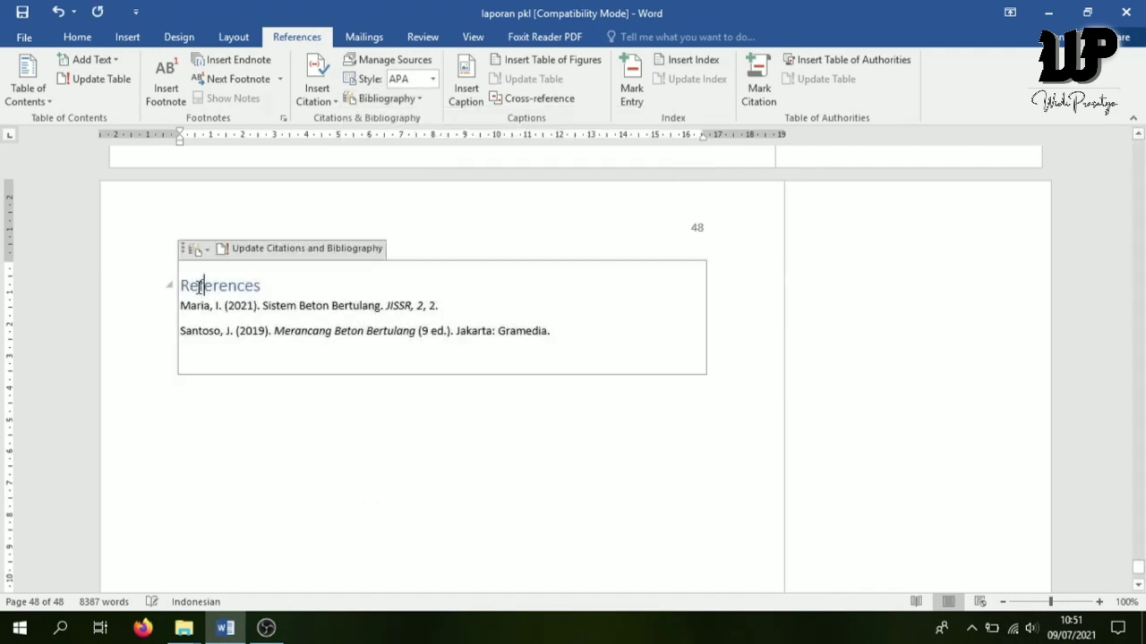
drag(180, 285, 266, 291)
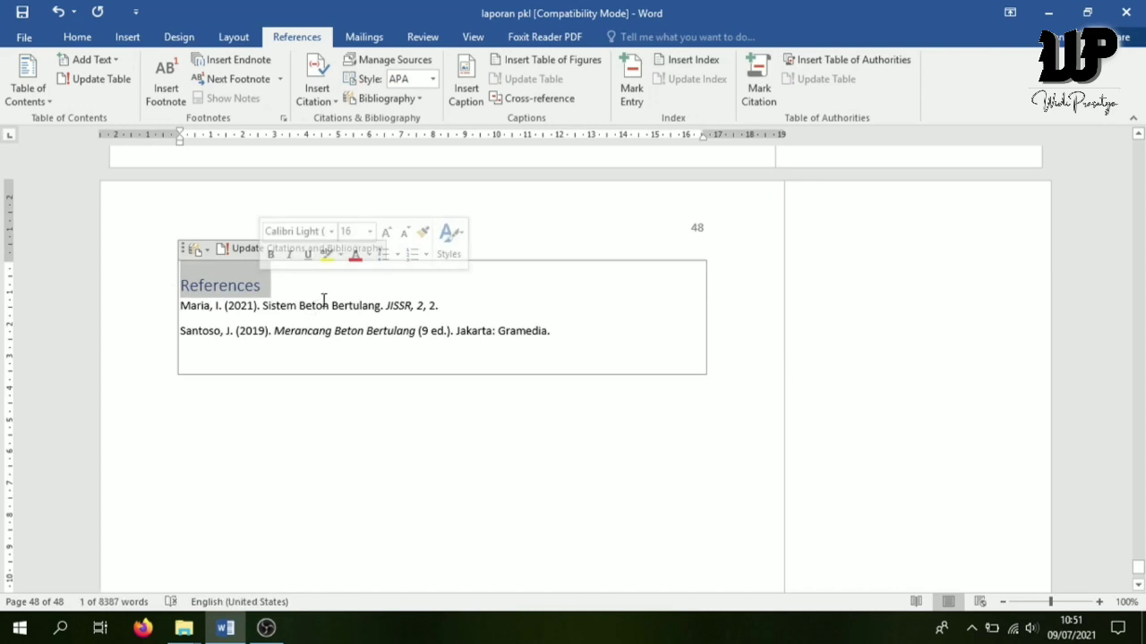
key(BackSpace)
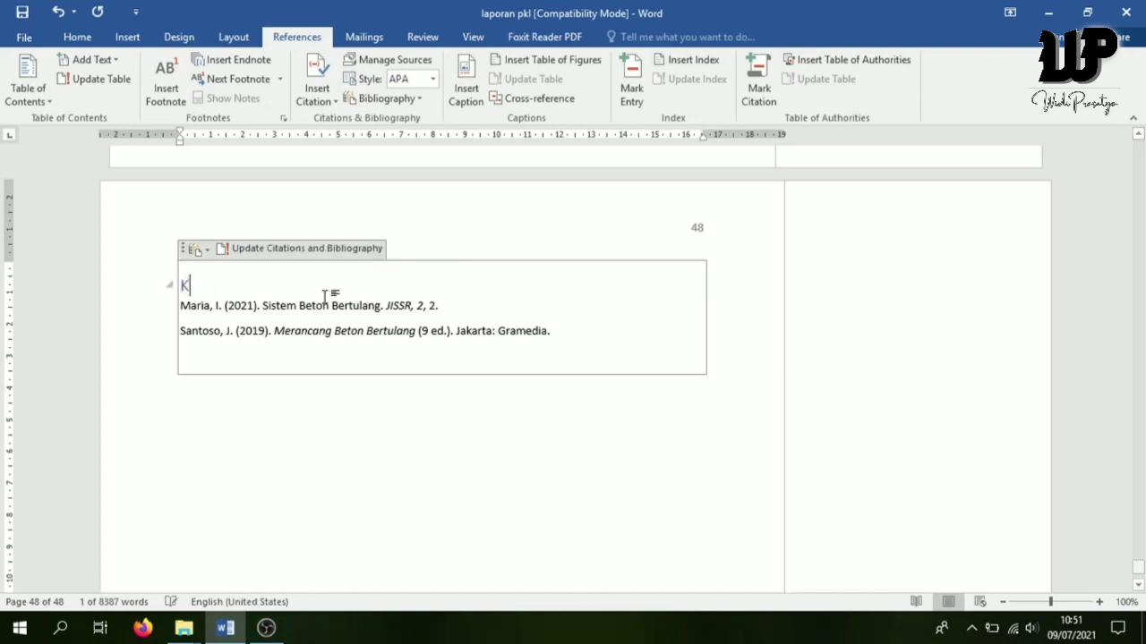
text(Daftar)
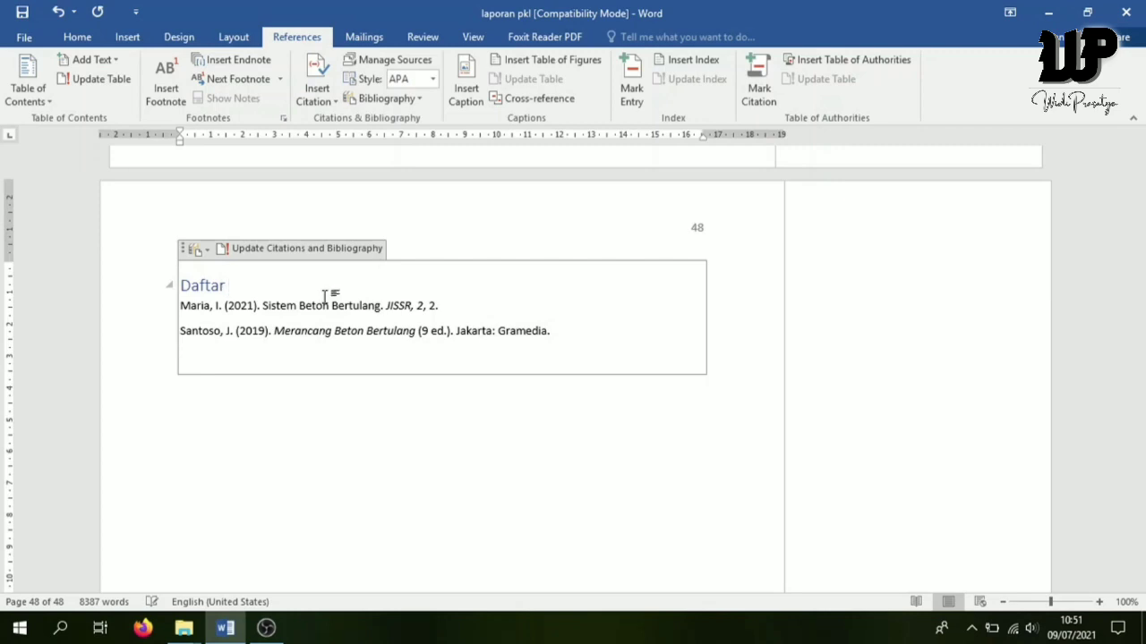
key(BackSpace)
key(BackSpace)
key(BackSpace)
key(BackSpace)
key(BackSpace)
key(BackSpace)
text(AFTAR PUSA)
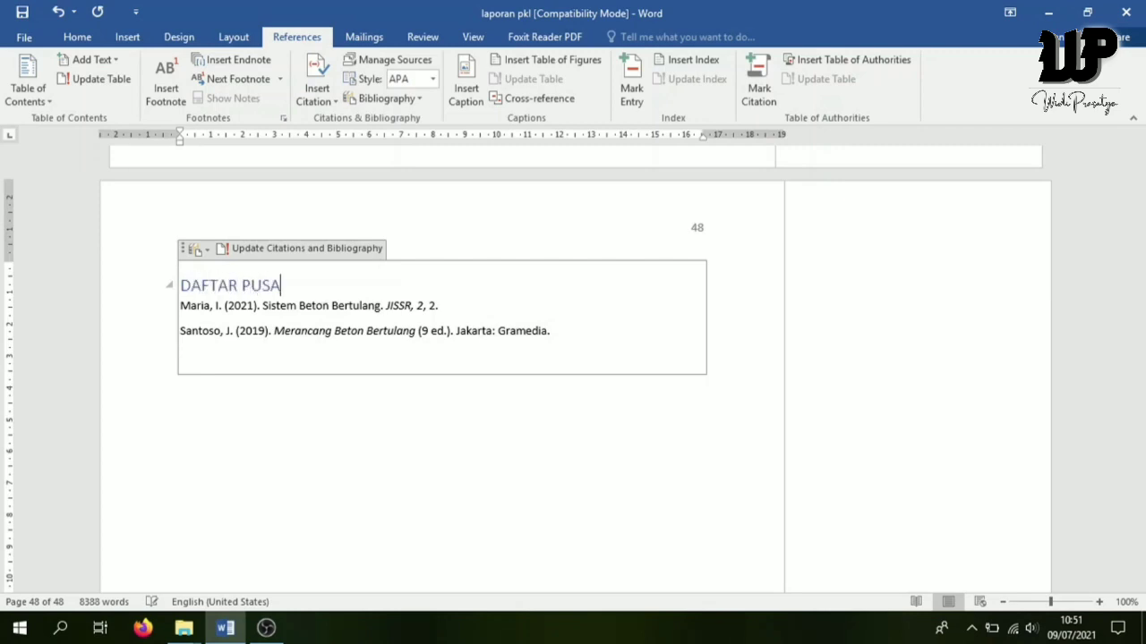
key(BackSpace)
text(TAKA)
Centre the "DAFTAR PUSTAKA" heading and add an empty line between it and the first bibliography entry
key(ctrl+e)
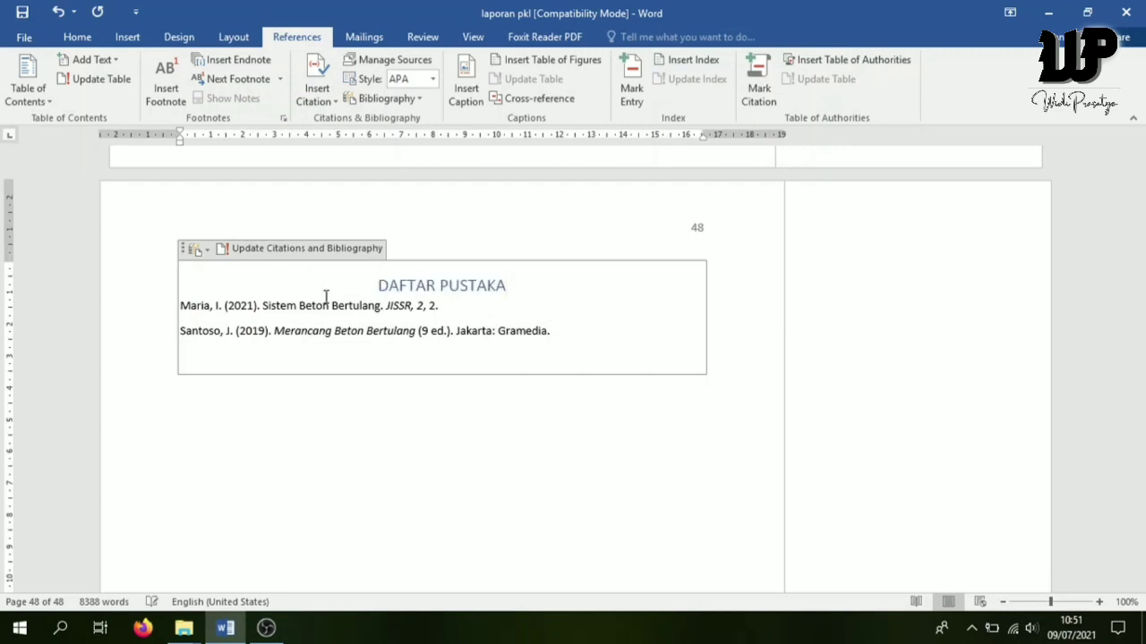
key(Return)
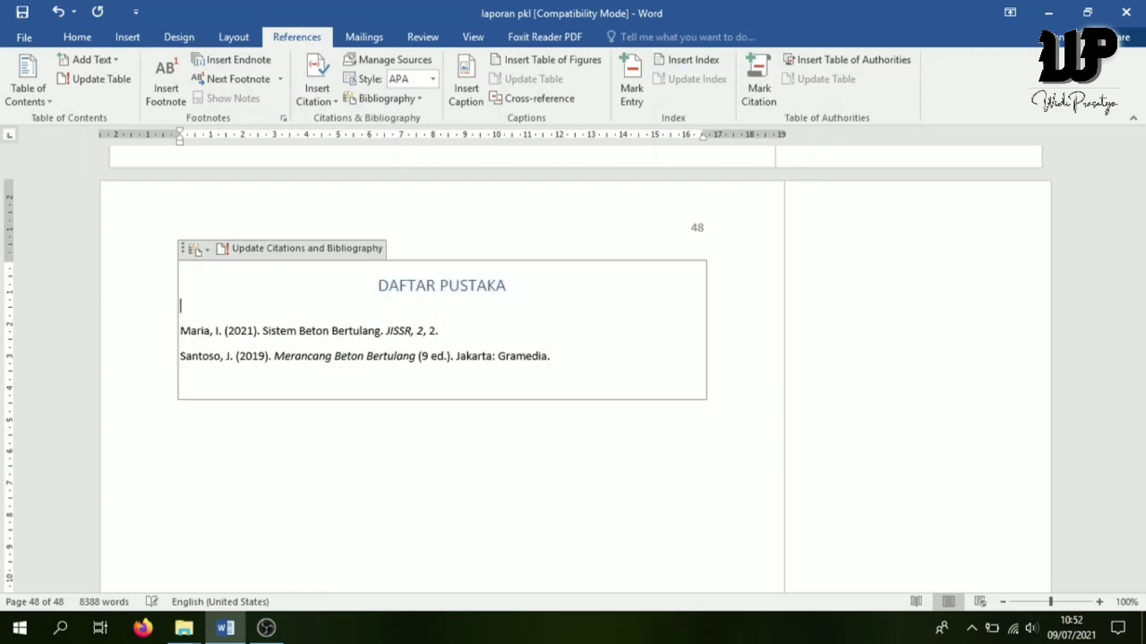
click(650, 476)
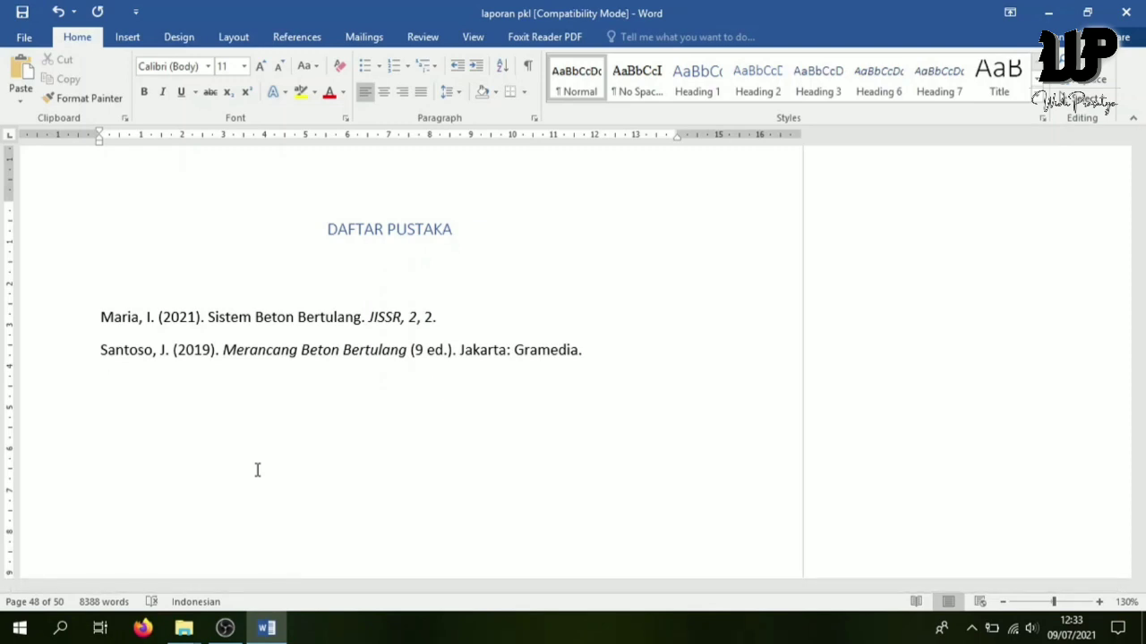
Change the citation and bibliography style of the document to IEEE
click(297, 38)
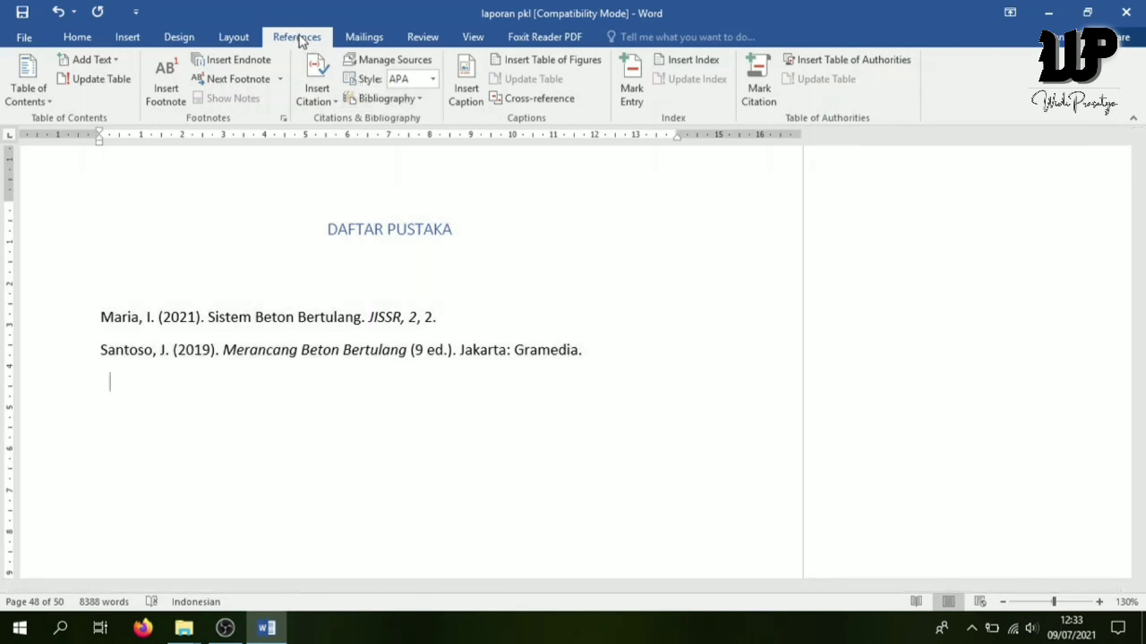
click(432, 80)
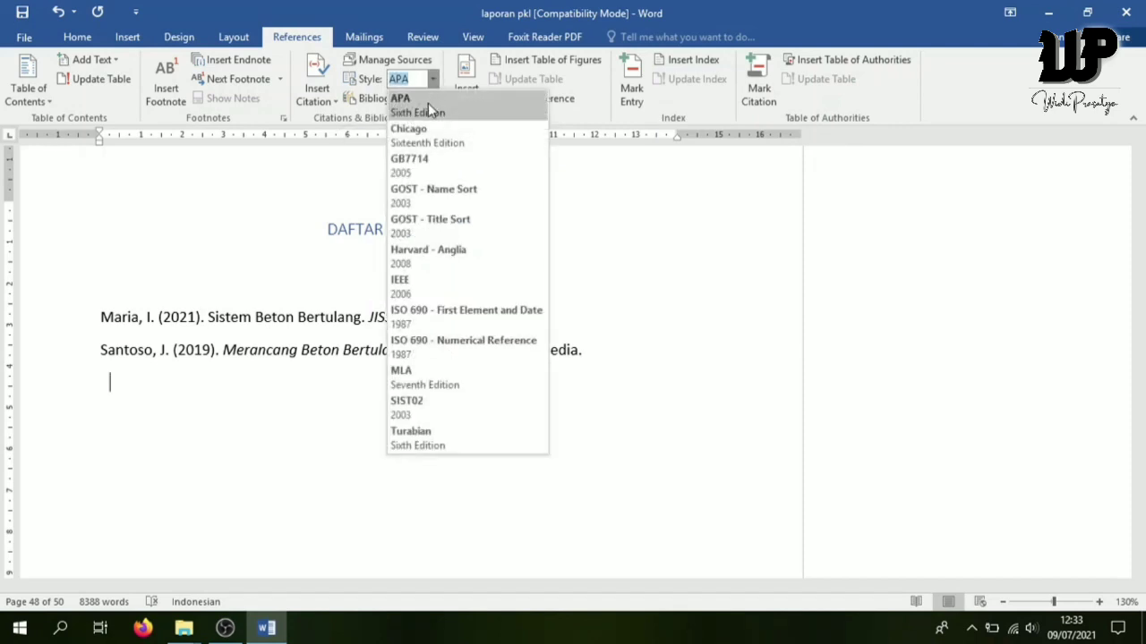
click(427, 109)
click(405, 287)
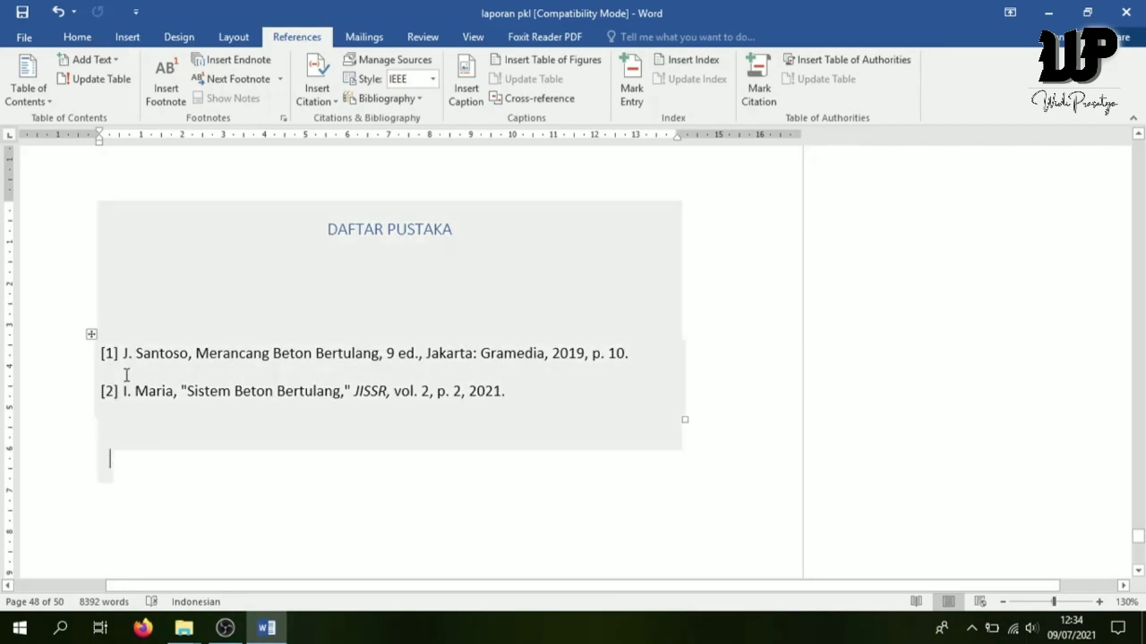
Go back to page 1 and inspect the in-text citation after "struktur dan arsitekturnya." in the new style
click(110, 458)
drag(1138, 537, 1135, 154)
scroll(618, 340, down, 5)
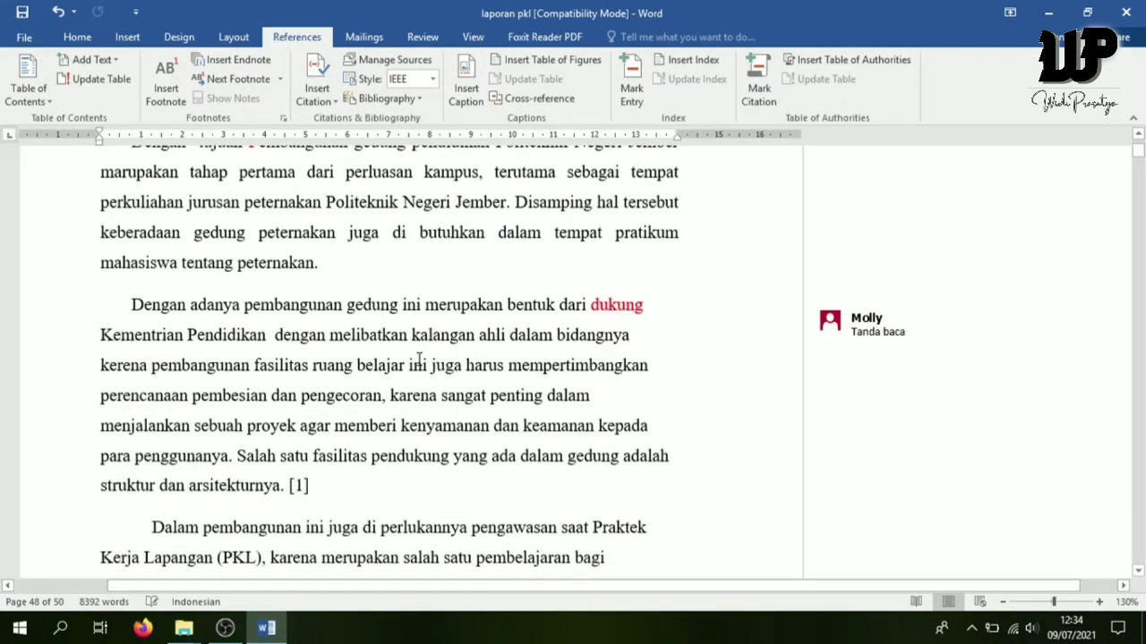
click(299, 486)
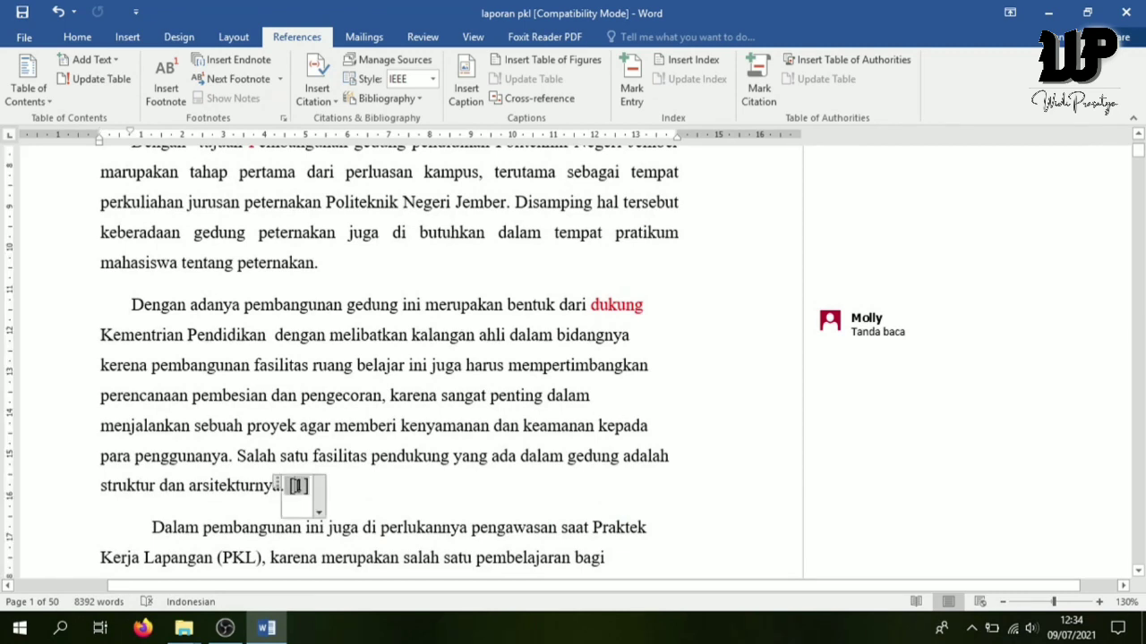
Change the citation and bibliography style to Harvard - Anglia and check the bibliography at the end of the report
click(366, 488)
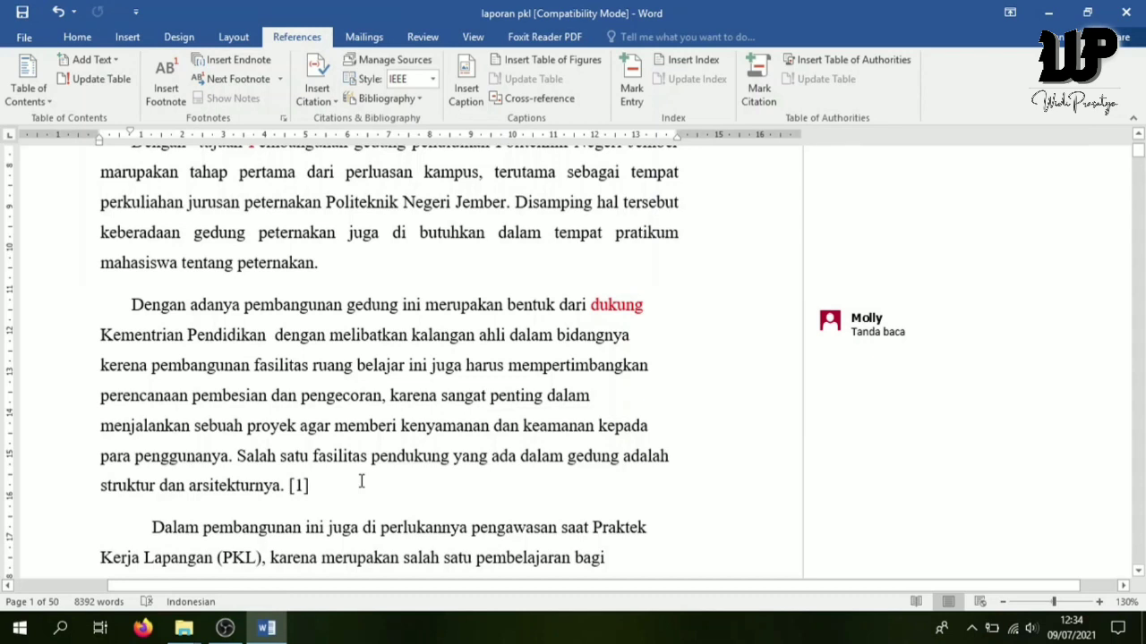
click(433, 80)
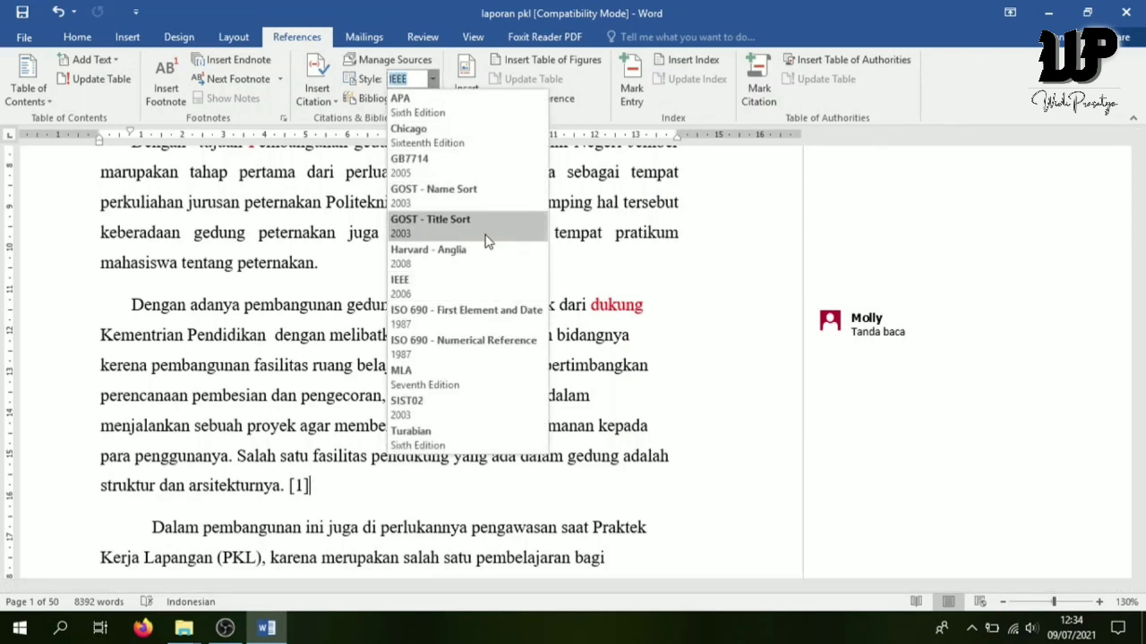
click(421, 258)
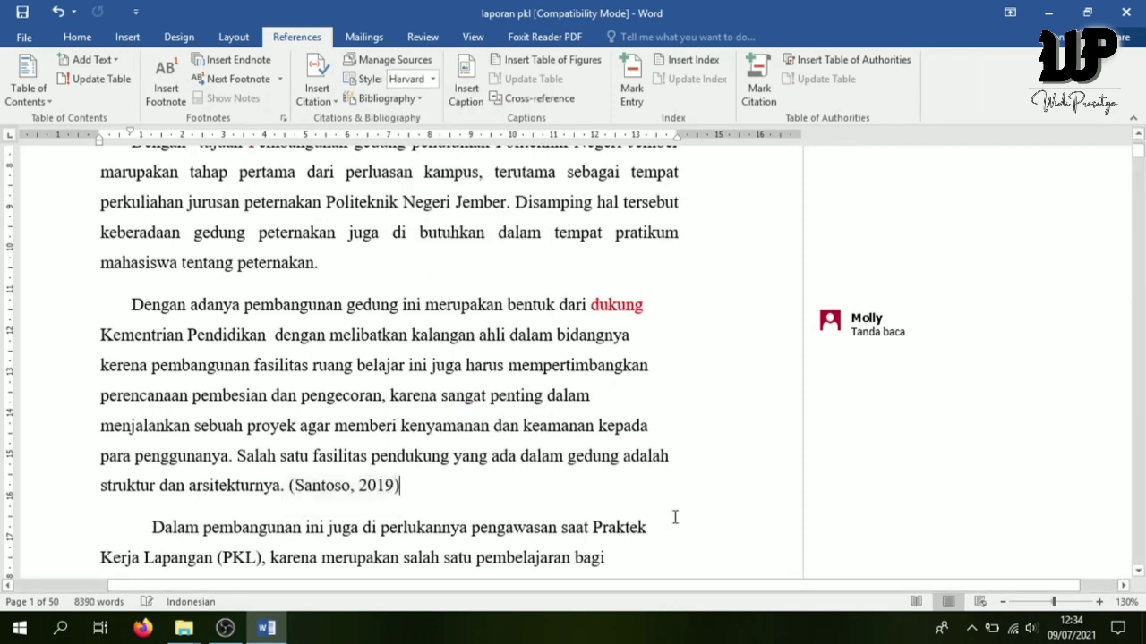
drag(1142, 177, 1143, 539)
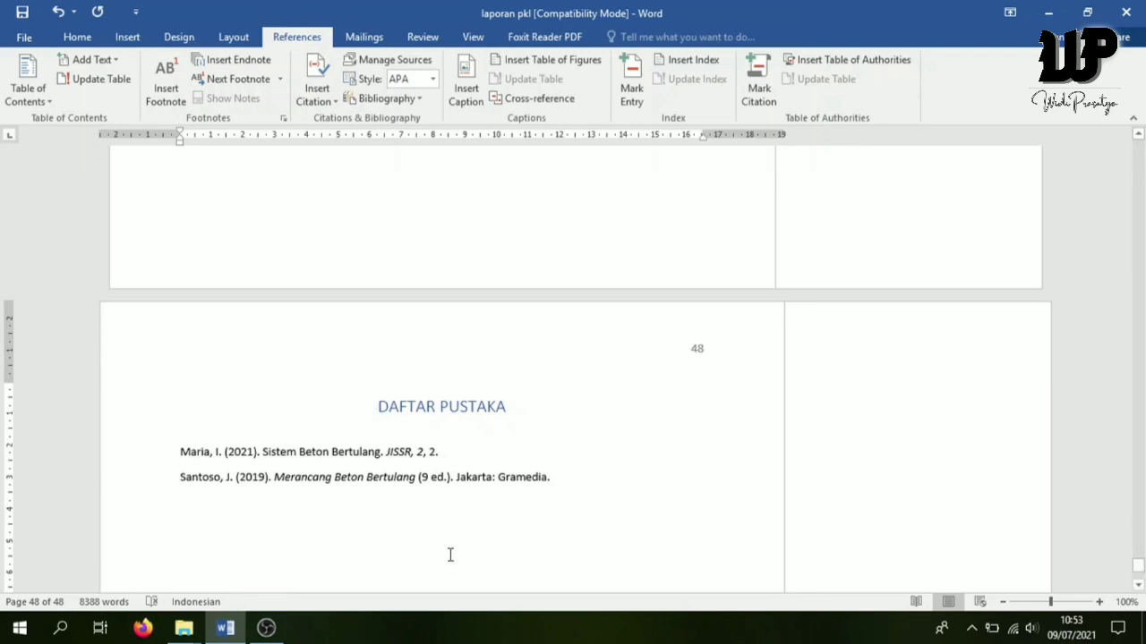
Insert a page break at the very start of the report to create an empty page before "BAB I PENDAHULUAN"
key(ctrl+a)
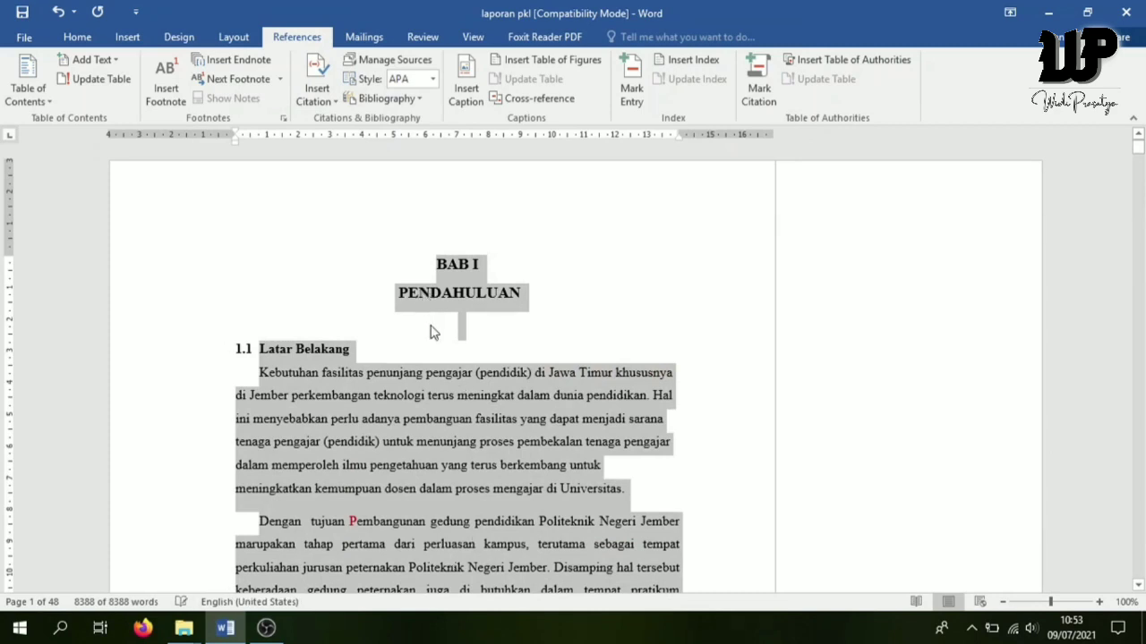
key(Left)
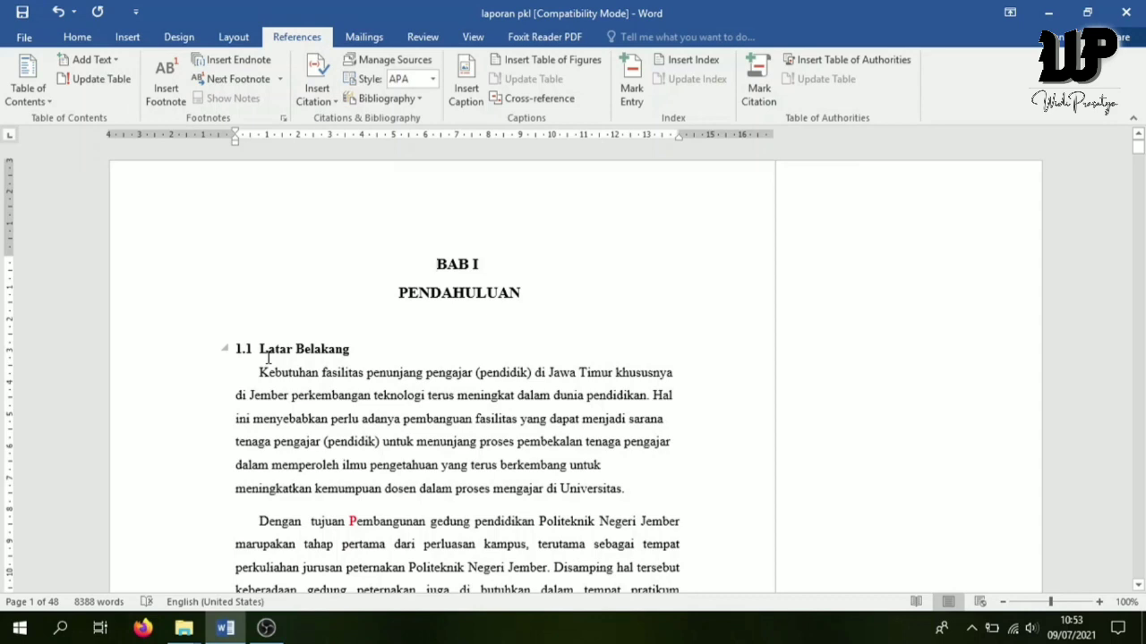
key(ctrl+Return)
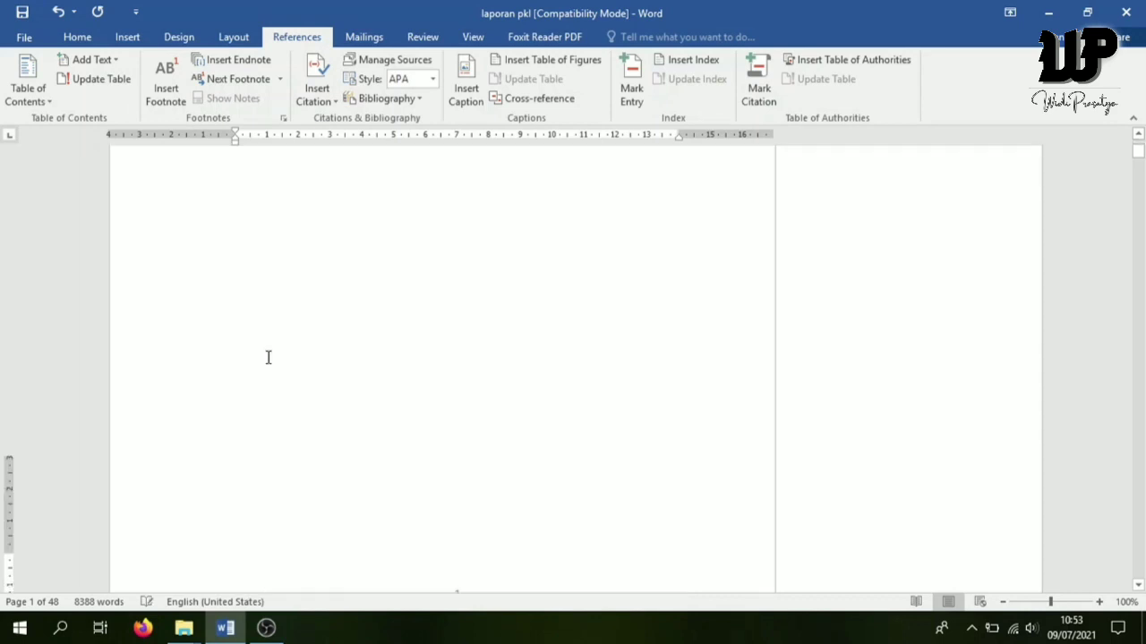
scroll(478, 473, up, 3)
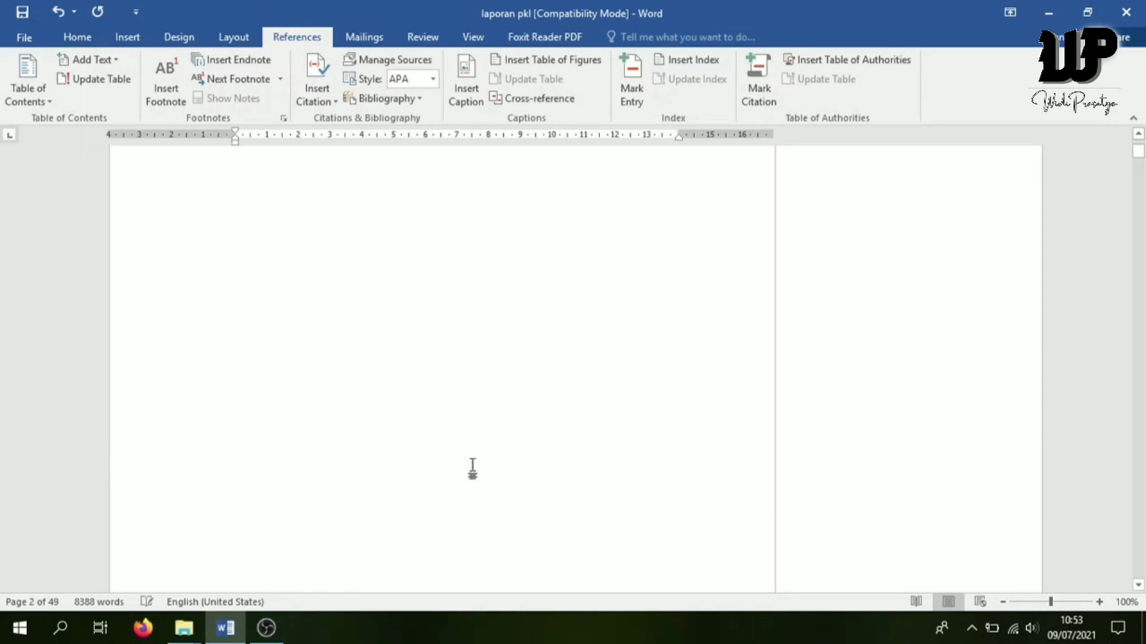
scroll(476, 465, down, 4)
scroll(475, 460, down, 2)
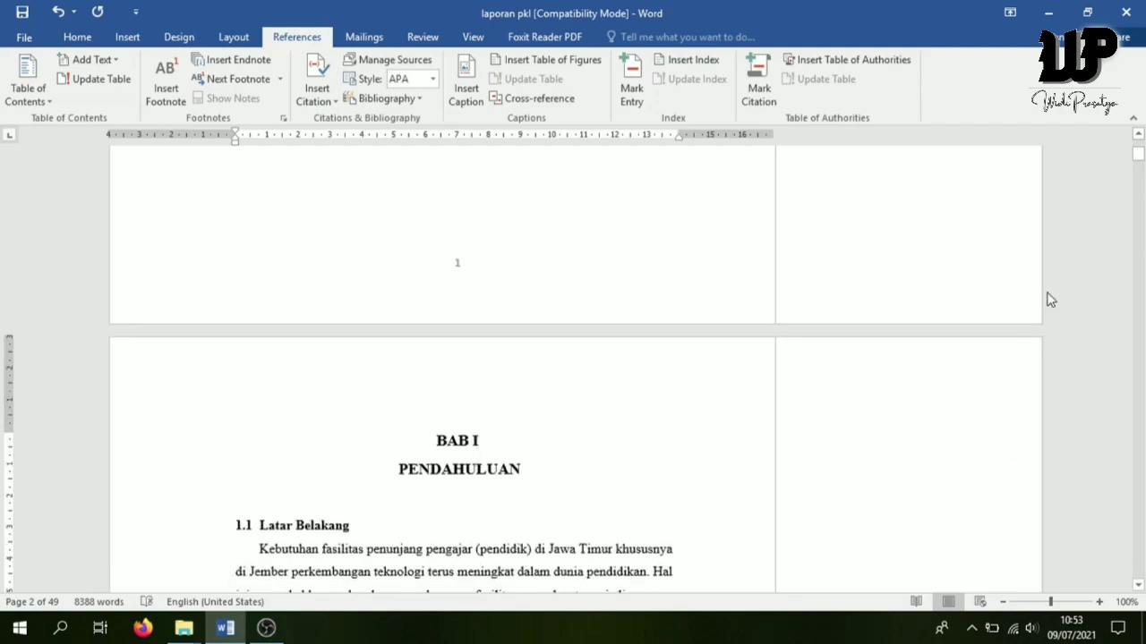
mouse_move(1139, 163)
mouse_down()
mouse_move(1140, 191)
mouse_move(1140, 146)
mouse_up()
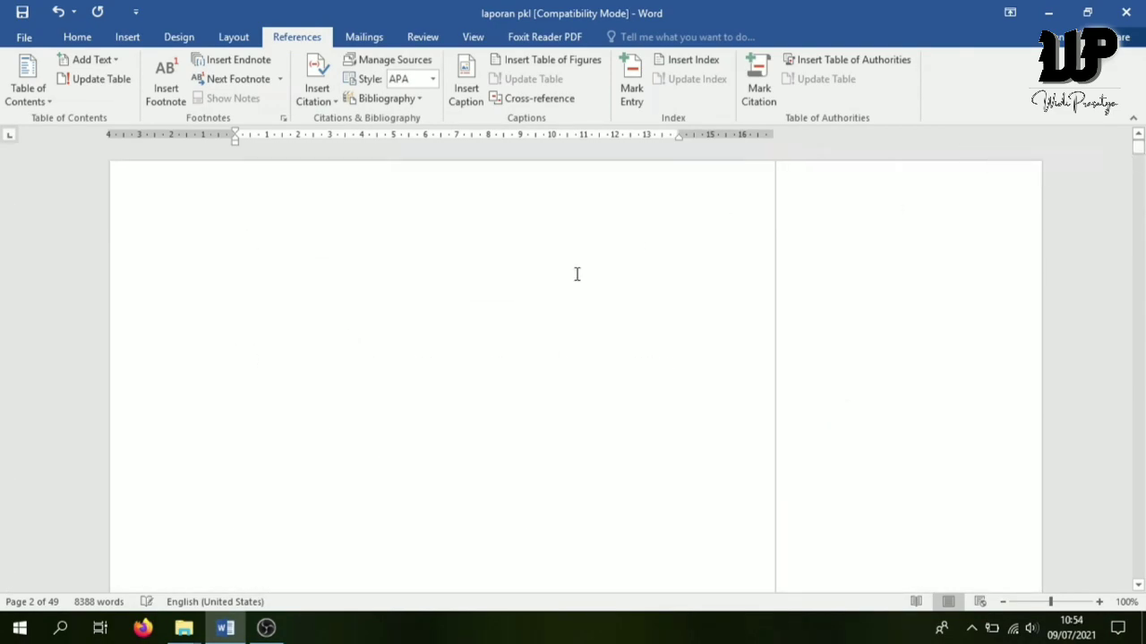
Insert a table of contents in the Automatic Table 1 layout on the empty page before "BAB I"
click(395, 311)
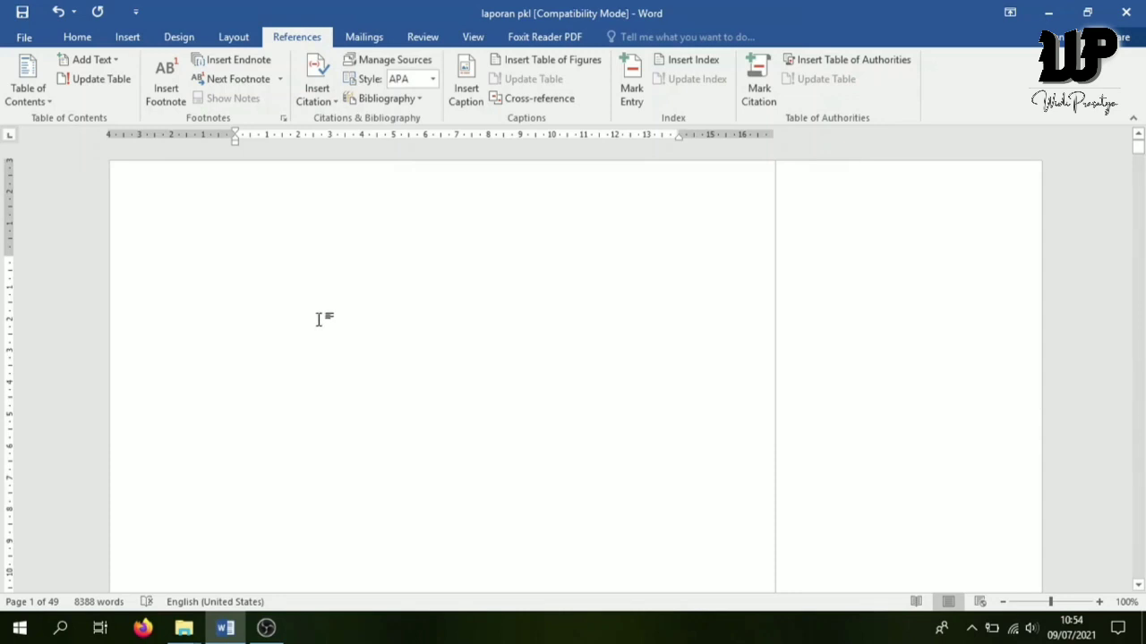
click(24, 39)
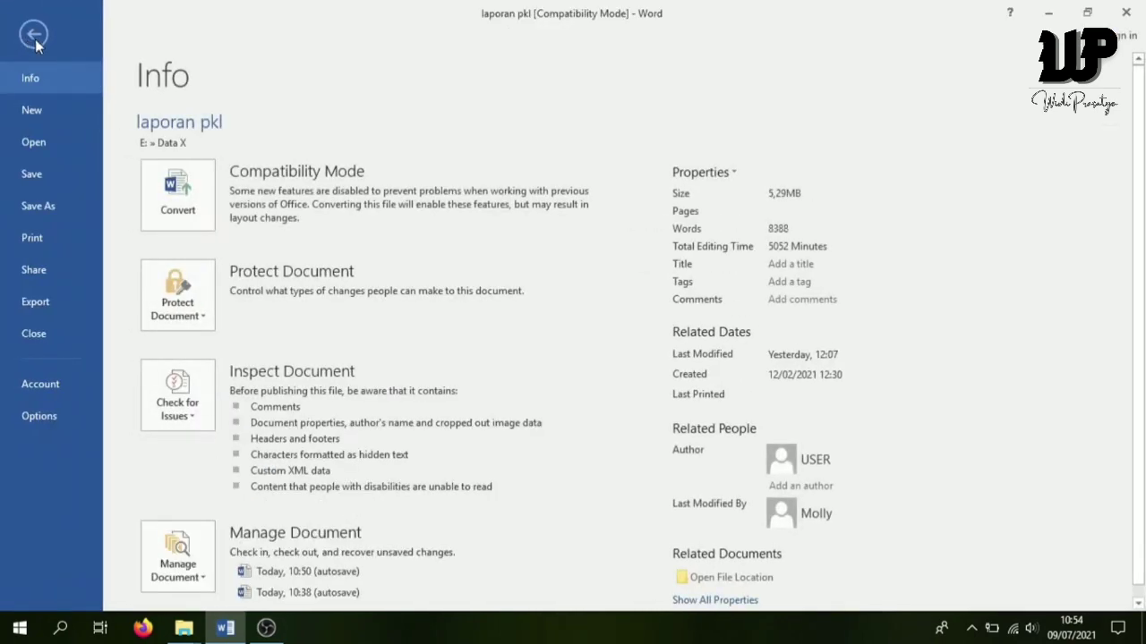
click(34, 37)
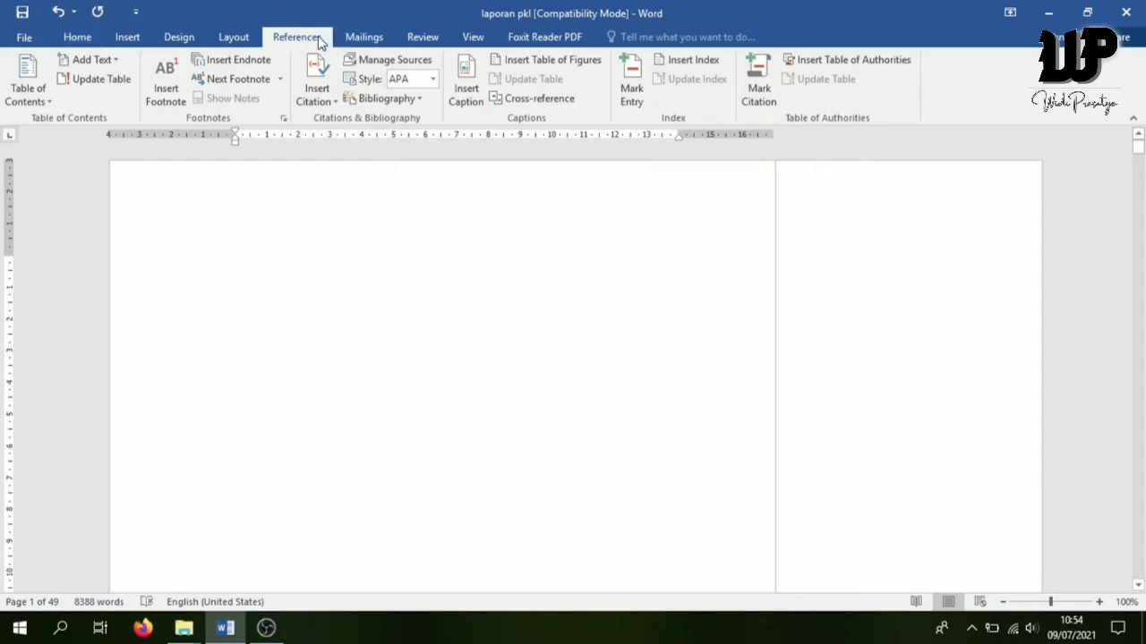
click(50, 106)
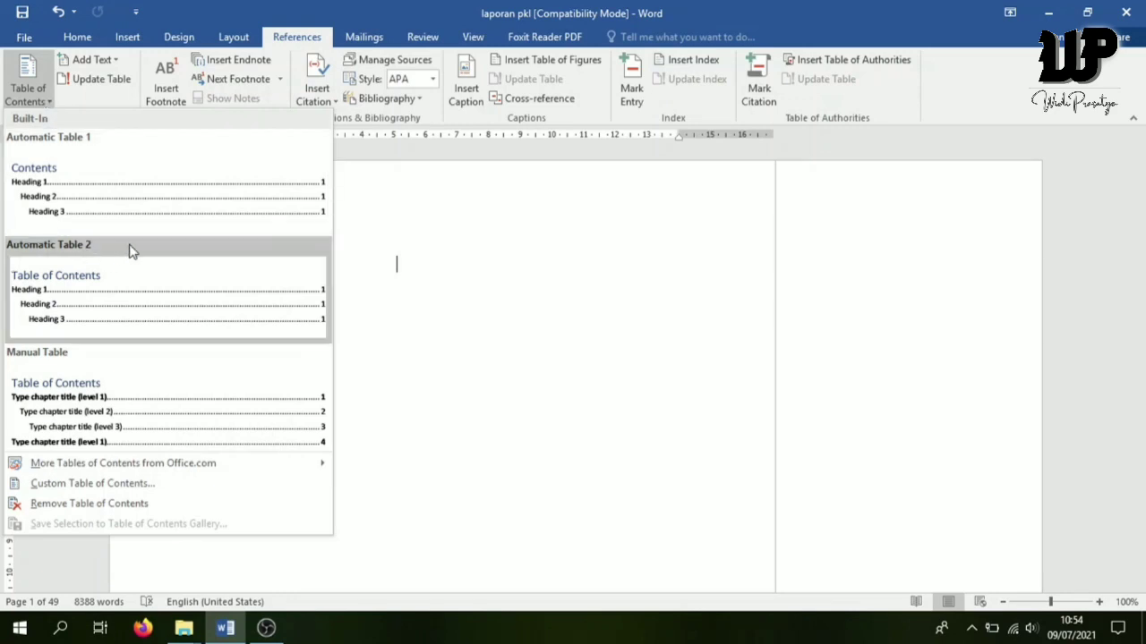
click(36, 207)
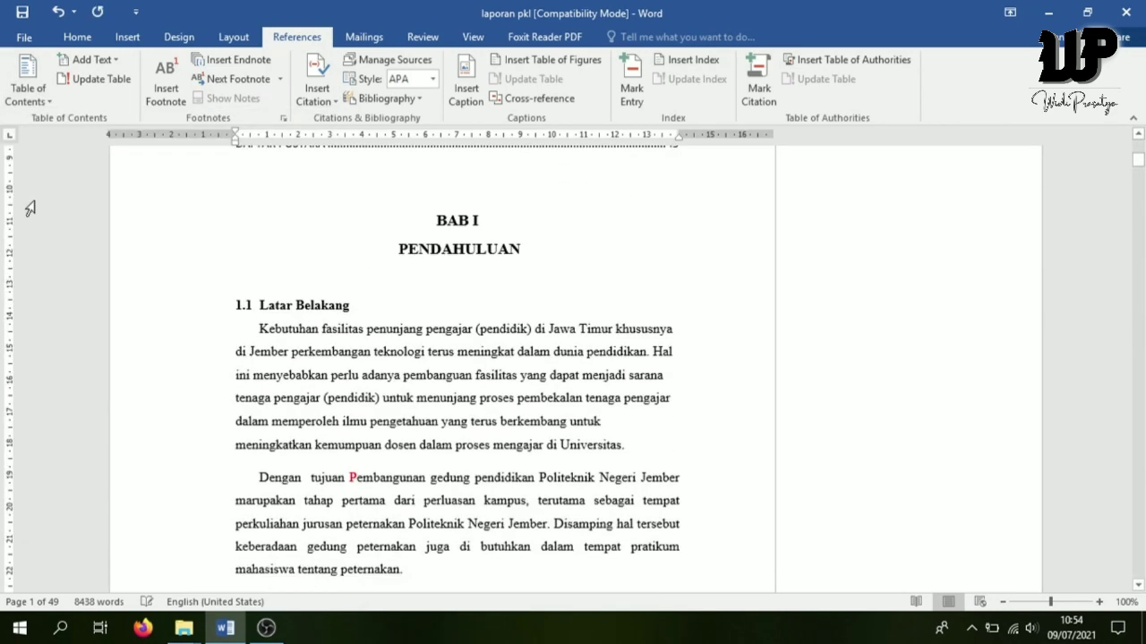
Start "BAB I" on a new page after the table of contents and remove the blank page in front of the table
scroll(512, 358, up, 2)
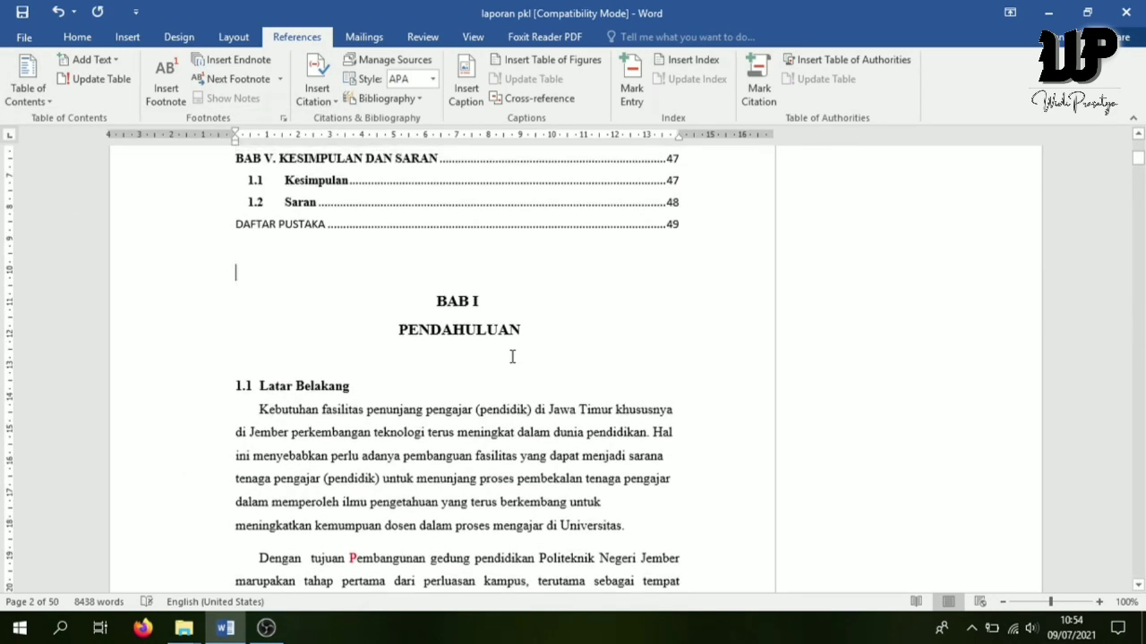
key(ctrl+Return)
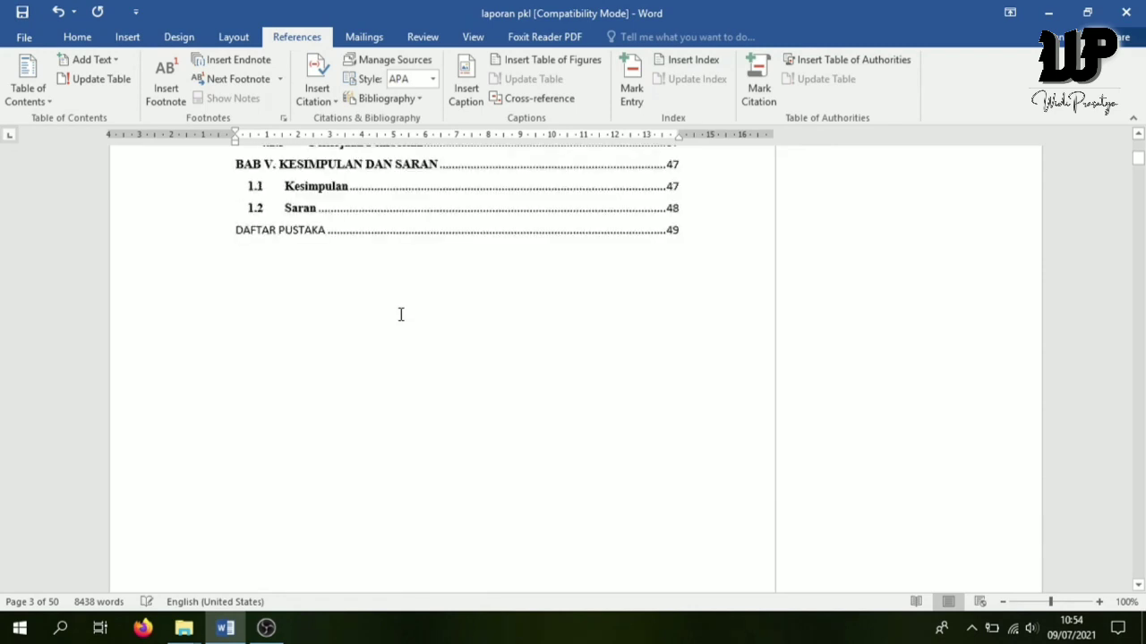
scroll(401, 314, up, 12)
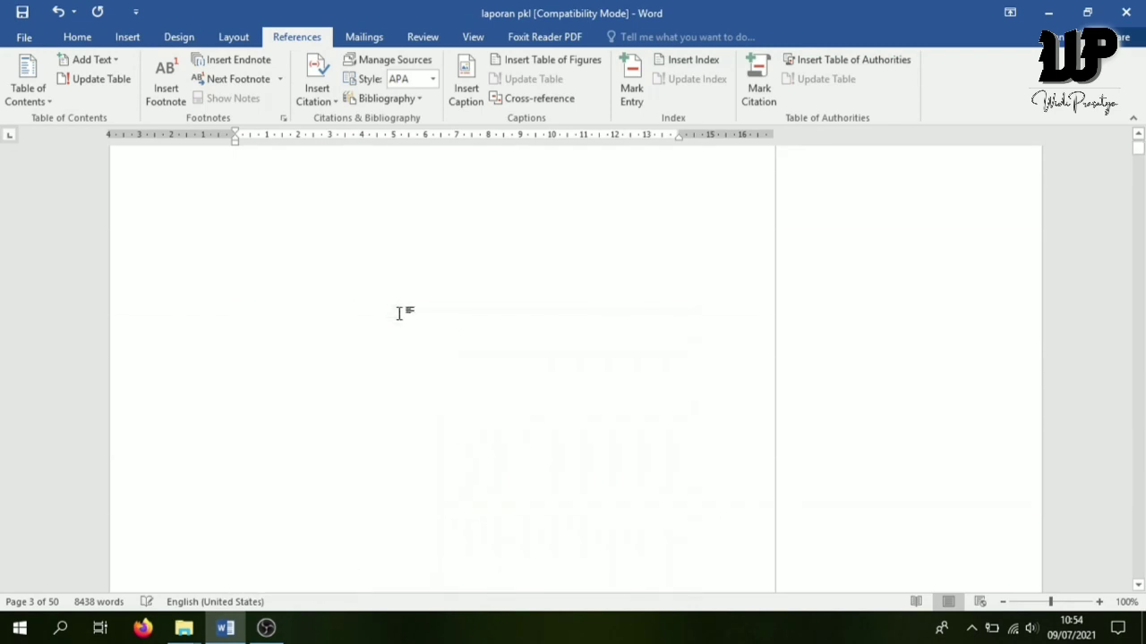
click(326, 265)
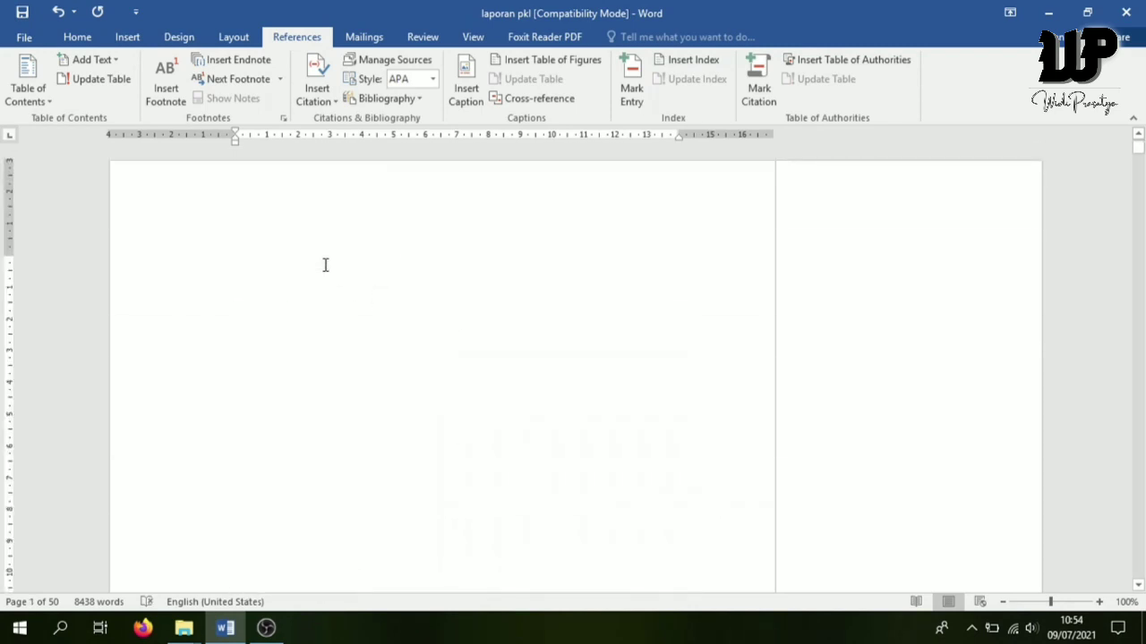
scroll(325, 265, down, 5)
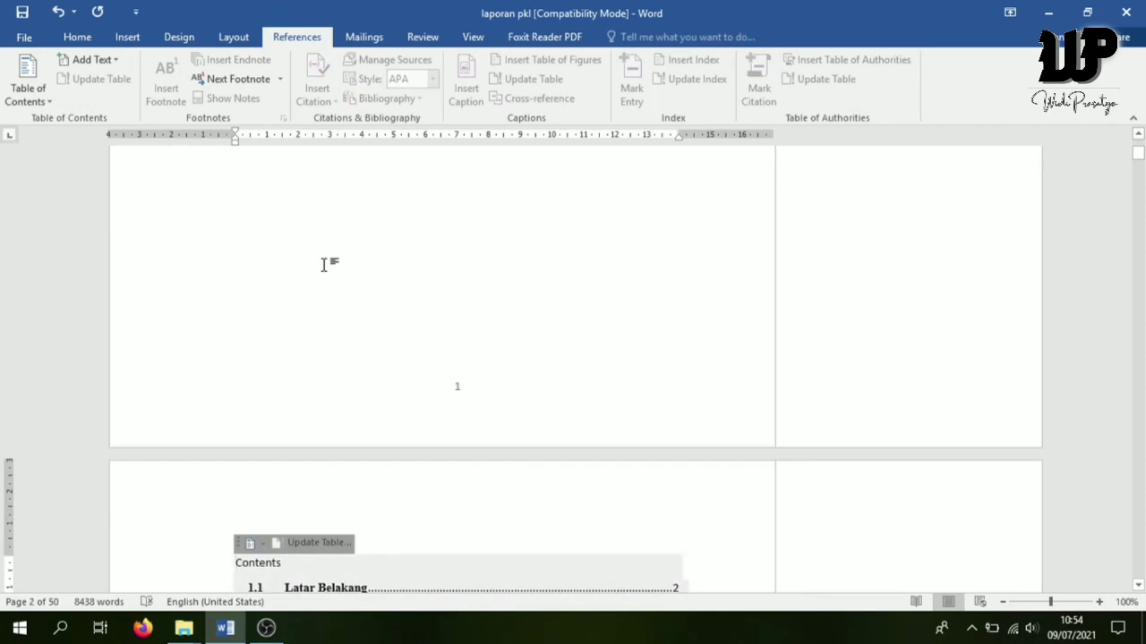
key(Down)
scroll(325, 265, up, 2)
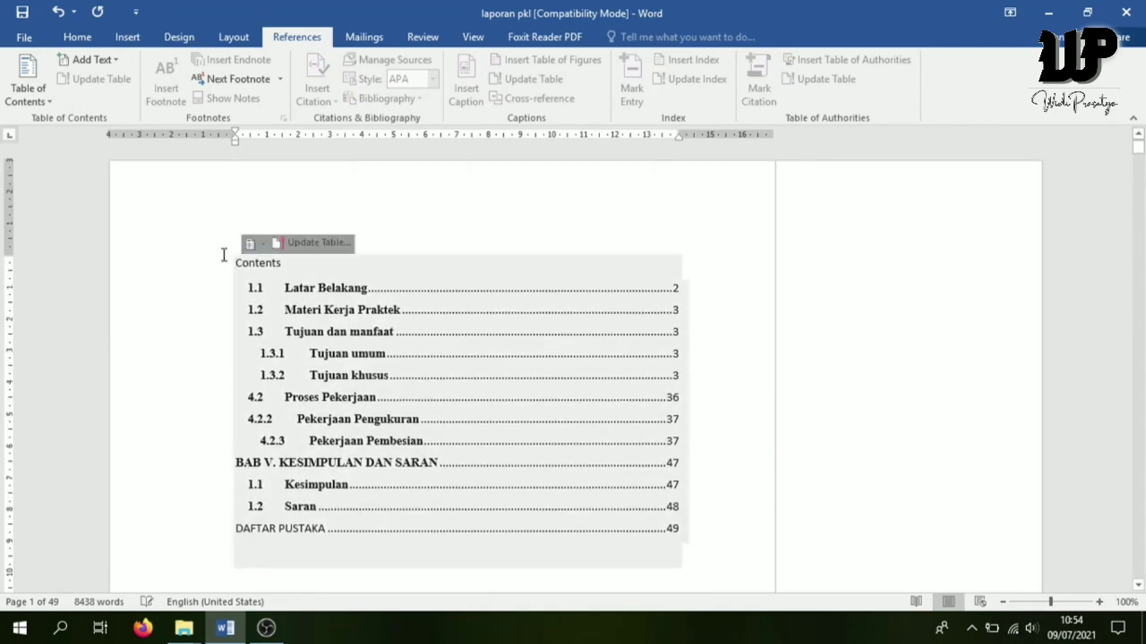
Replace the table of contents heading "Contents" with "DAFTAR ISI" and centre it
drag(237, 262, 294, 263)
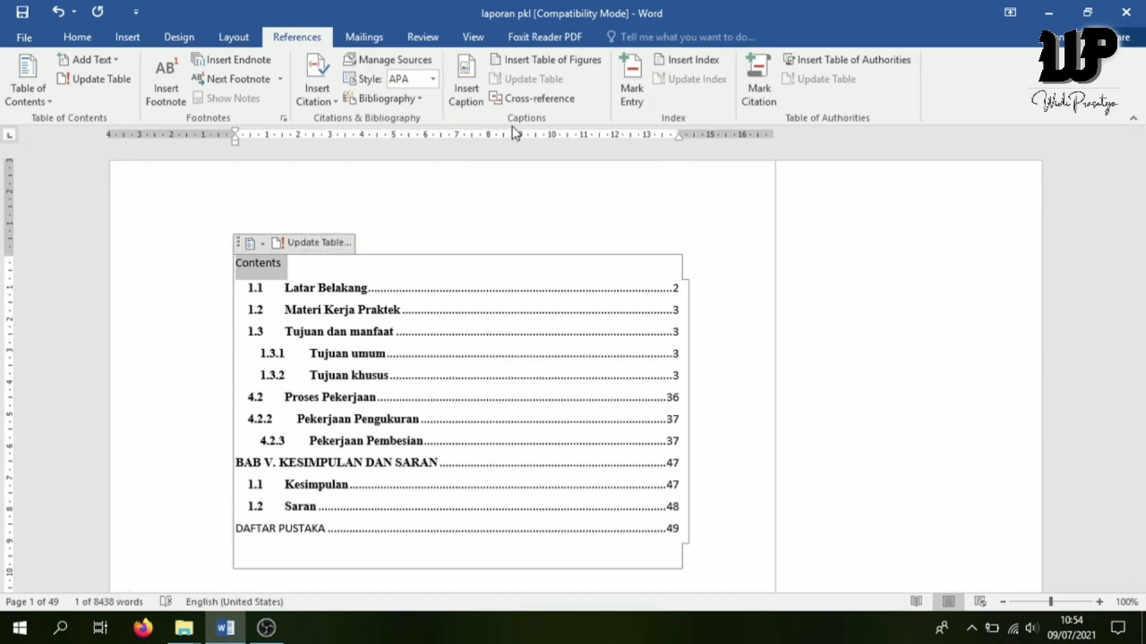
text(DAFTAR ISI)
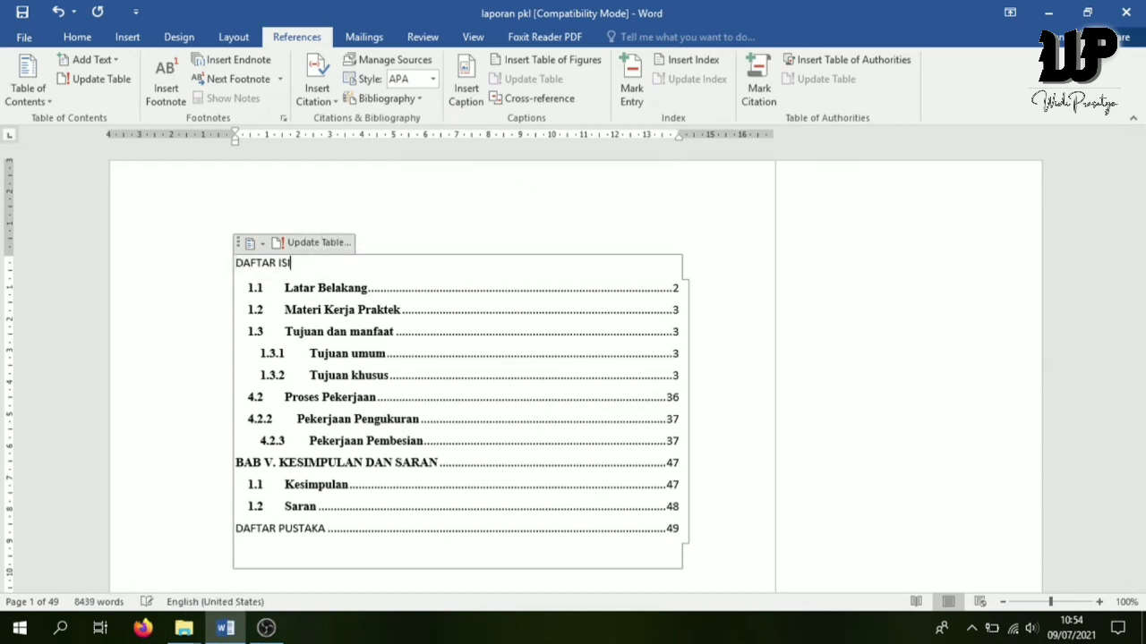
key(ctrl+e)
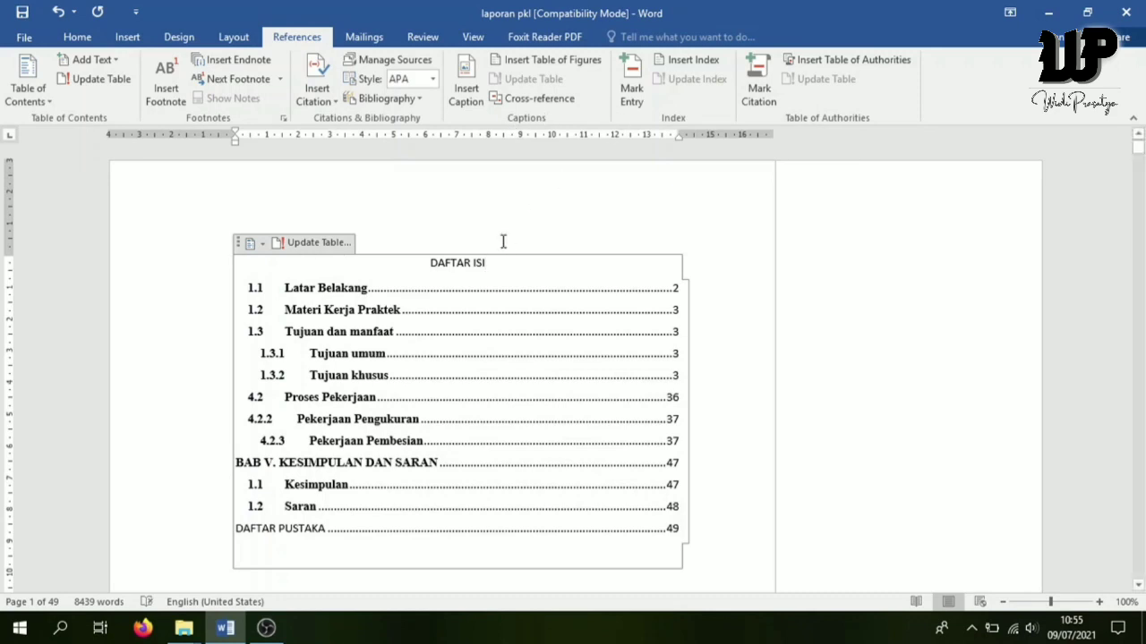
Enlarge the "DAFTAR ISI" heading by three points and make it bold
drag(428, 262, 488, 257)
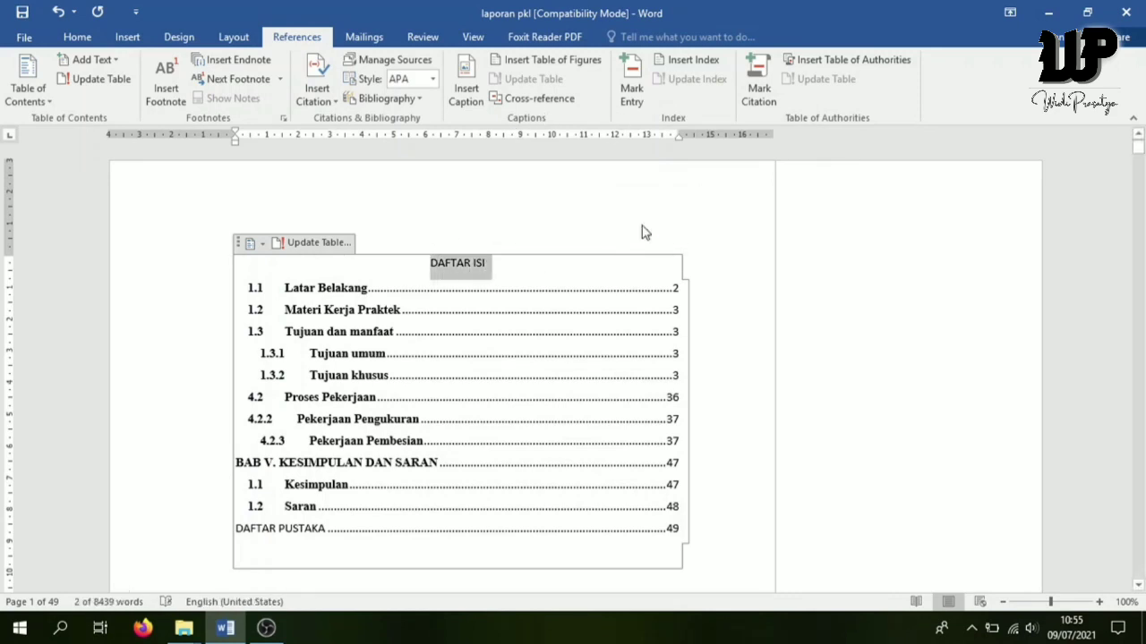
key(ctrl+bracketright)
key(ctrl+bracketright)
key(ctrl+bracketright)
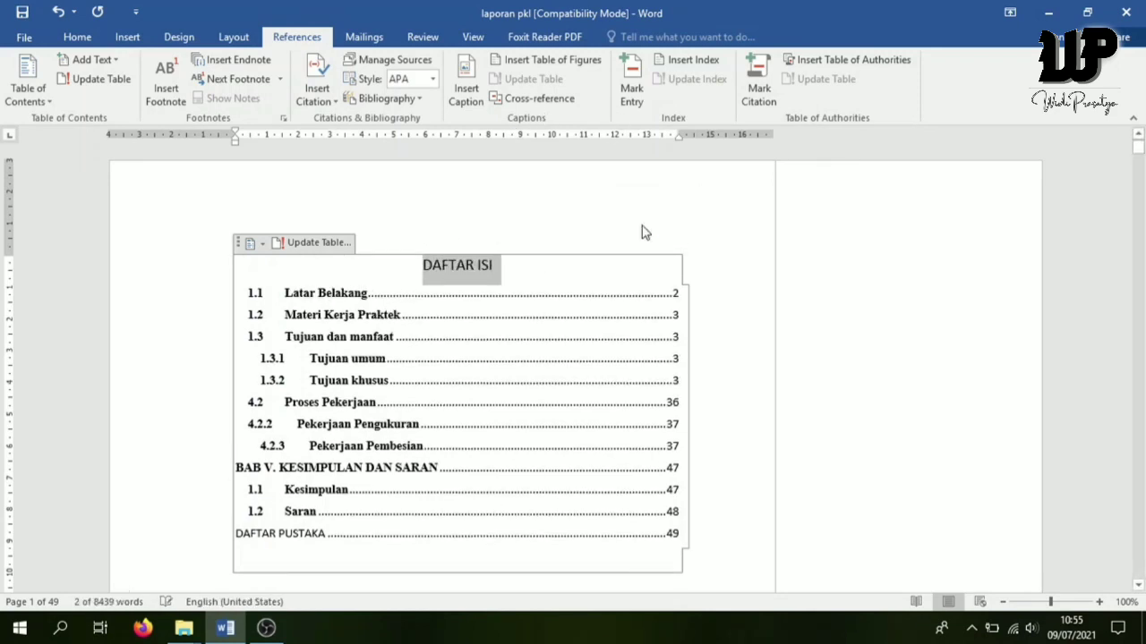
key(ctrl+b)
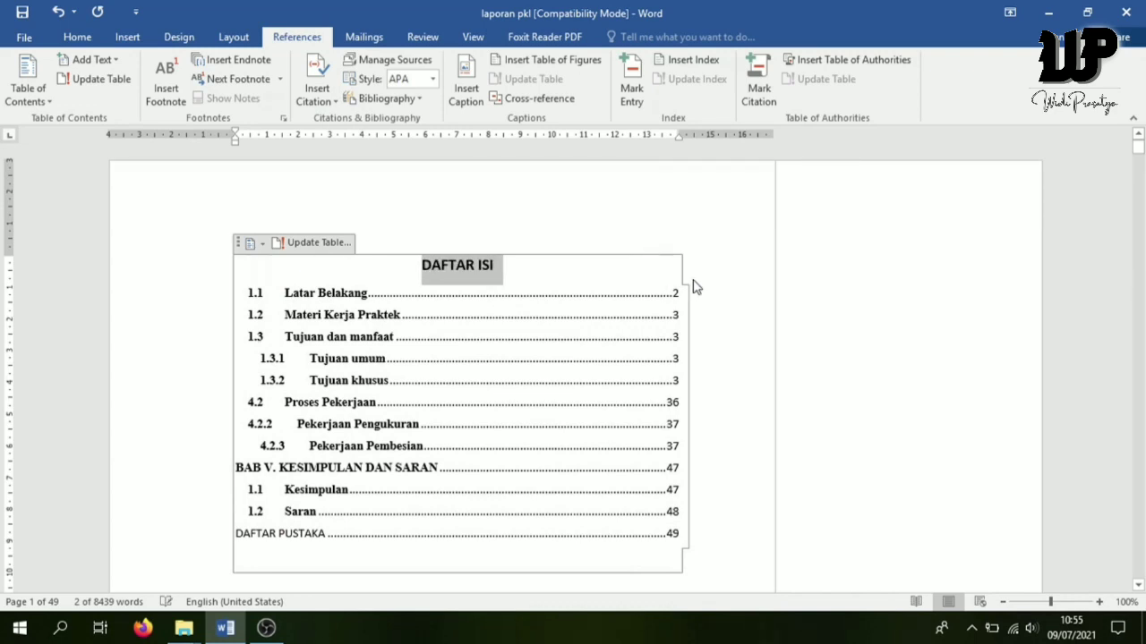
Add two empty lines between the "DAFTAR ISI" heading and the first table of contents entry
click(528, 265)
key(Return)
key(Return)
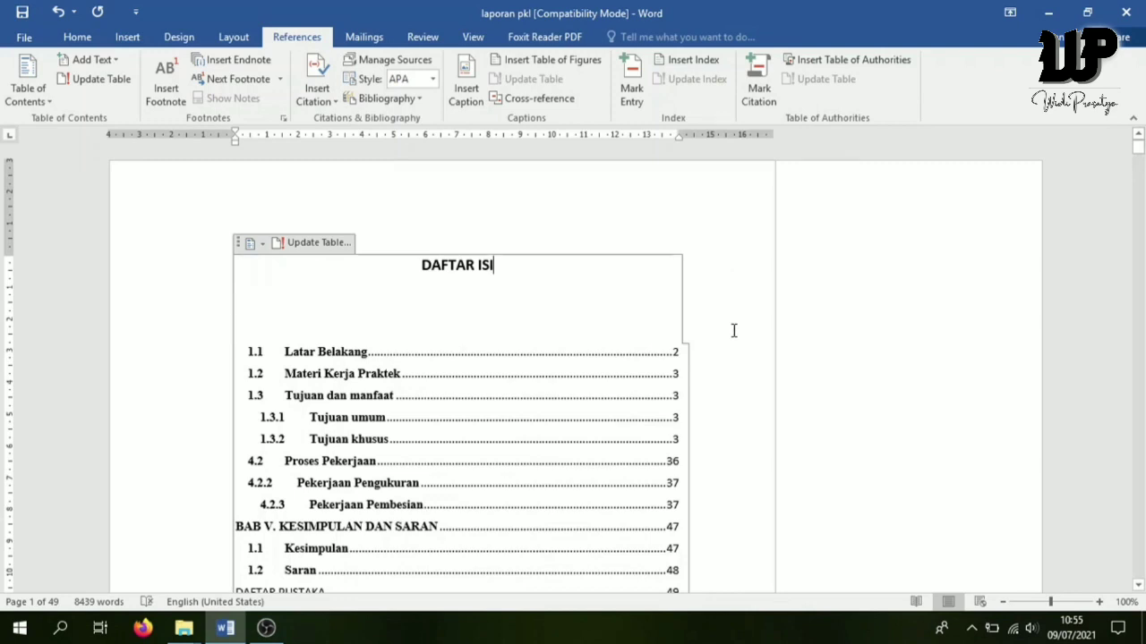
Examine the entries and page numbers in the table of contents and compare them with the numbered pages of "BAB I"
scroll(729, 376, down, 2)
click(594, 481)
scroll(466, 485, up, 1)
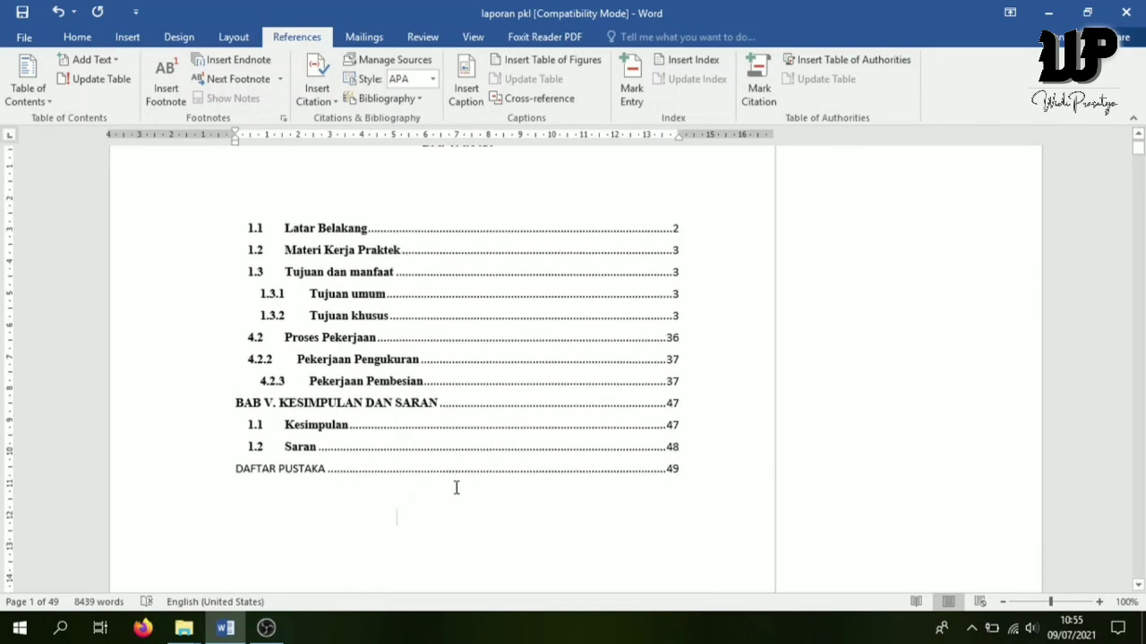
scroll(455, 486, up, 1)
scroll(455, 486, down, 2)
drag(235, 391, 324, 388)
click(305, 405)
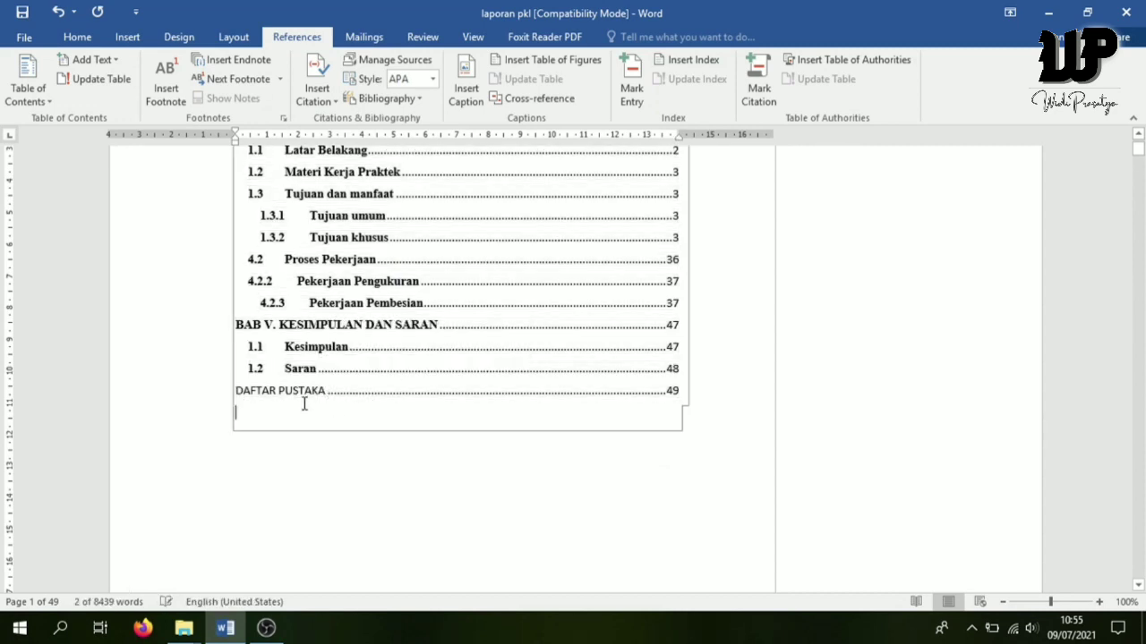
click(396, 438)
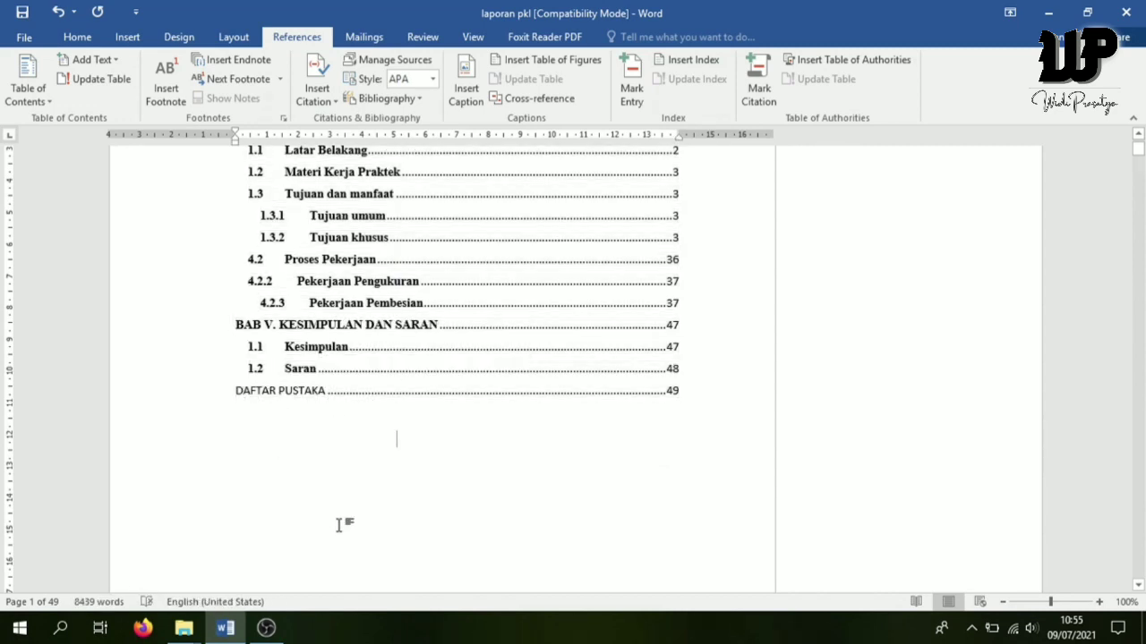
scroll(340, 525, up, 4)
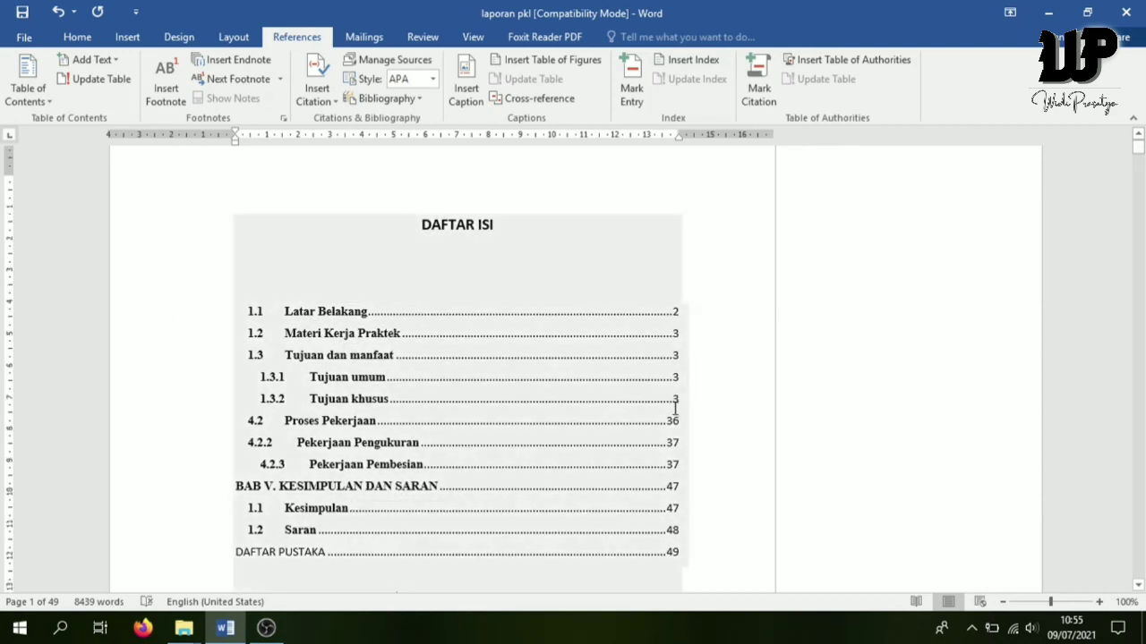
scroll(667, 340, down, 2)
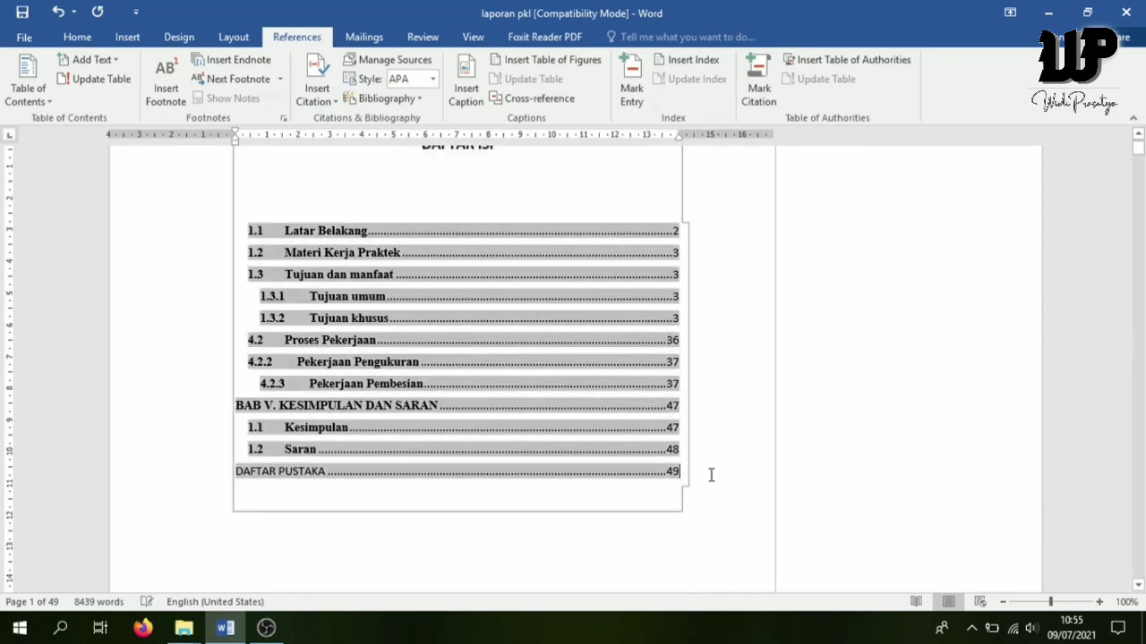
scroll(742, 474, down, 15)
scroll(744, 473, up, 1)
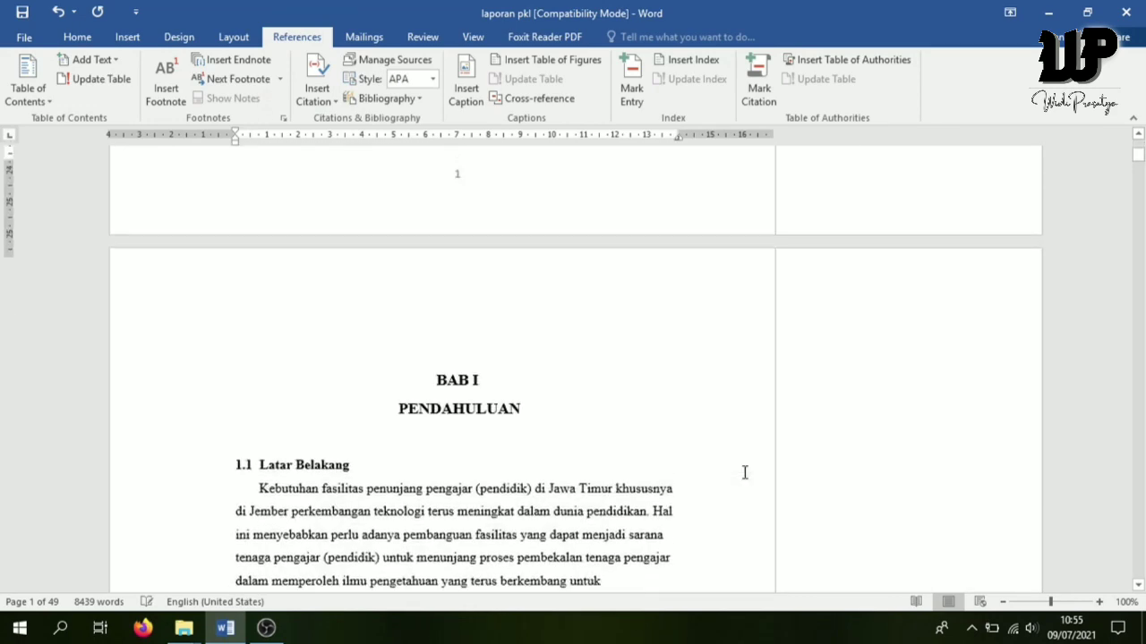
scroll(618, 422, down, 10)
scroll(577, 410, down, 6)
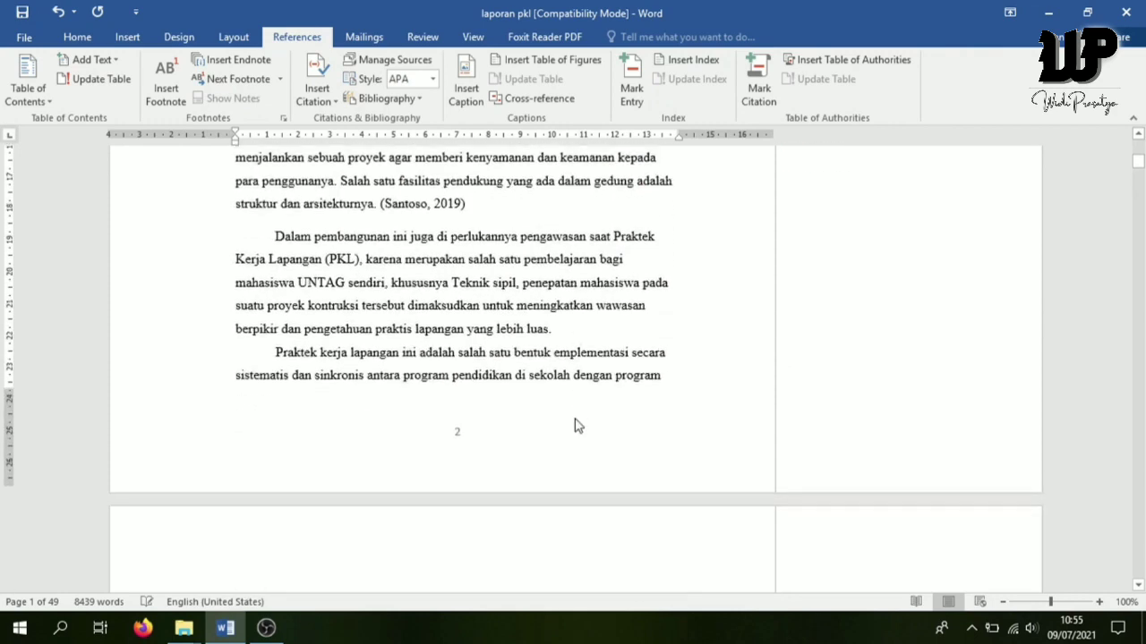
Return to the "DAFTAR ISI" page and review the table of contents entries down to "DAFTAR PUSTAKA"
scroll(805, 333, up, 12)
scroll(805, 333, up, 4)
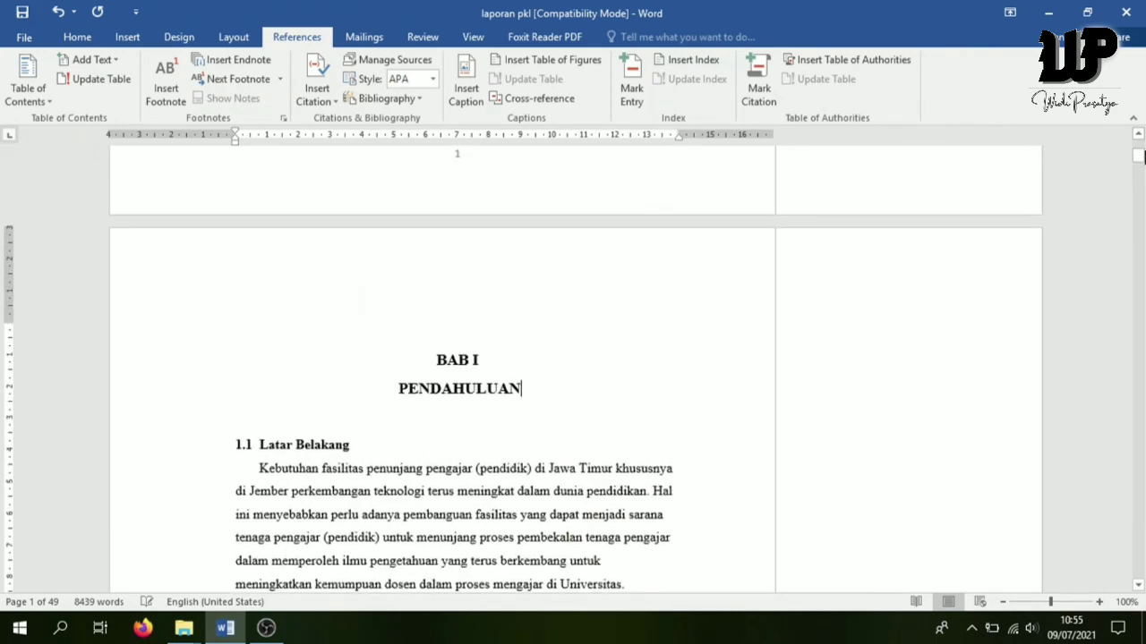
scroll(757, 306, up, 20)
click(757, 305)
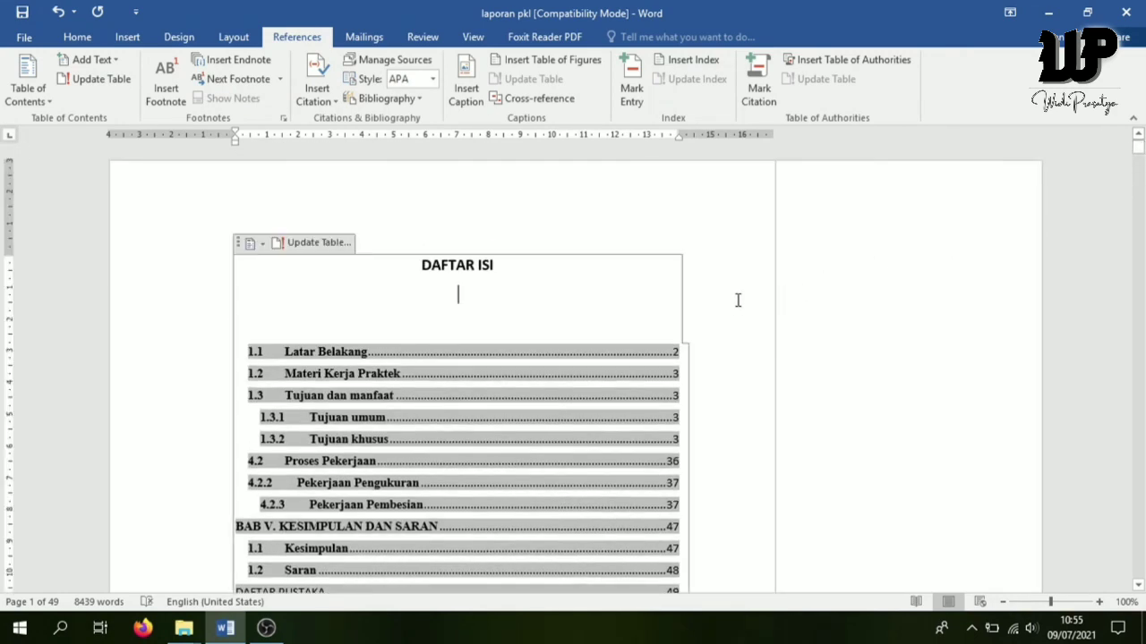
click(746, 383)
scroll(711, 501, down, 3)
click(714, 539)
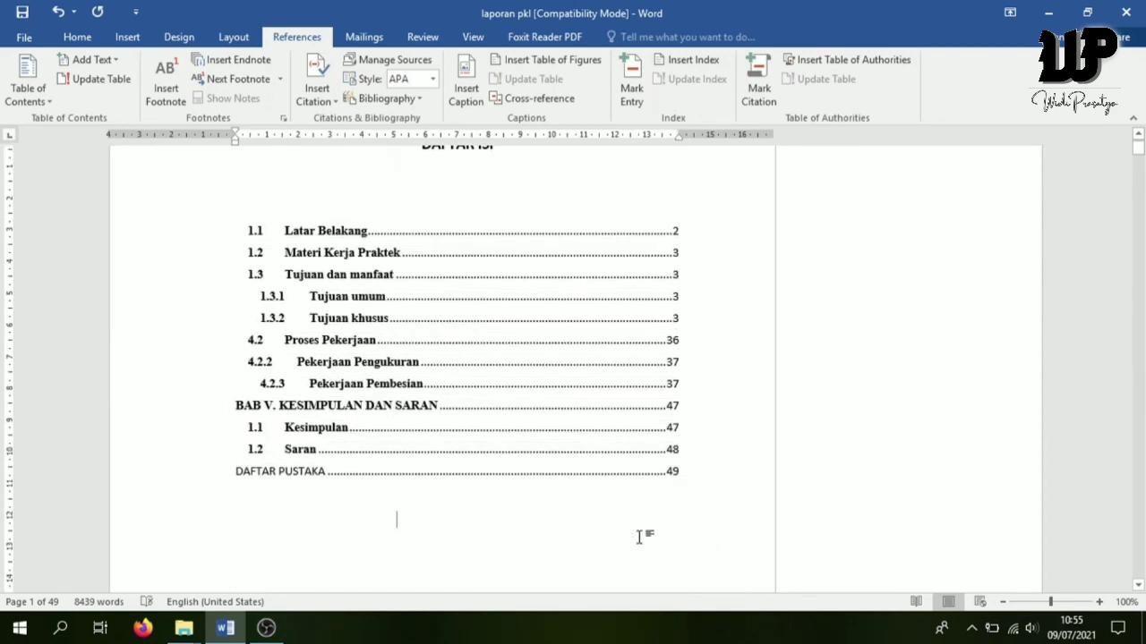
click(476, 502)
click(553, 548)
Insert a page break after item 5 of the "Saran" list, before the "DAFTAR PUSTAKA" page, and remove the list number on the new page
drag(1138, 149, 1134, 580)
drag(1135, 578, 1134, 570)
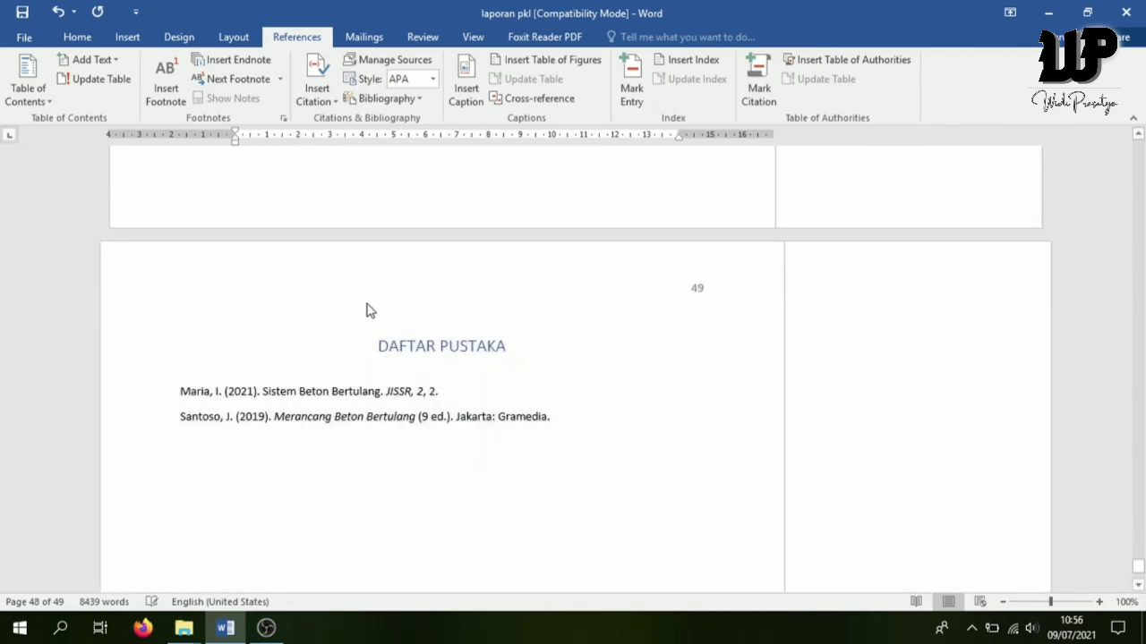
click(368, 308)
scroll(367, 296, up, 4)
scroll(368, 296, up, 5)
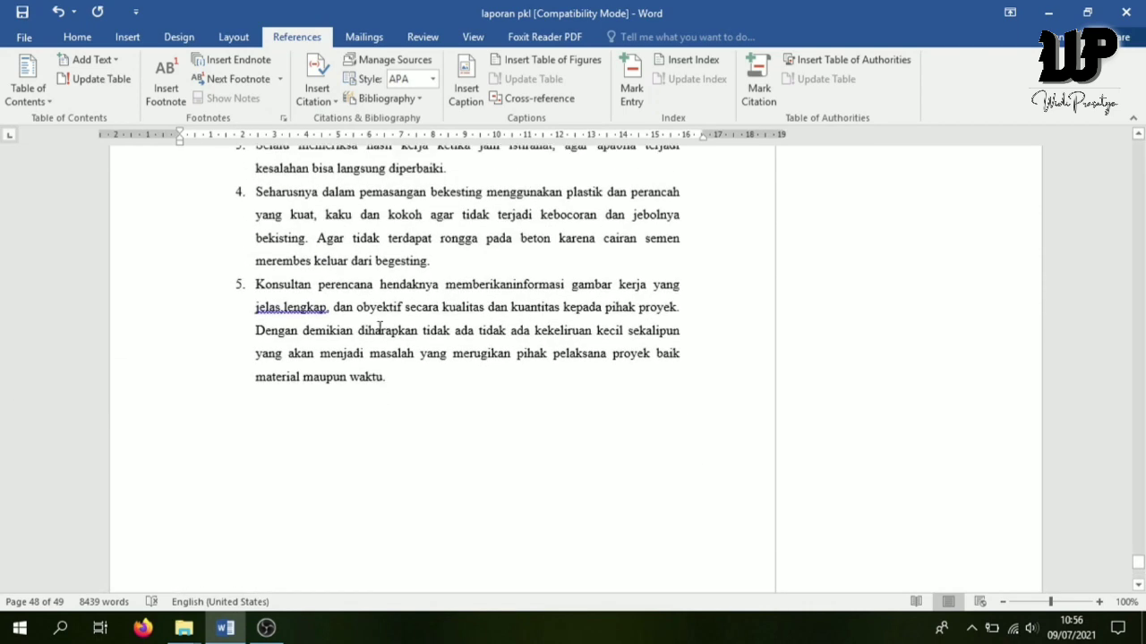
click(409, 398)
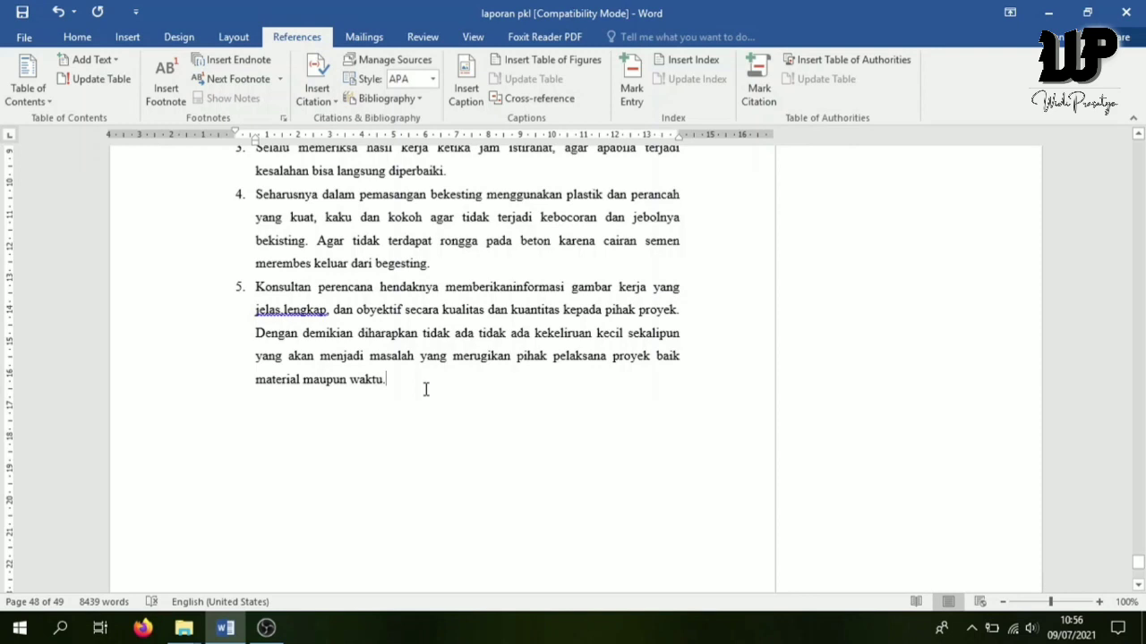
key(ctrl+Return)
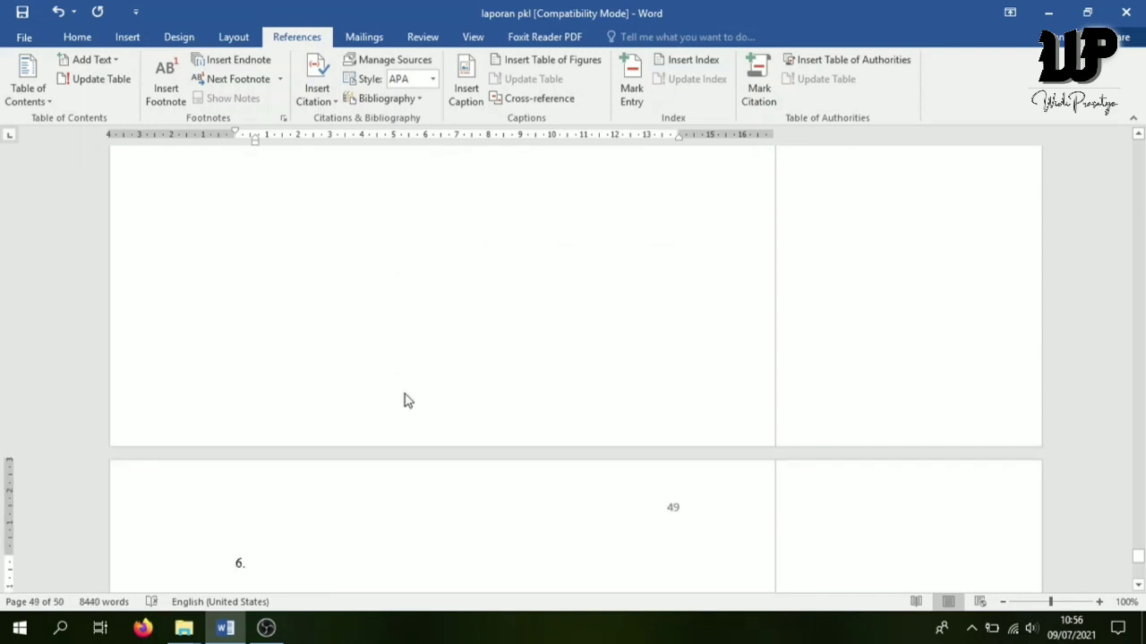
key(BackSpace)
scroll(404, 401, down, 5)
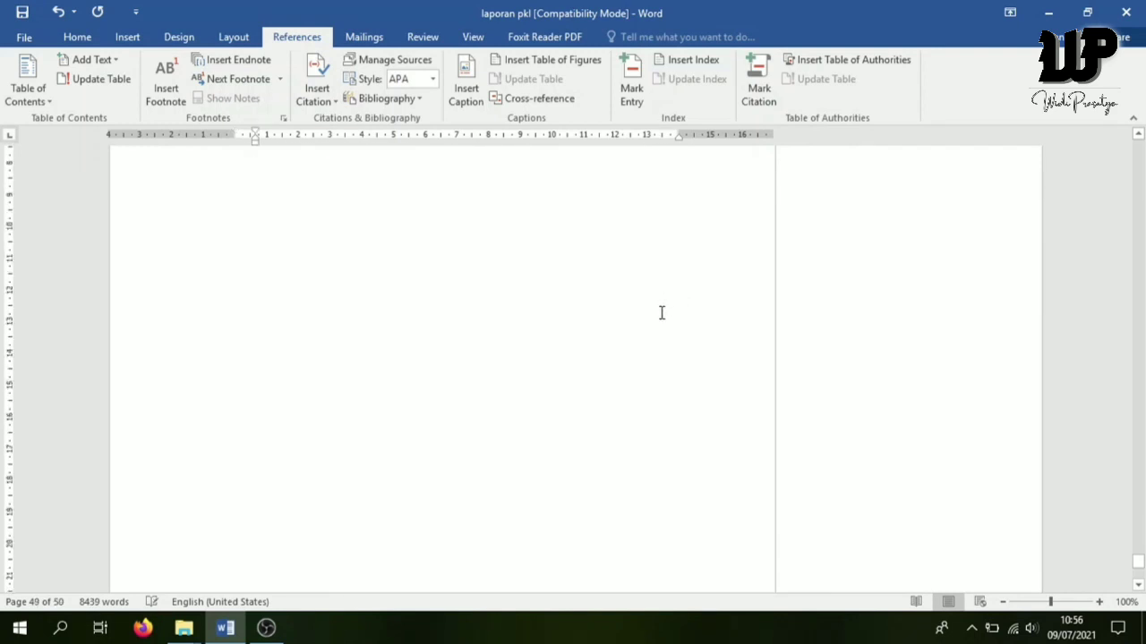
scroll(662, 313, down, 6)
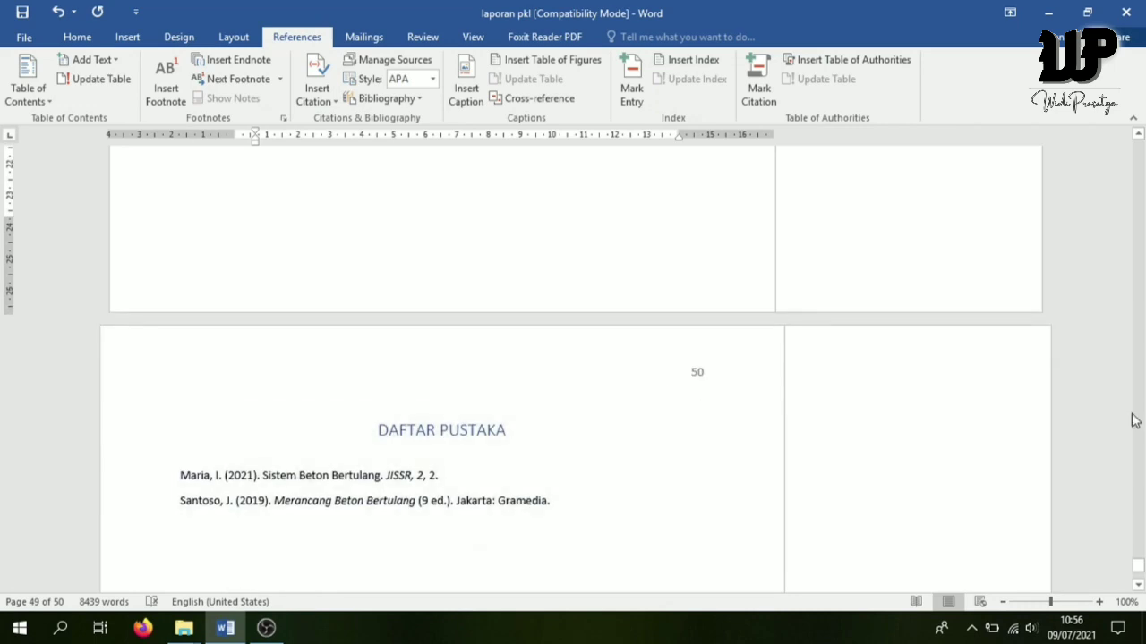
Update the "DAFTAR ISI" table of contents using the page-numbers-only option and check the "DAFTAR PUSTAKA" entry
scroll(880, 374, up, 8)
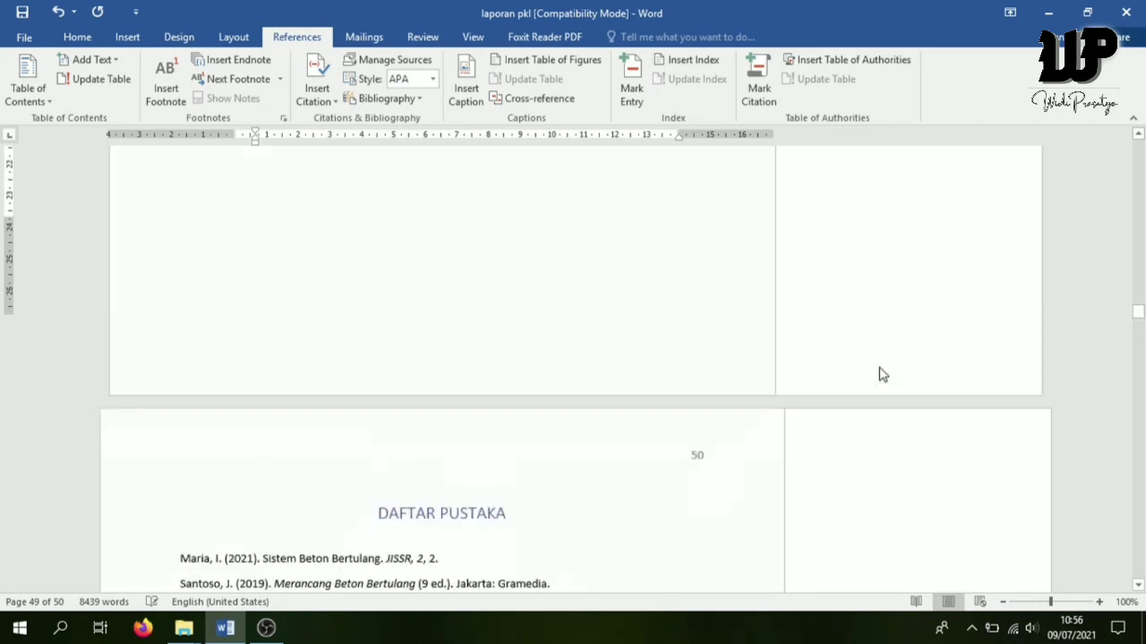
scroll(658, 457, down, 3)
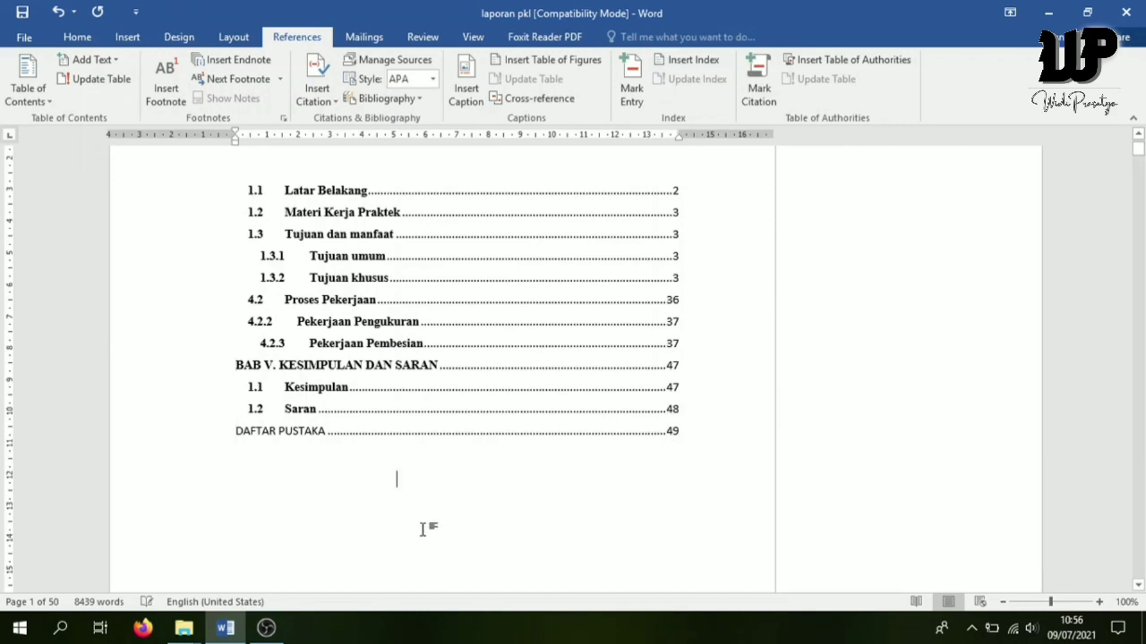
scroll(425, 501, up, 3)
click(352, 406)
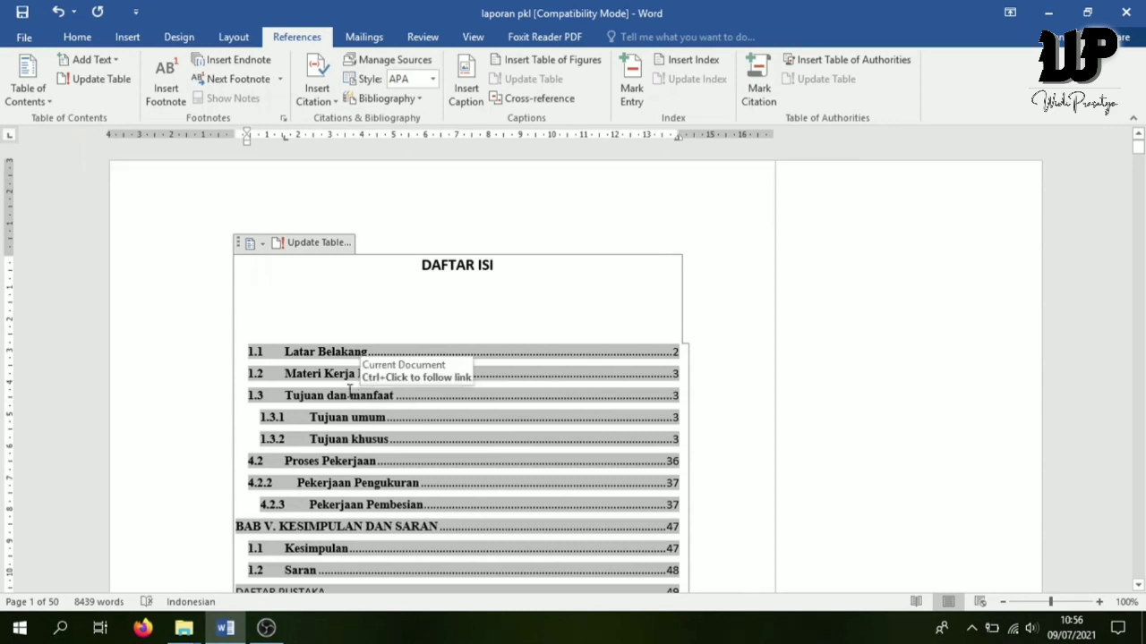
click(305, 248)
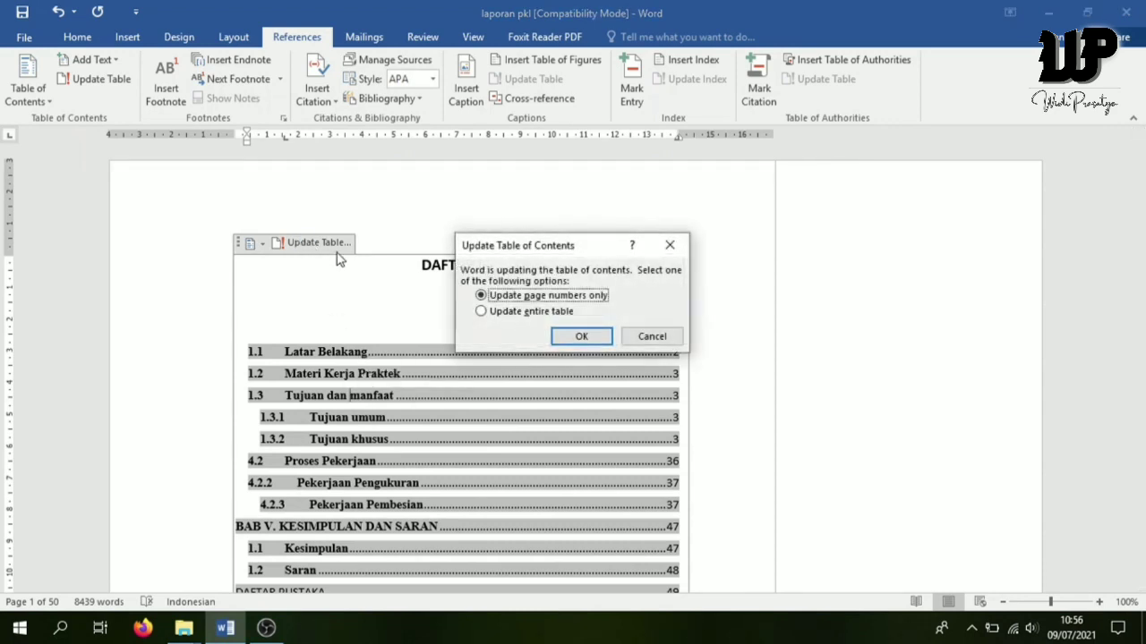
click(593, 340)
scroll(729, 350, down, 3)
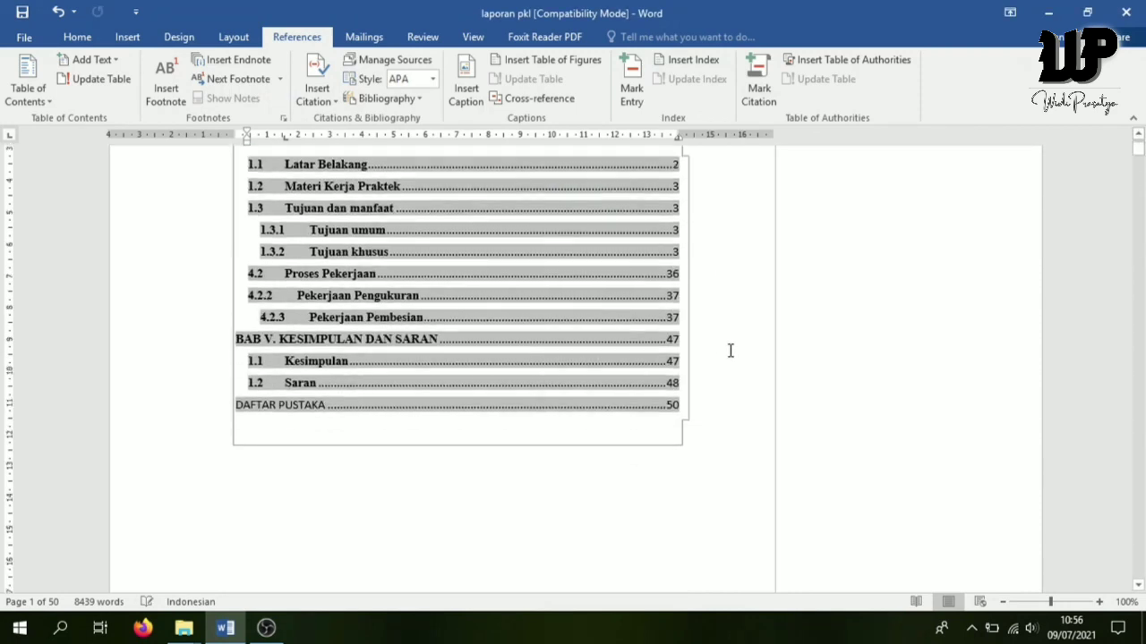
click(701, 473)
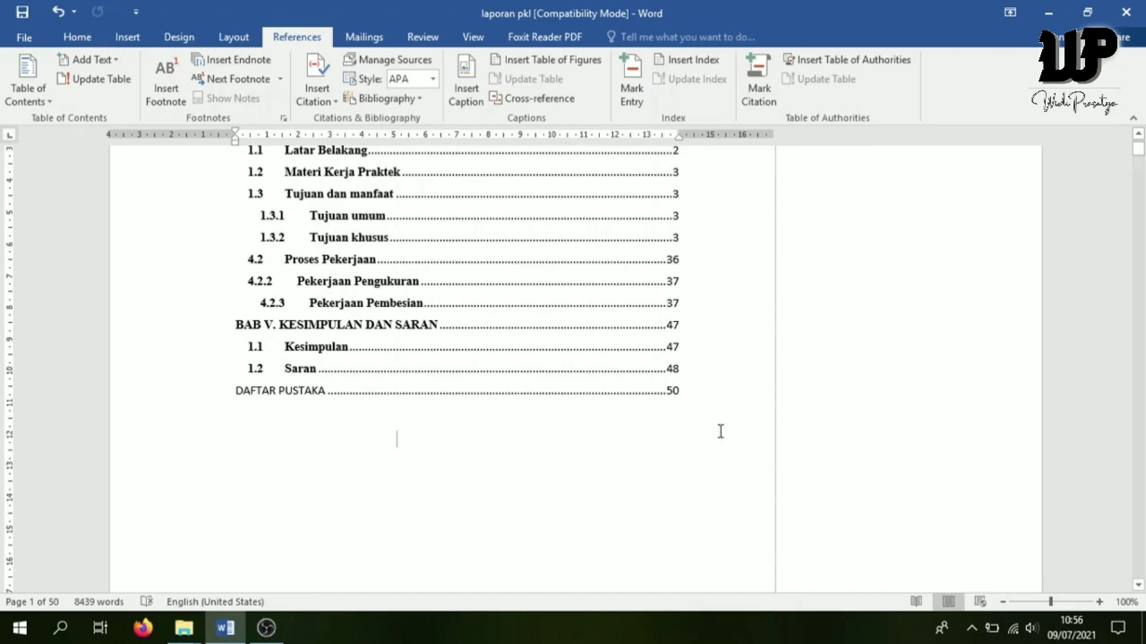
Compare the page number on the "DAFTAR PUSTAKA" page with its table of contents entry
drag(1137, 151, 1143, 567)
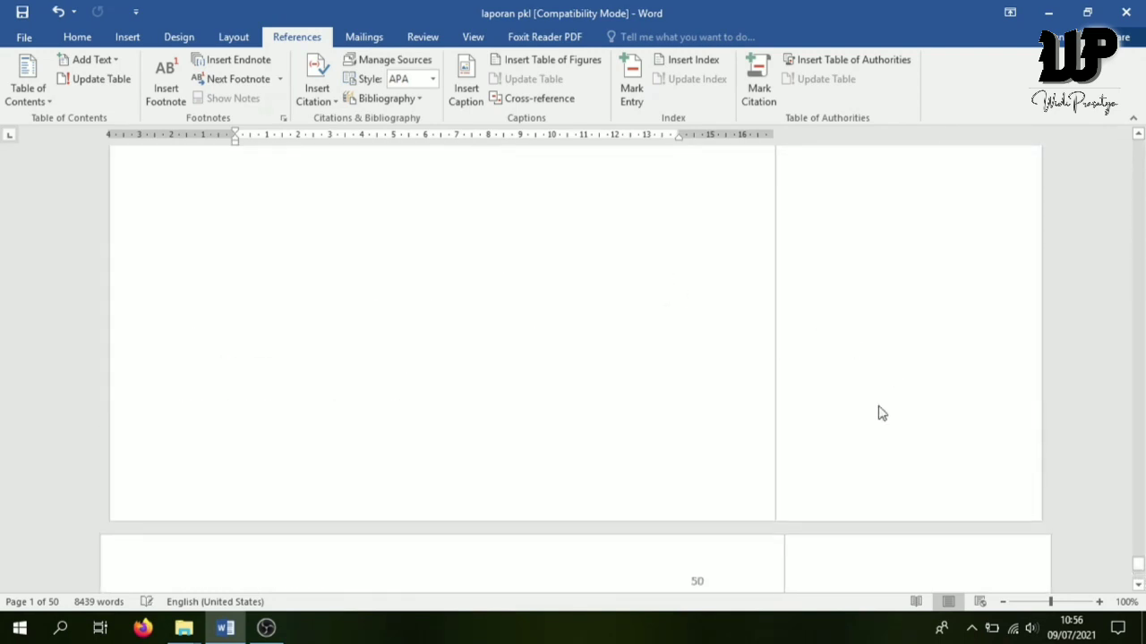
scroll(850, 419, down, 8)
click(456, 483)
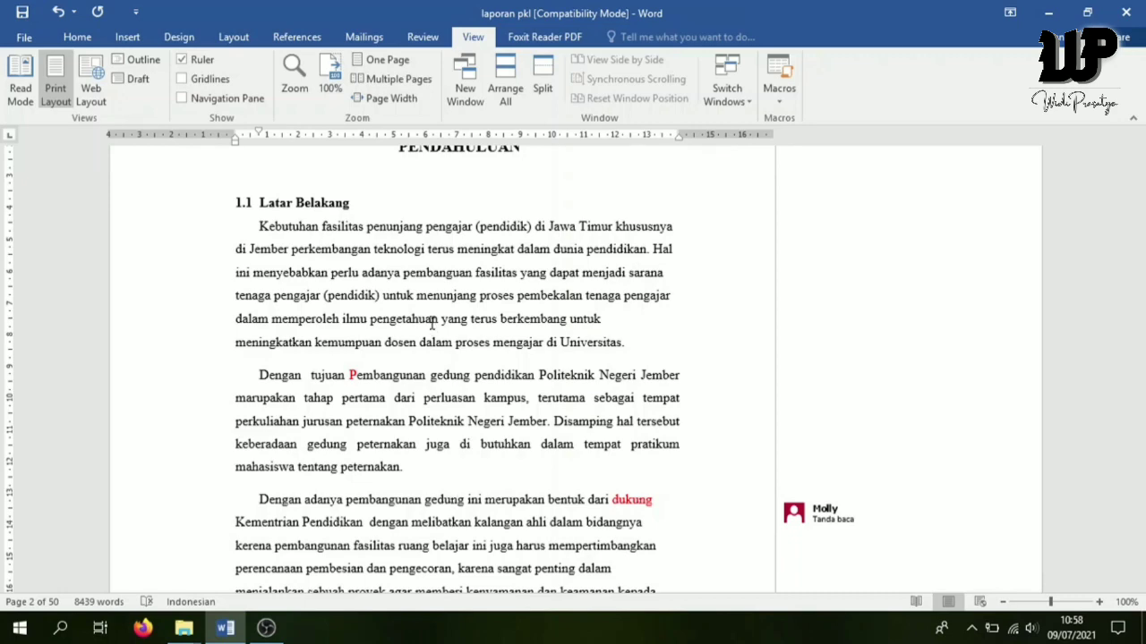
drag(1140, 165, 1141, 156)
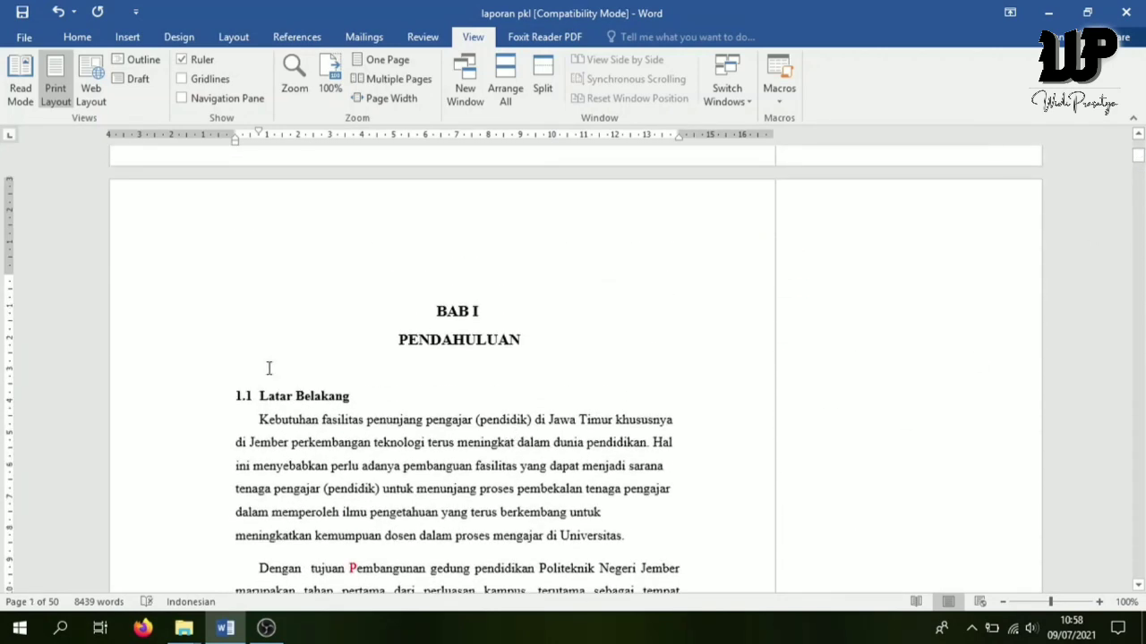
click(24, 38)
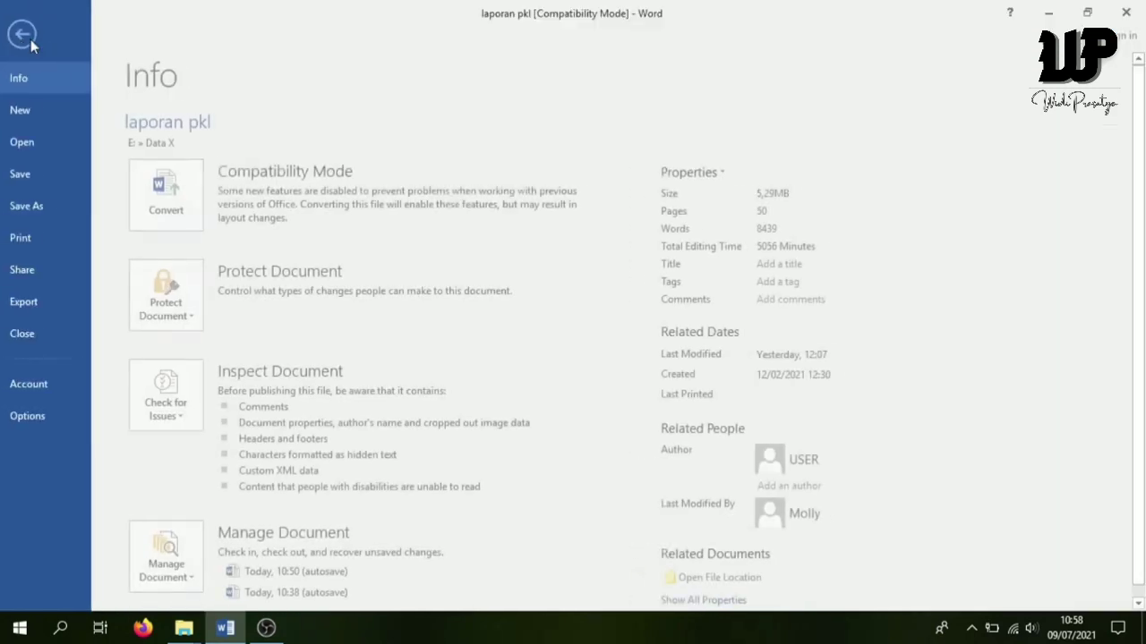
click(33, 34)
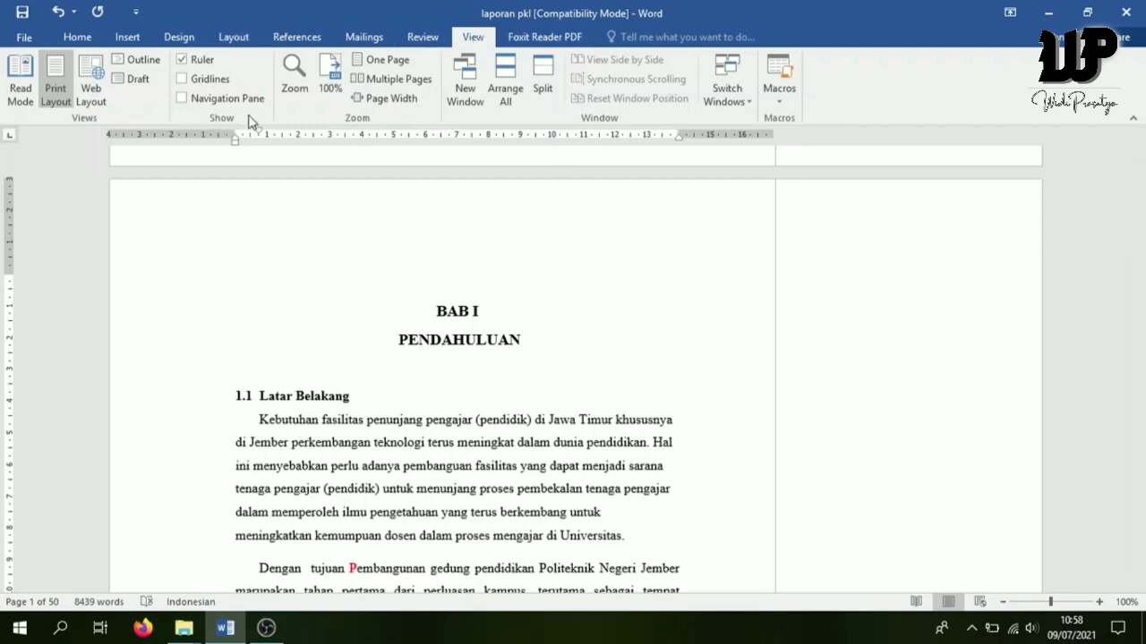
click(183, 100)
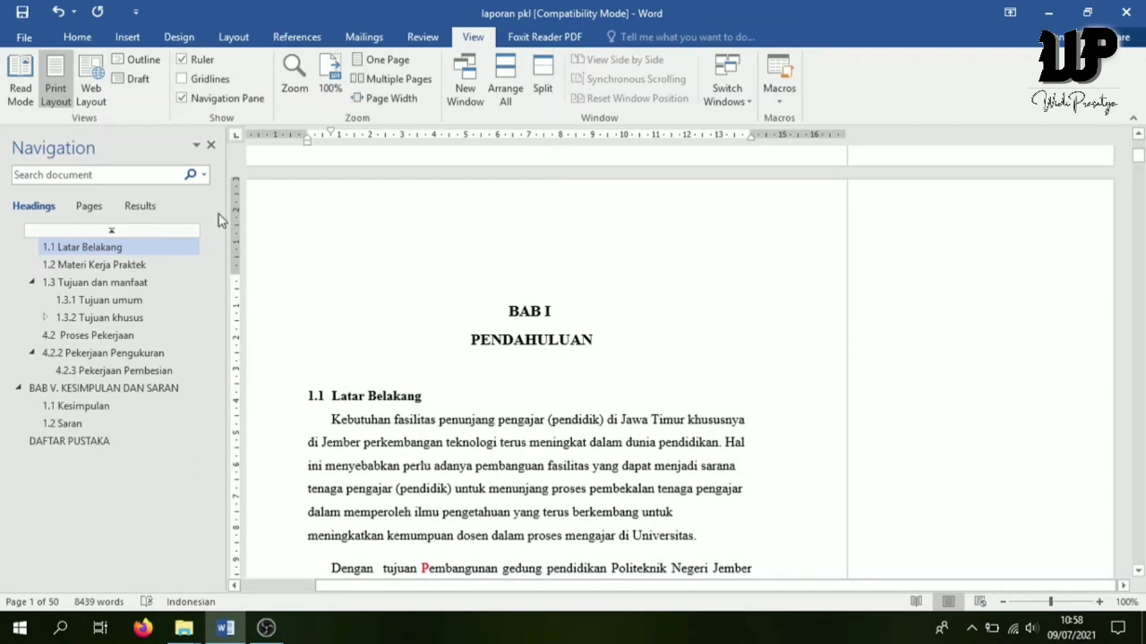
click(182, 99)
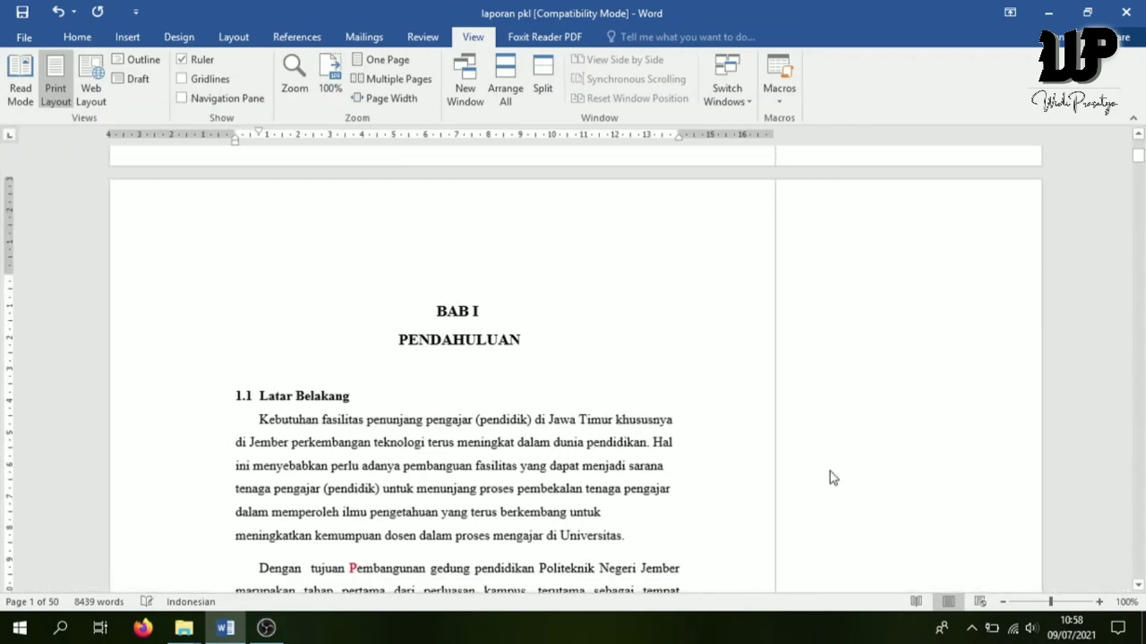
Display the Navigation pane with the list of document headings beside the "BAB I" page
key(ctrl+f)
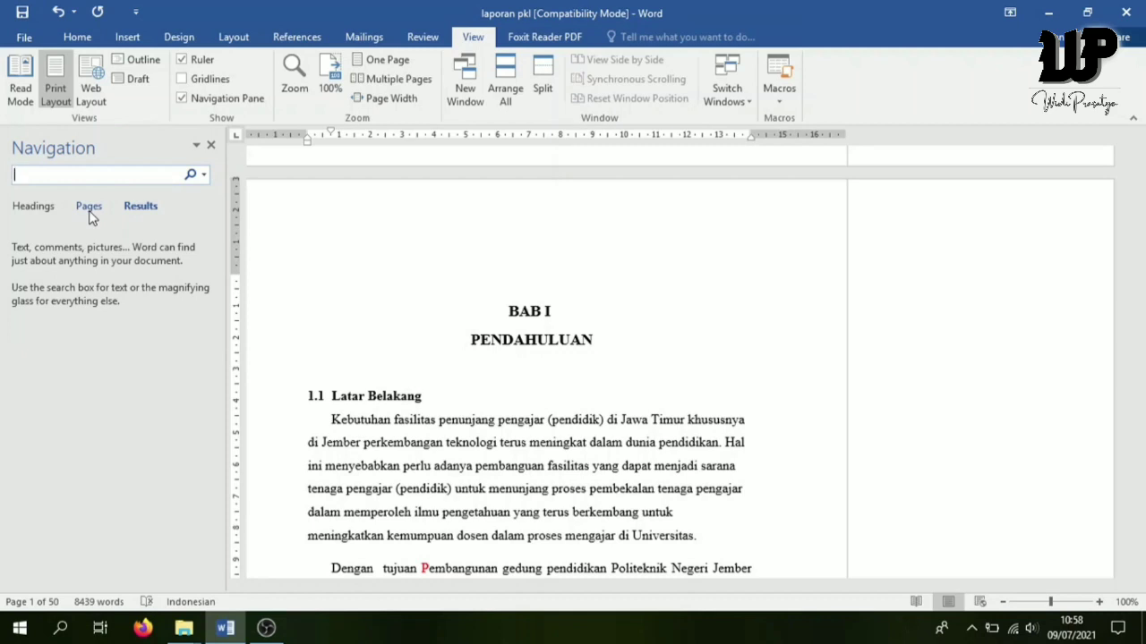
click(45, 210)
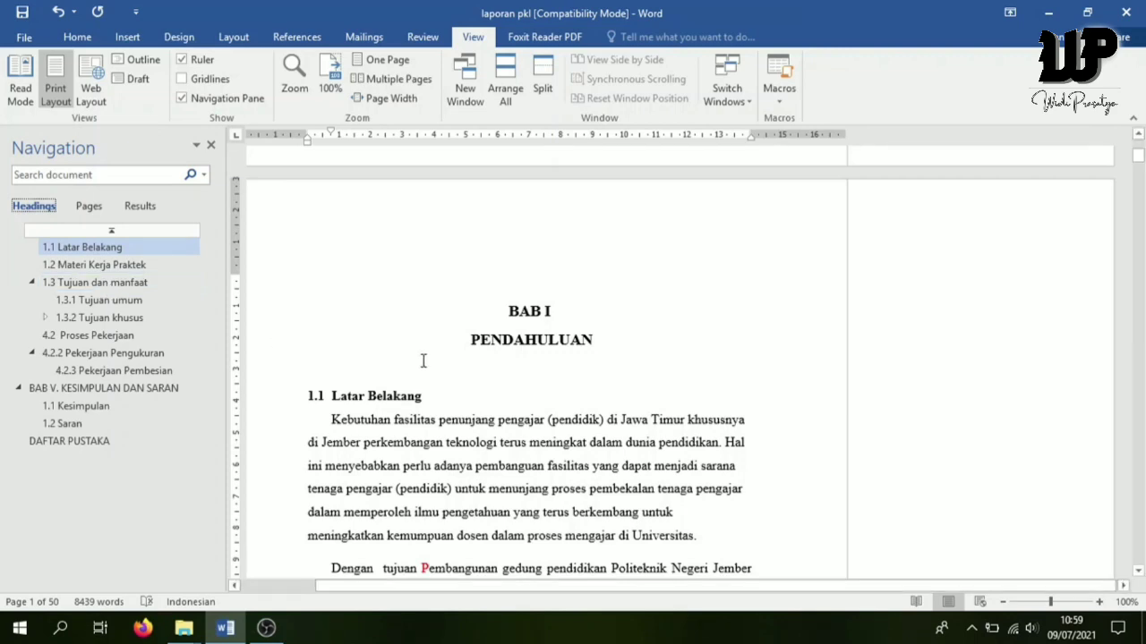
scroll(420, 360, down, 1)
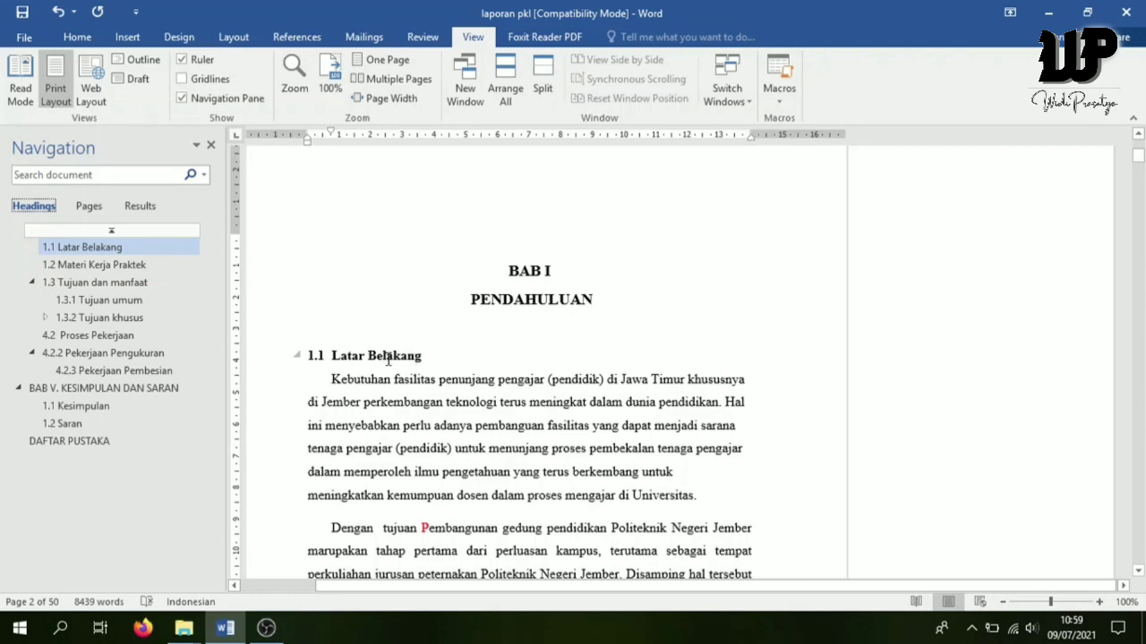
scroll(387, 356, up, 1)
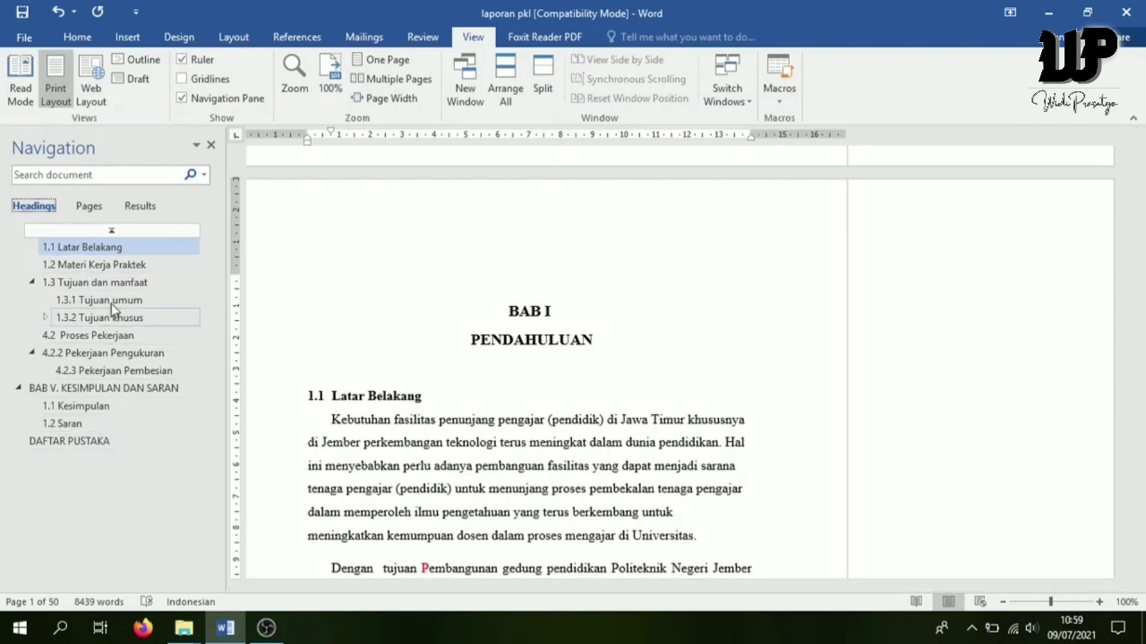
Jump through the headings from the document start to "1.1 Latar Belakang", "4.2 Proses Pekerjaan" and "1.1 Kesimpulan", and return to "1.1 Latar Belakang"
click(108, 230)
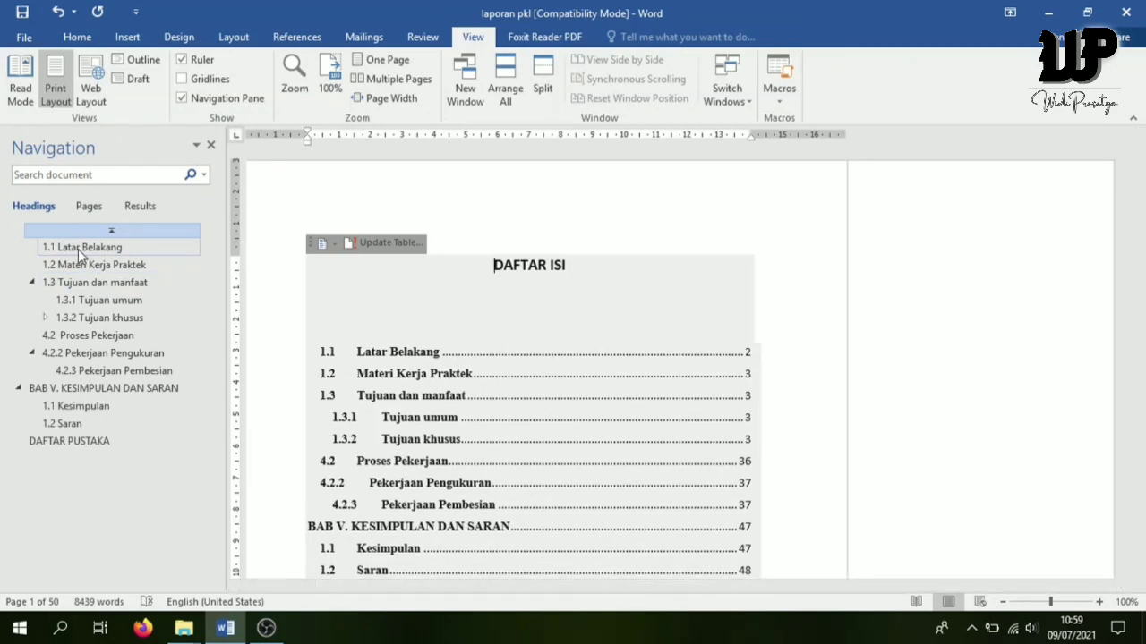
click(78, 248)
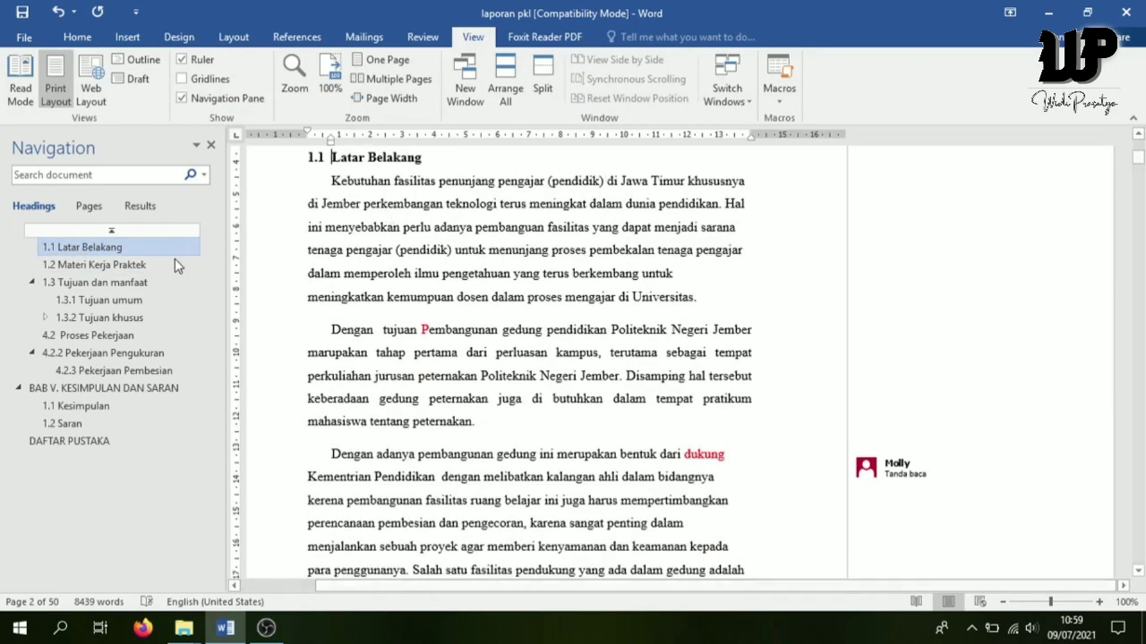
click(98, 336)
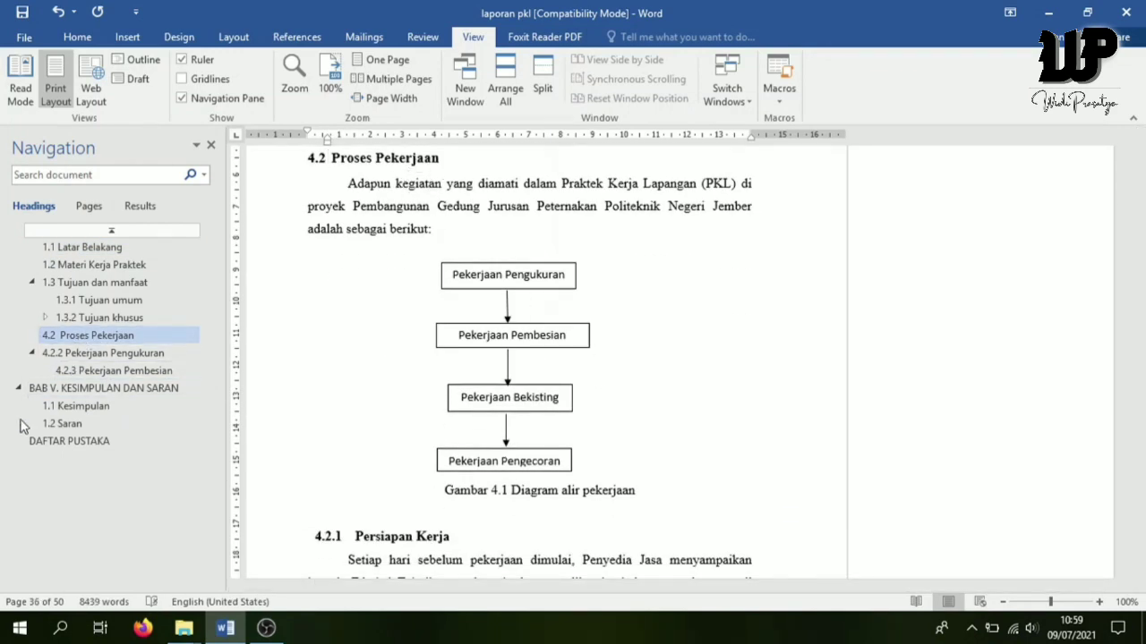
click(70, 407)
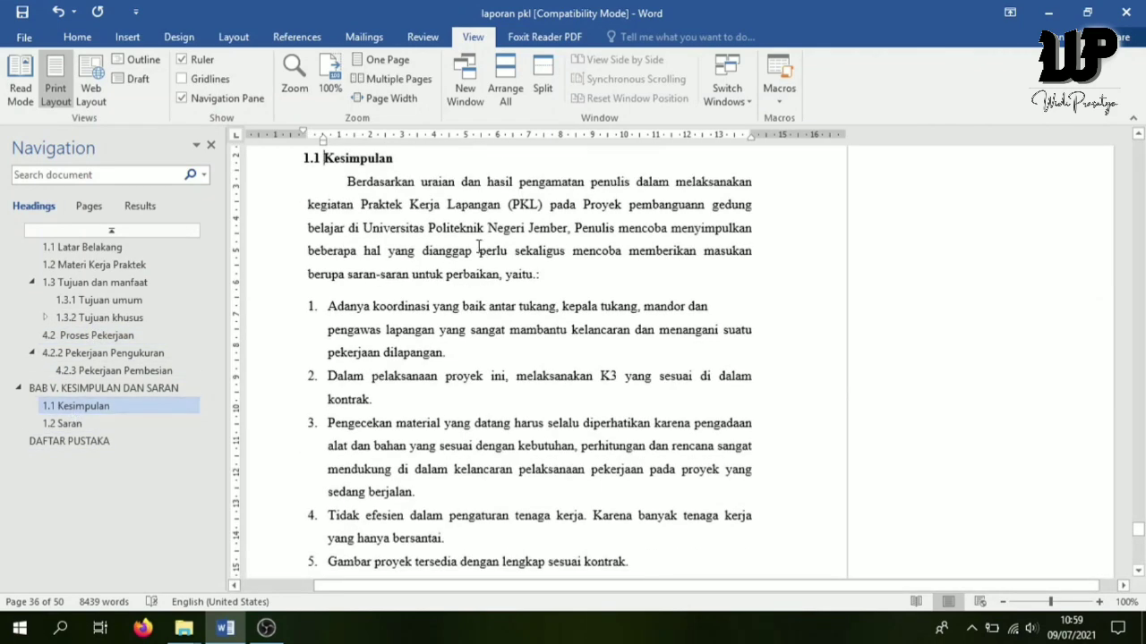
scroll(480, 250, up, 2)
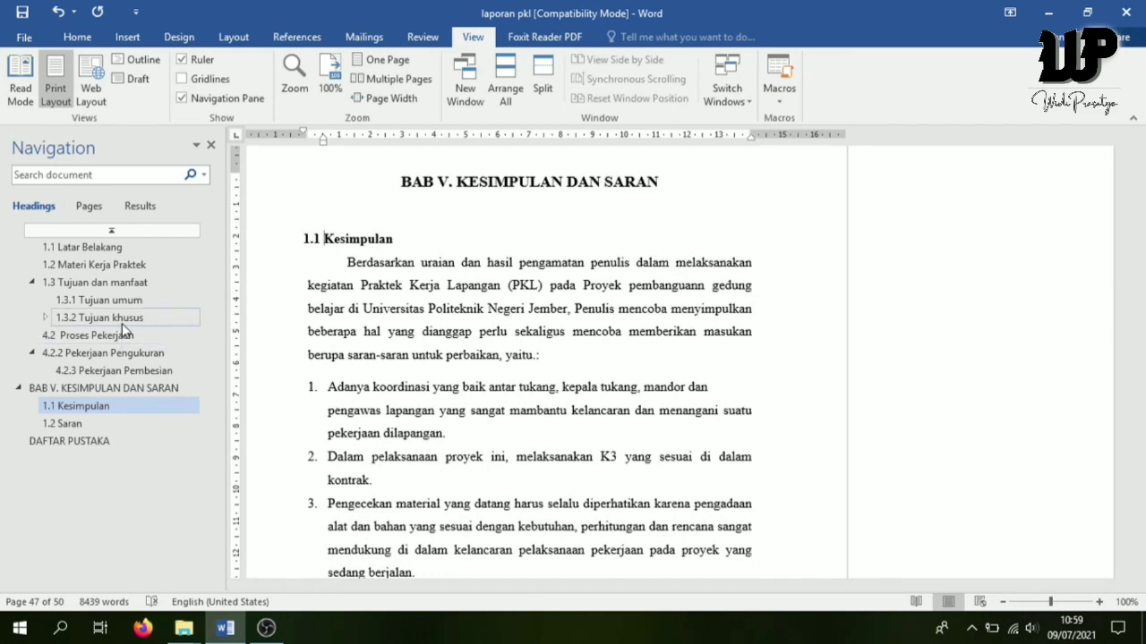
click(102, 251)
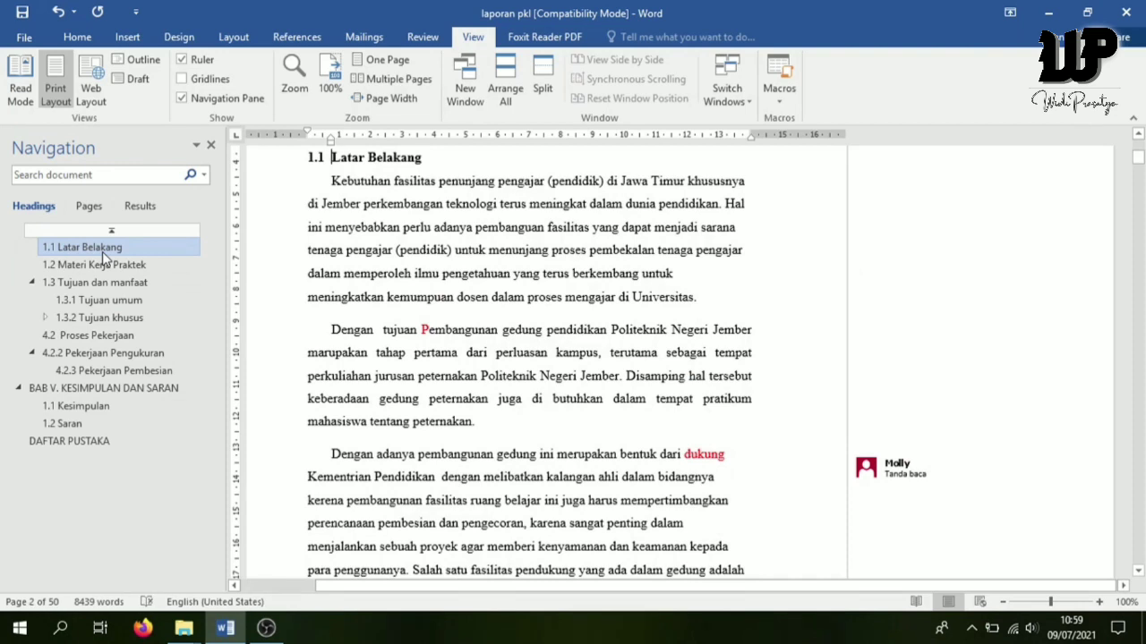